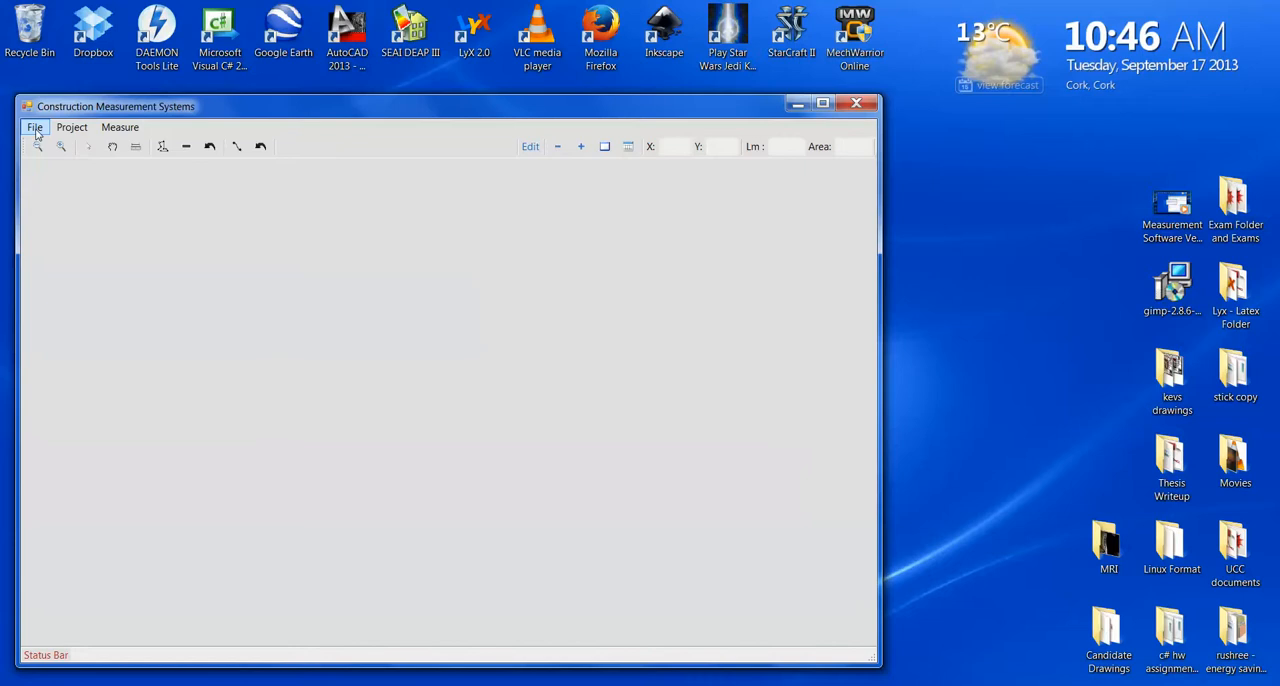
- Open the housedesign DXF drawing from the dxf example files folder
left_click(36, 134)
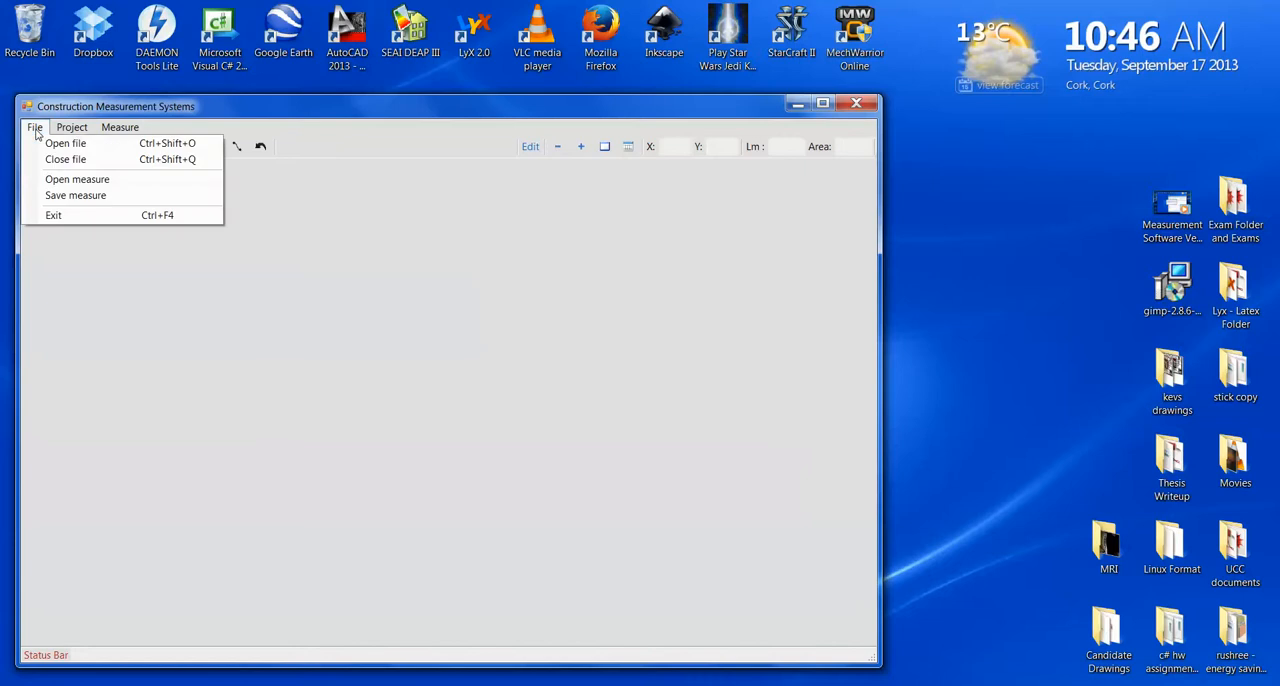
left_click(107, 144)
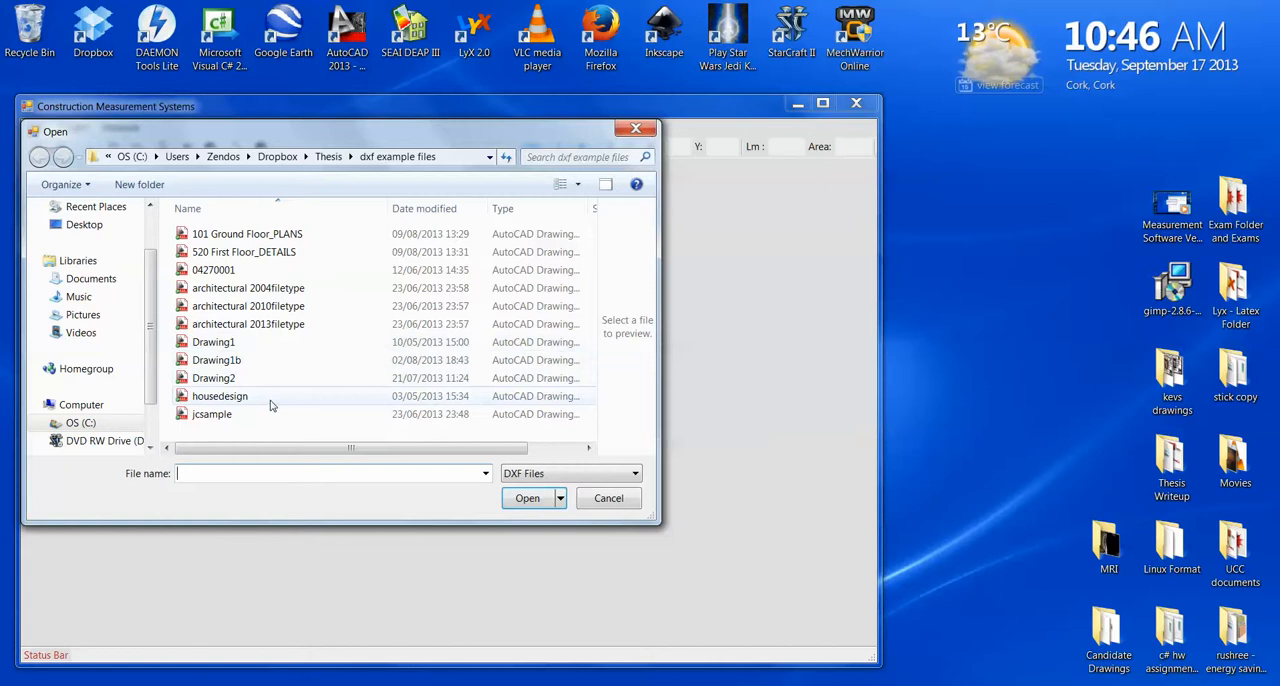
double_click(267, 396)
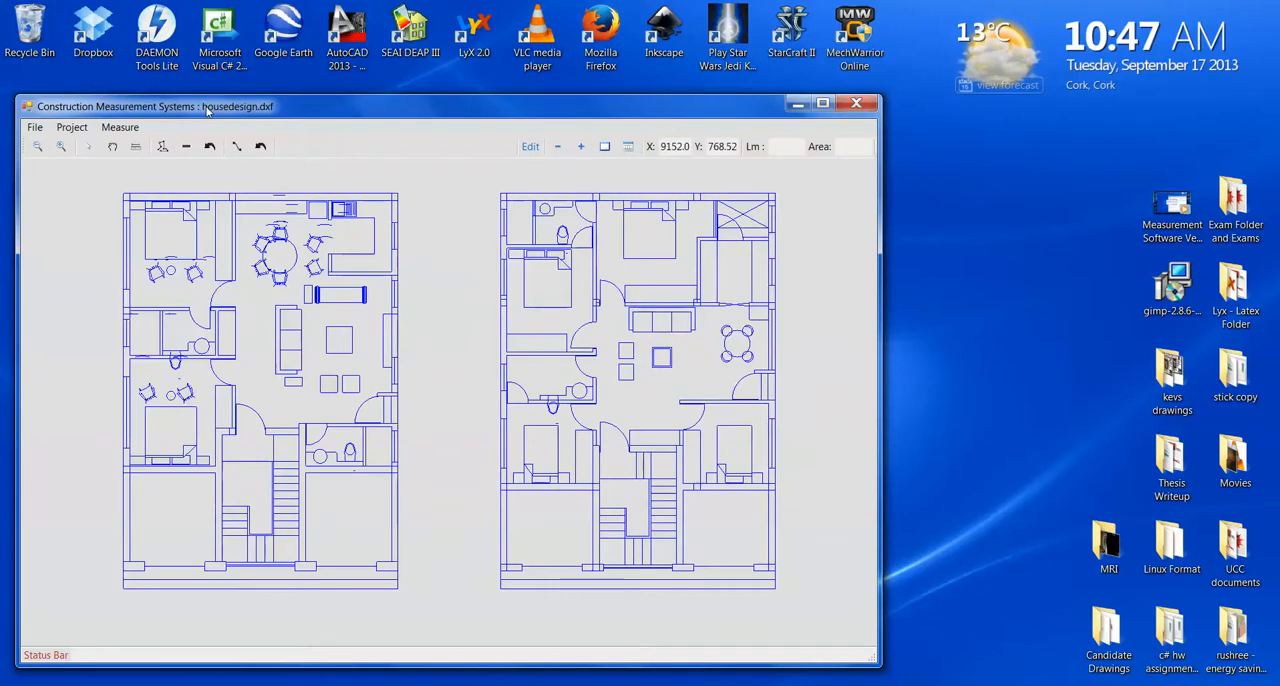
left_click_drag(207, 110, 206, 117)
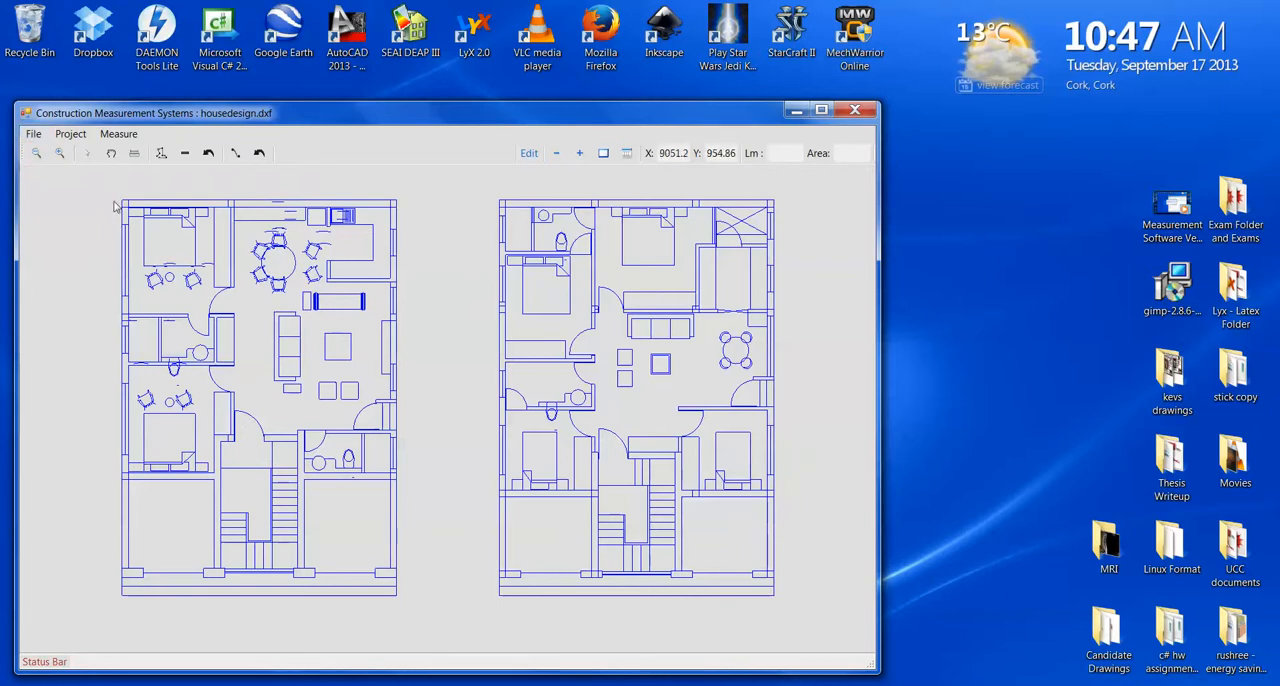
- Pan and zoom around the two floor plans in Pan Mode, and reset the drawing to its original view
left_click(136, 155)
left_click(136, 160)
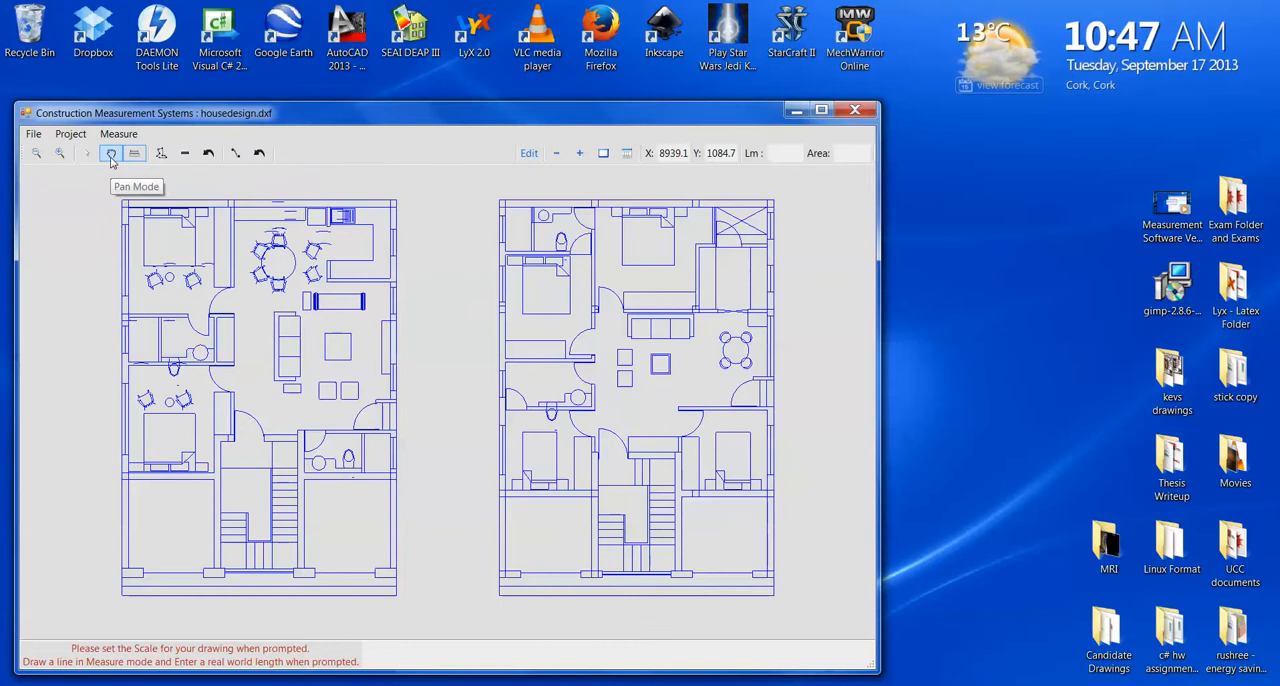
left_click(111, 156)
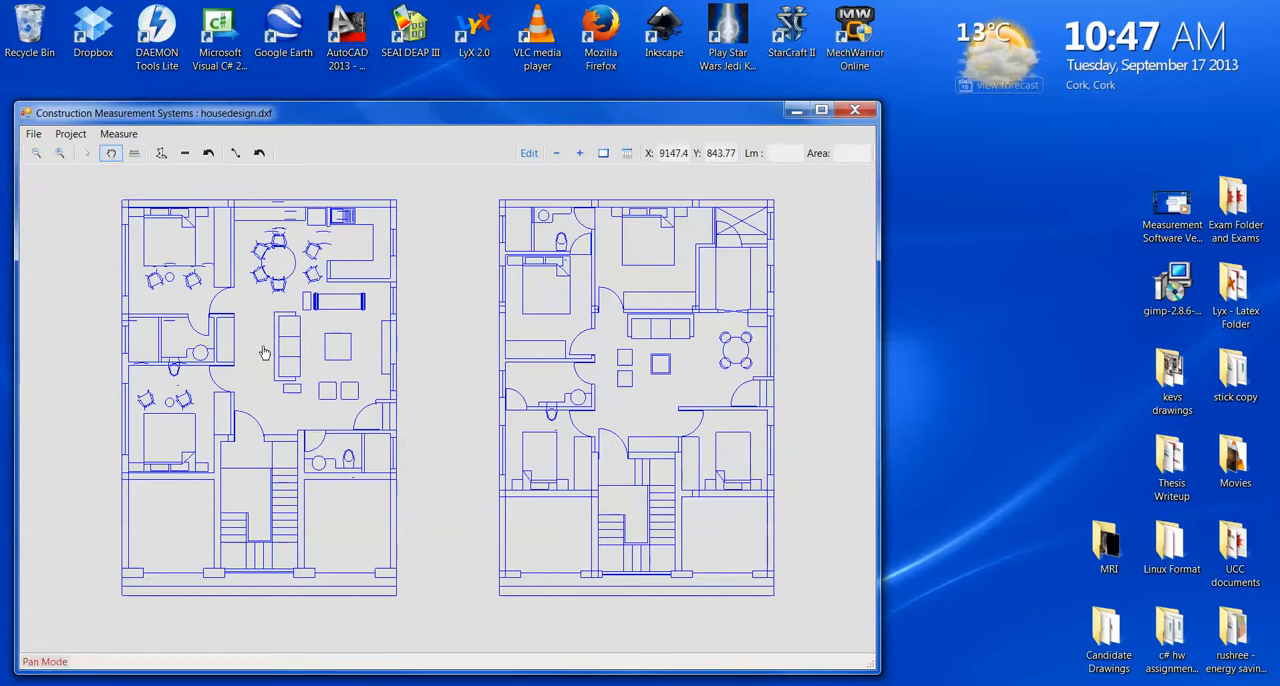
mouse_move(265, 353)
left_mouse_down()
mouse_move(278, 507)
mouse_move(278, 377)
mouse_move(188, 413)
mouse_move(284, 353)
left_mouse_up()
scroll(291, 371, "up", 3)
scroll(291, 371, "down", 3)
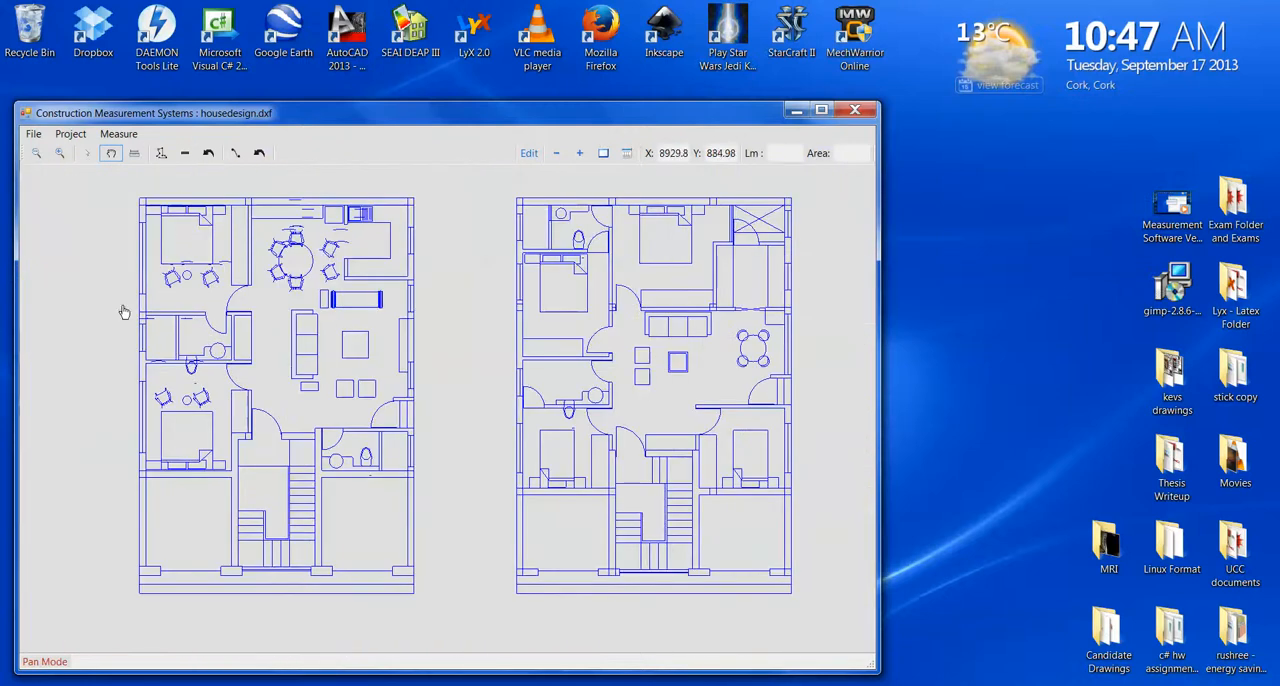
scroll(175, 262, "up", 1)
scroll(175, 262, "up", 2)
scroll(175, 262, "down", 2)
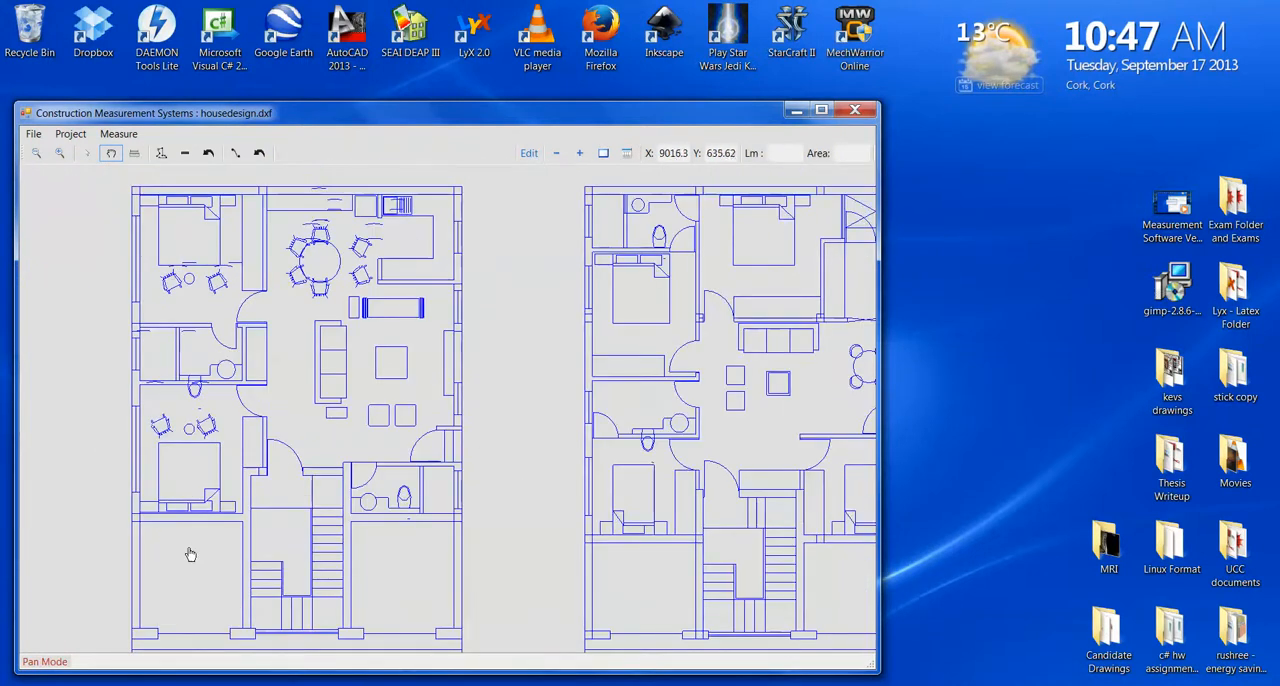
scroll(193, 507, "up", 3)
scroll(193, 507, "down", 2)
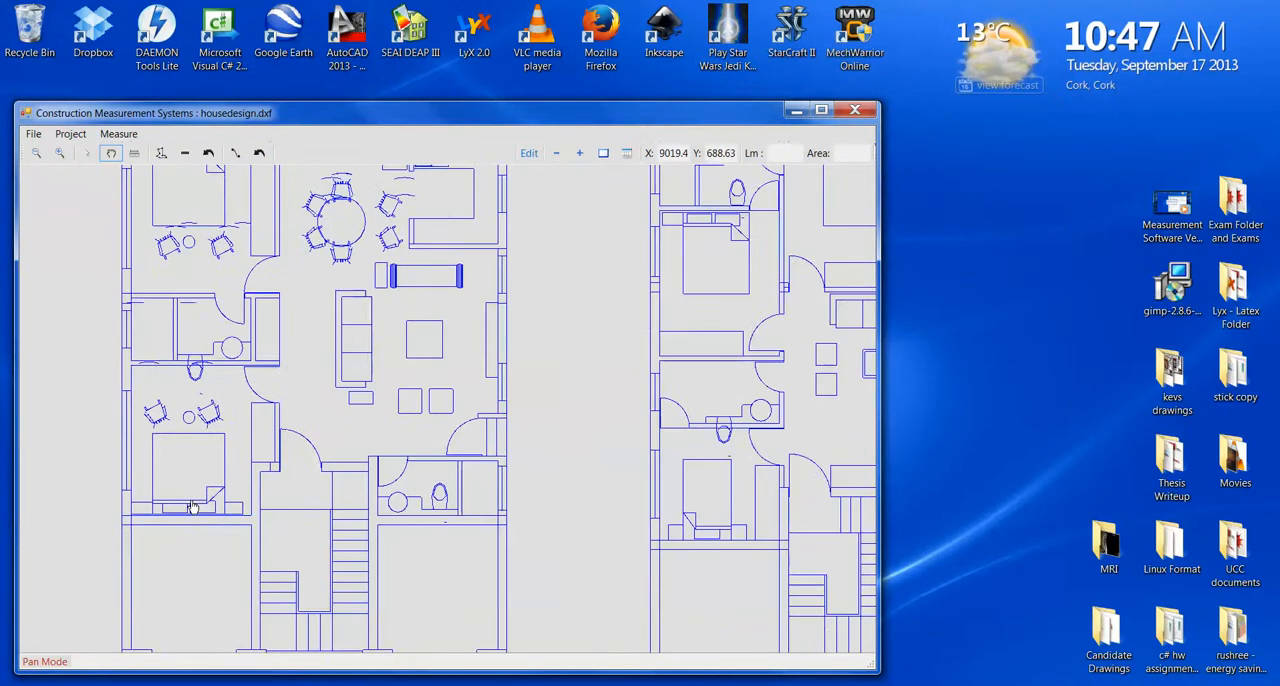
scroll(193, 507, "down", 2)
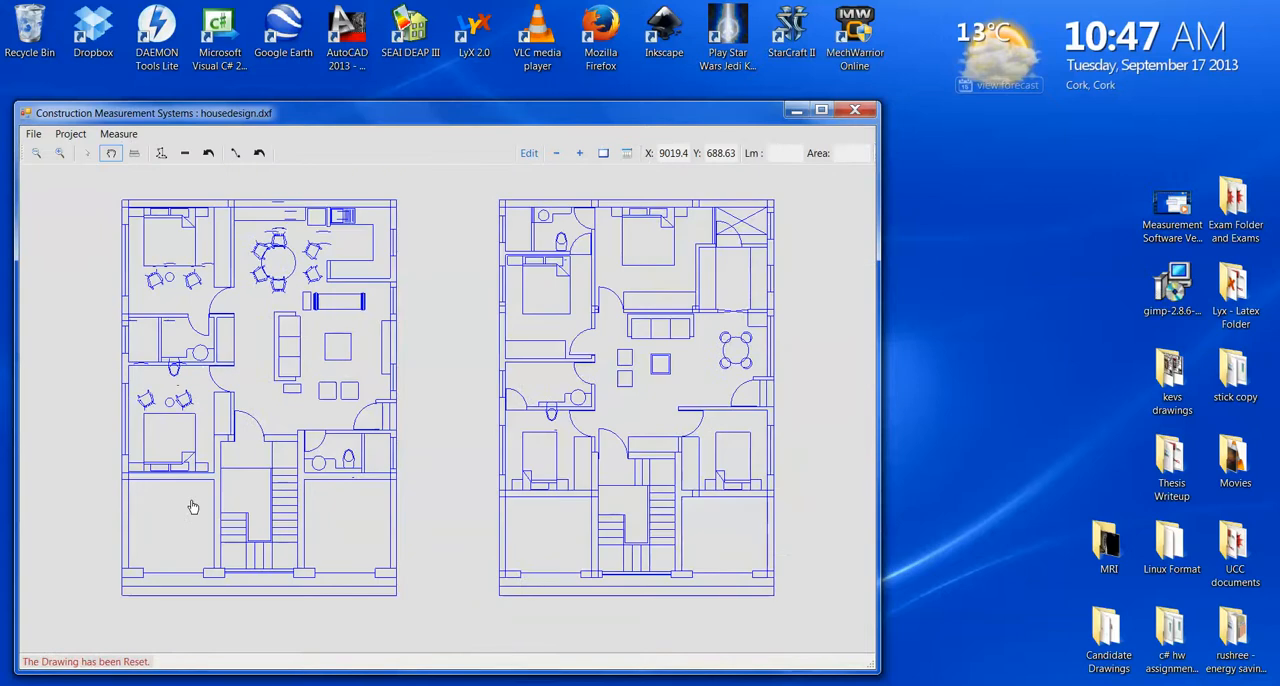
left_click(74, 139)
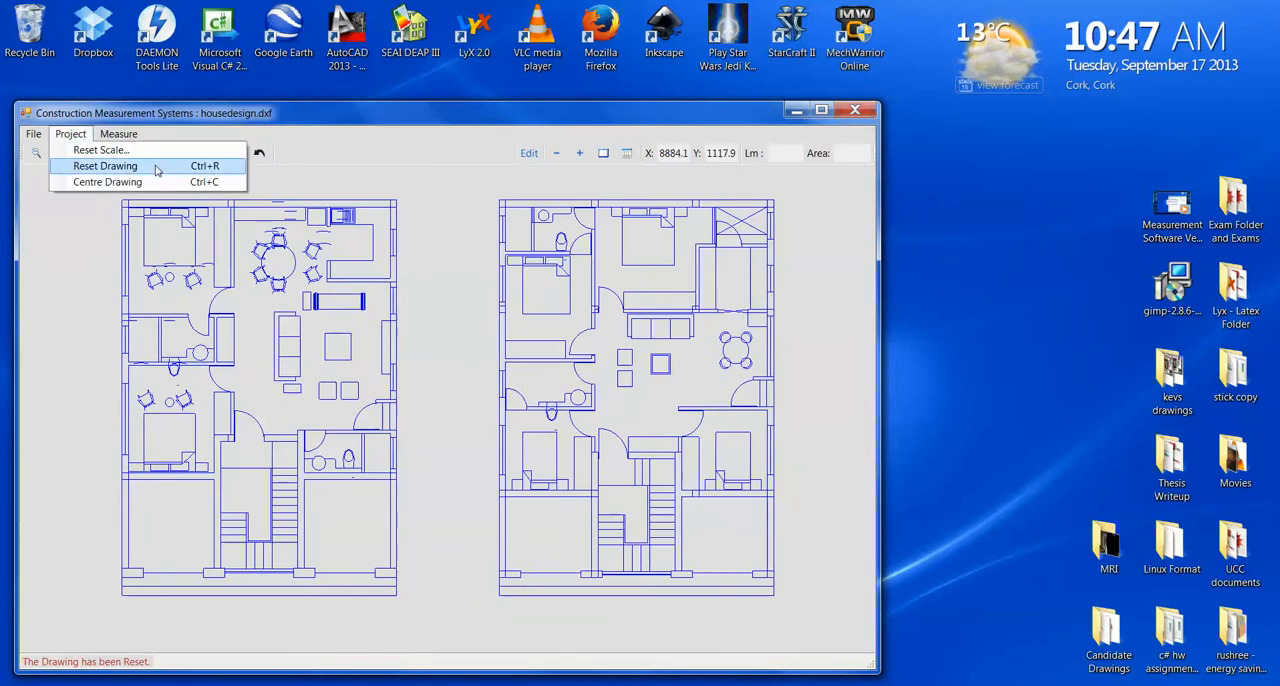
left_click(410, 115)
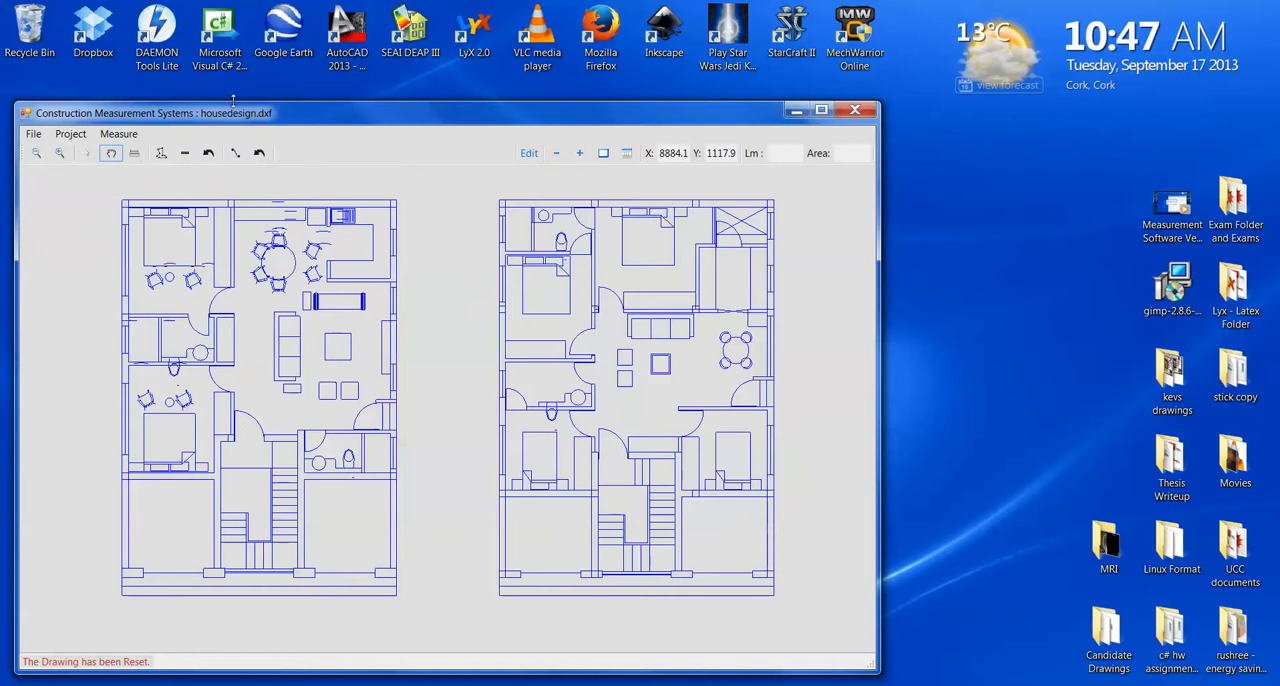
- Set the drawing scale by measuring a horizontal line across the upper-left bedroom and giving it a real length of 3
left_click(134, 152)
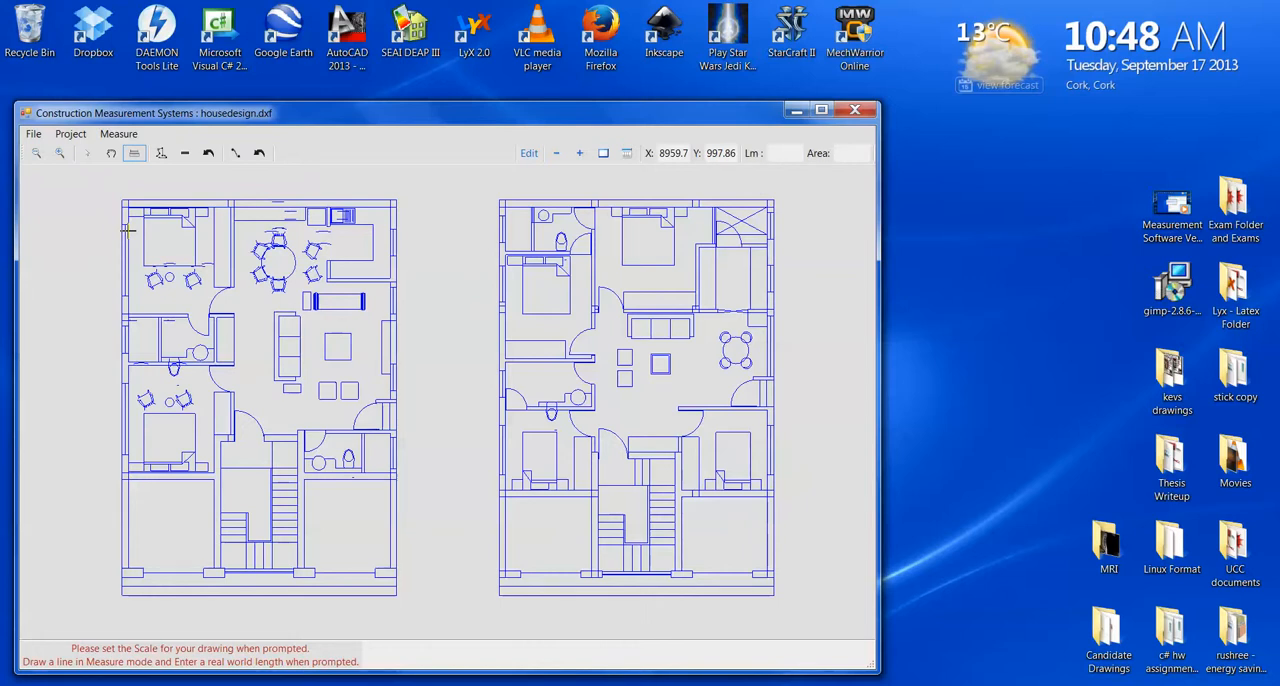
left_click_drag(129, 230, 231, 231)
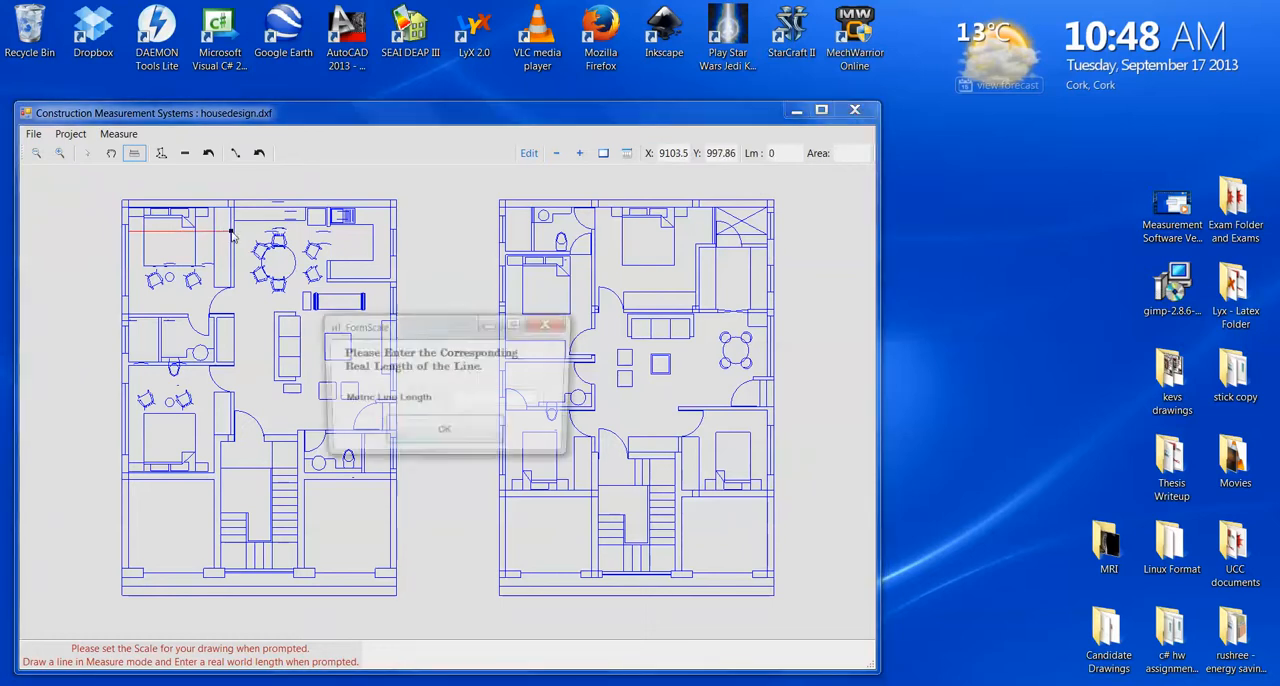
type("3")
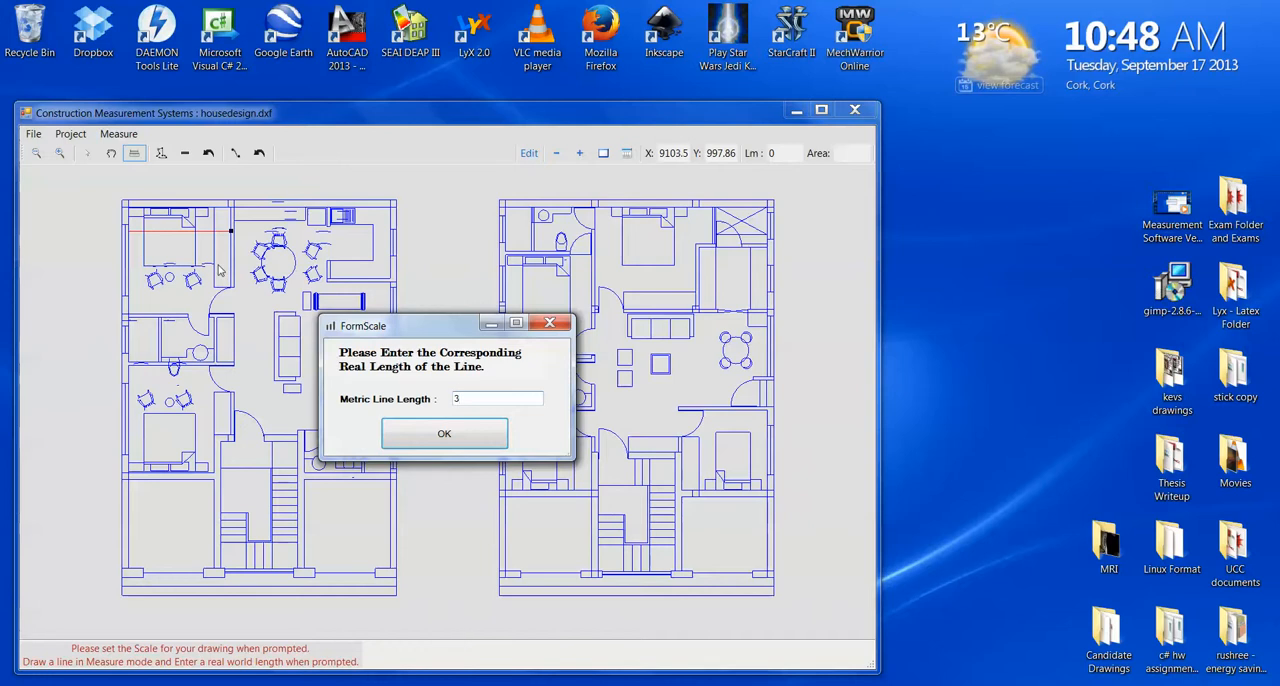
key("Return")
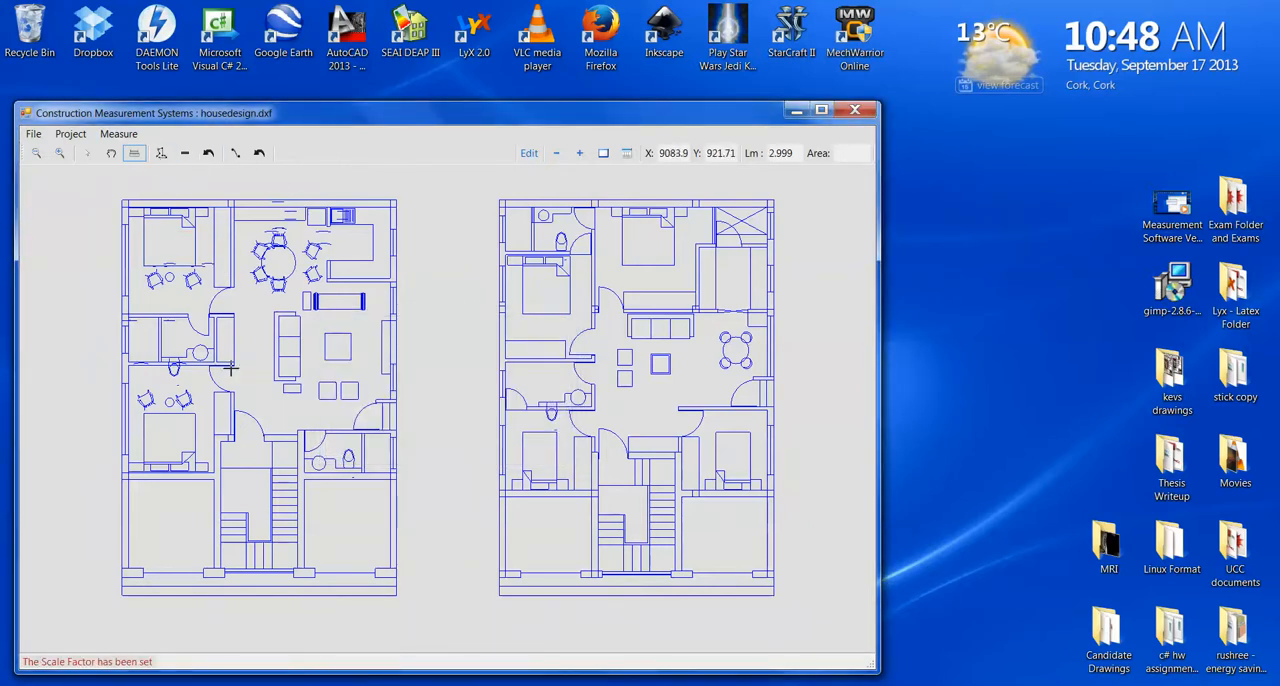
- Start the Polygon Builder, and display the measurement data table in its own window beside the drawing
left_click(160, 152)
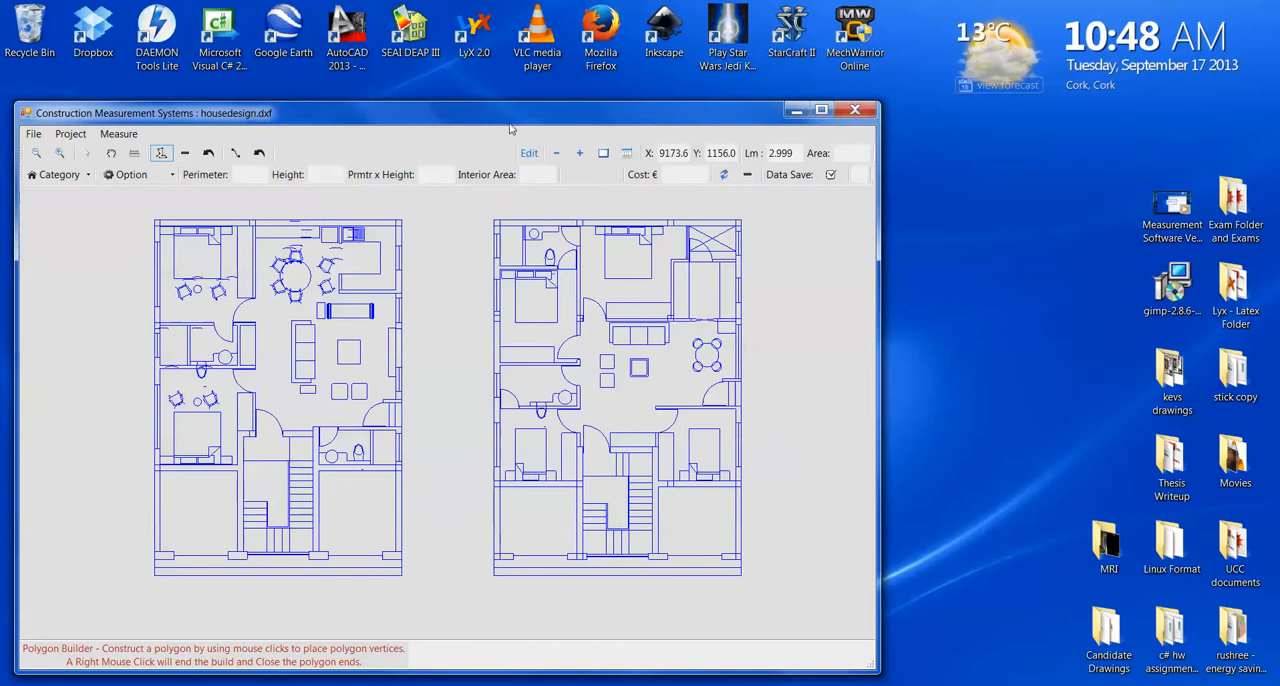
left_click(627, 157)
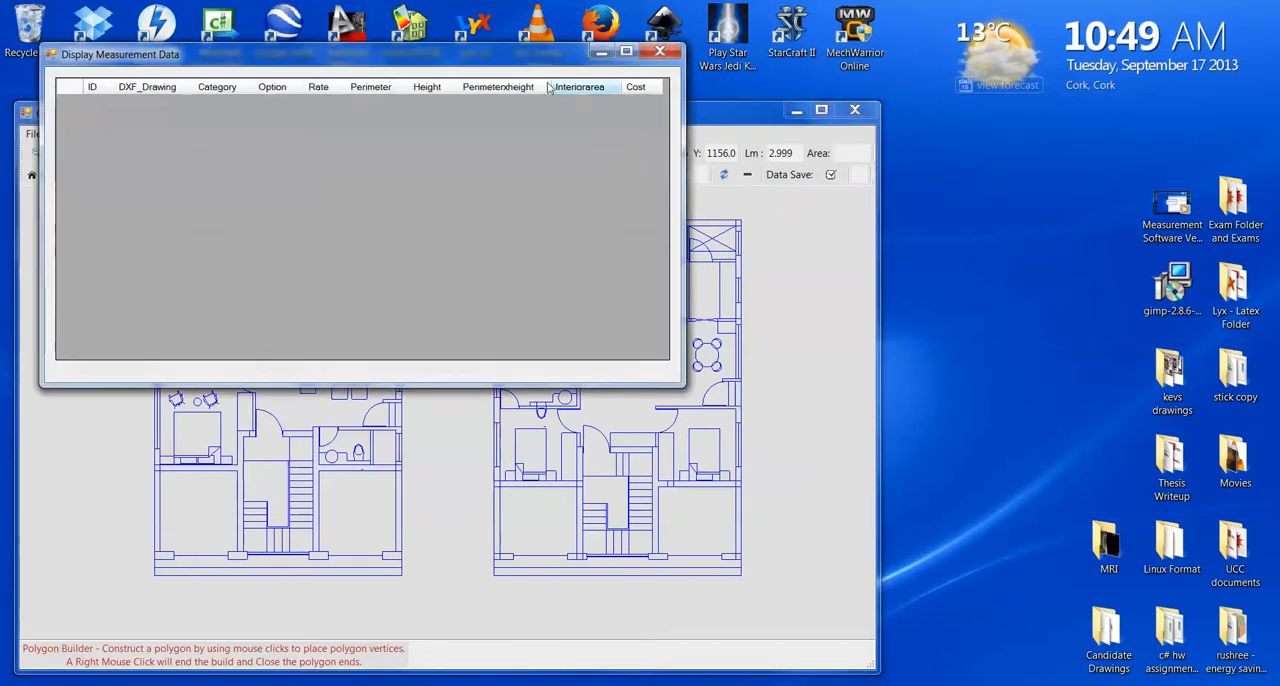
left_click_drag(522, 46, 1116, 18)
left_click(567, 121)
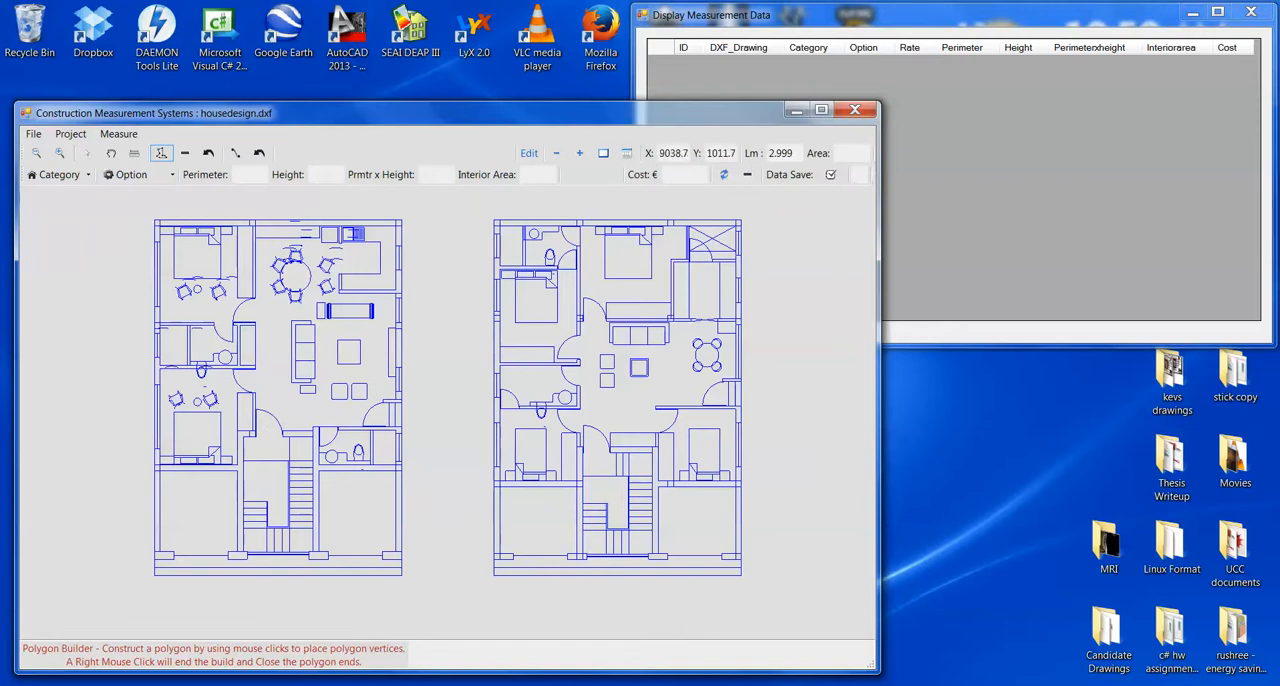
- Choose the Exterior Wall measurement category and review its priced options
left_click(79, 177)
left_click(68, 177)
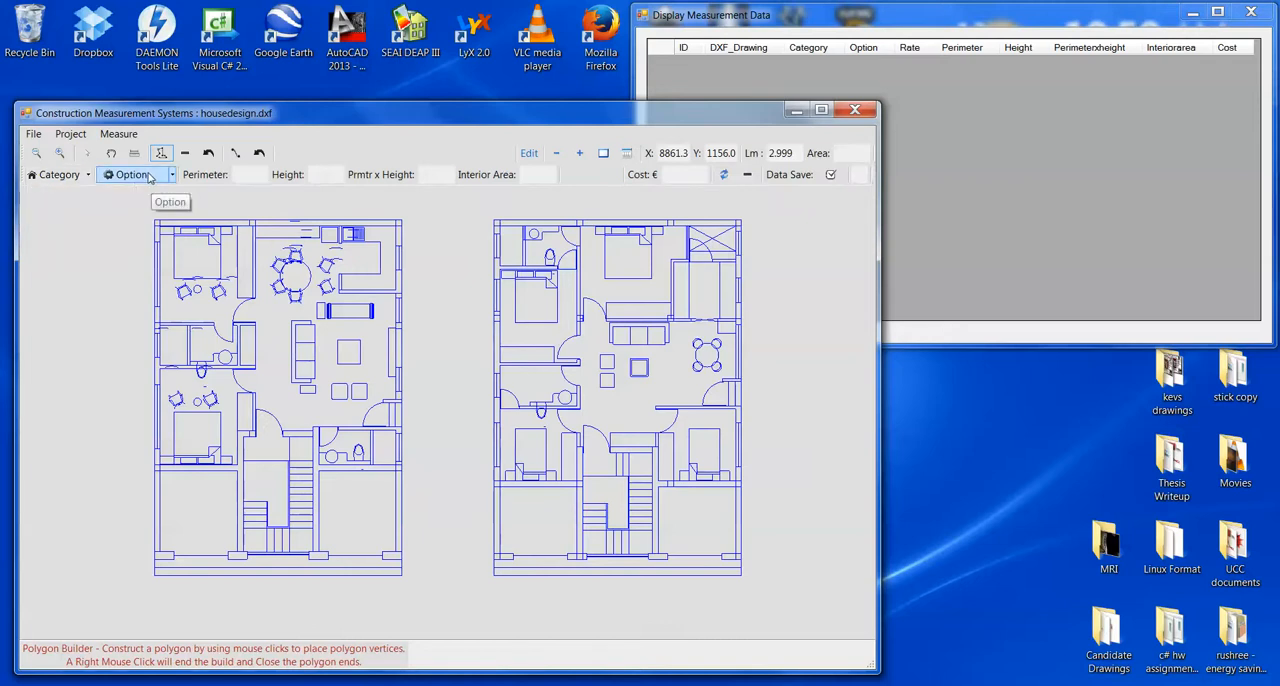
left_click(62, 175)
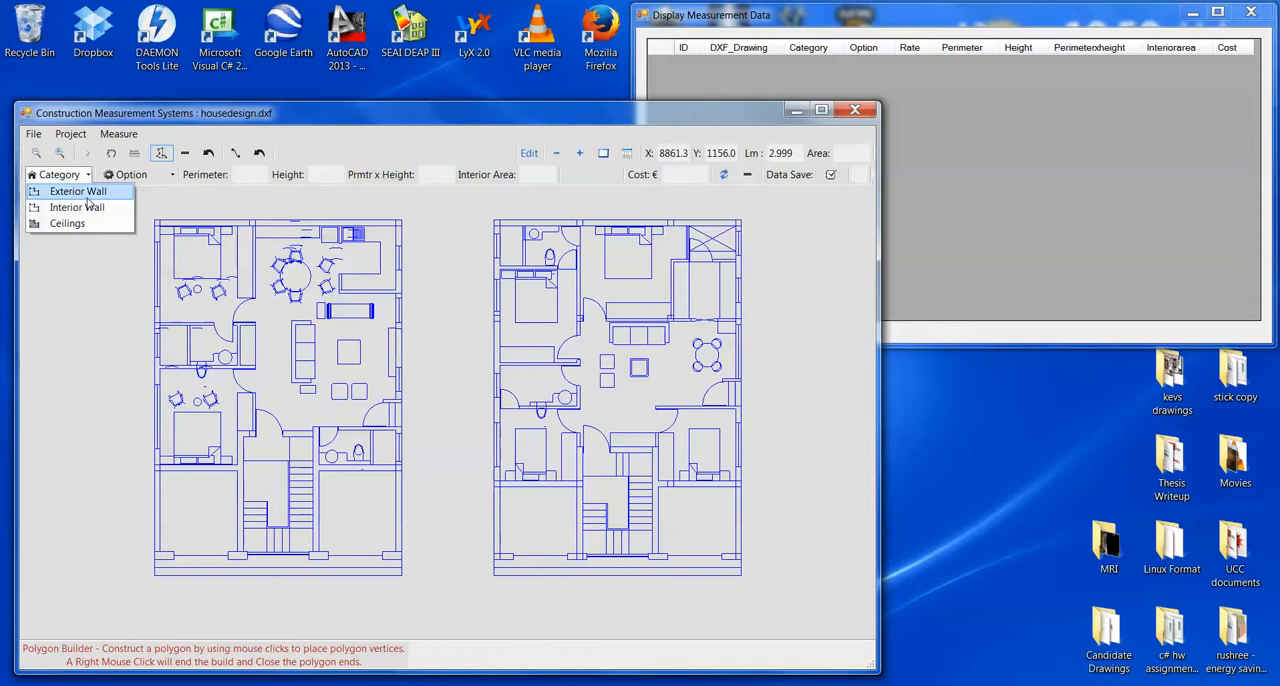
left_click(92, 197)
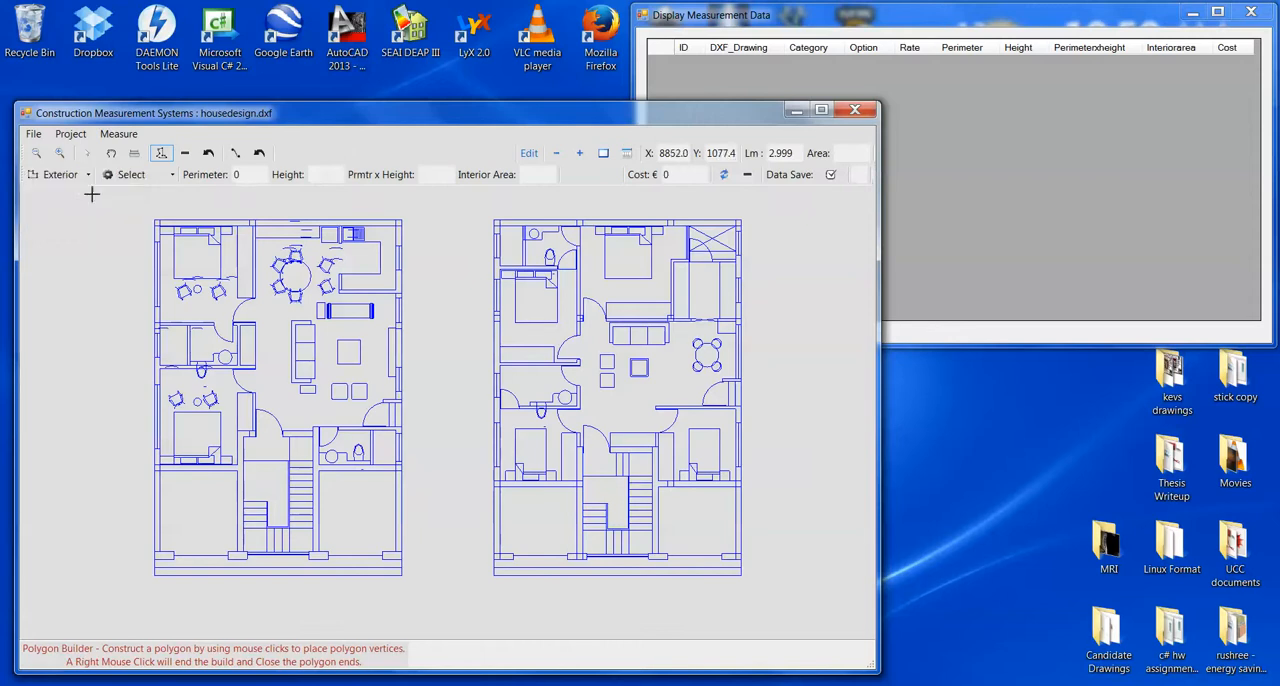
left_click(153, 178)
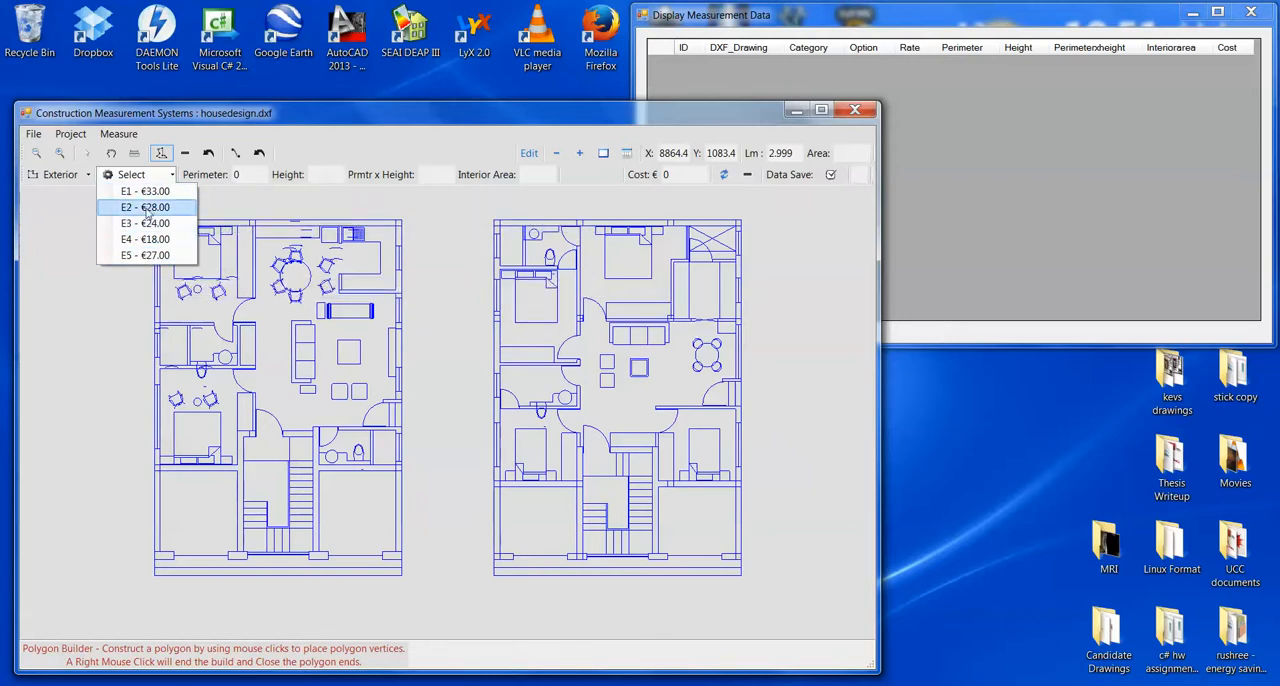
- Switch the measurement category to Interior Wall and review its priced options
left_click(68, 179)
left_click(72, 180)
left_click(77, 207)
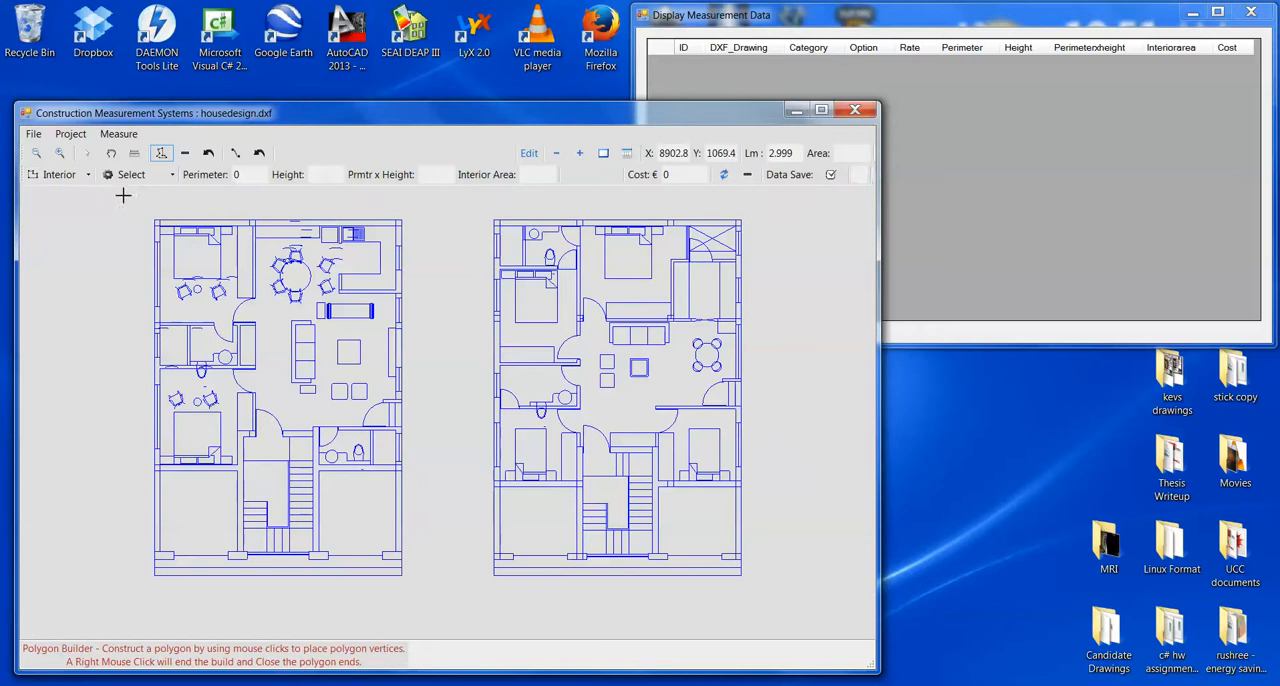
left_click(140, 176)
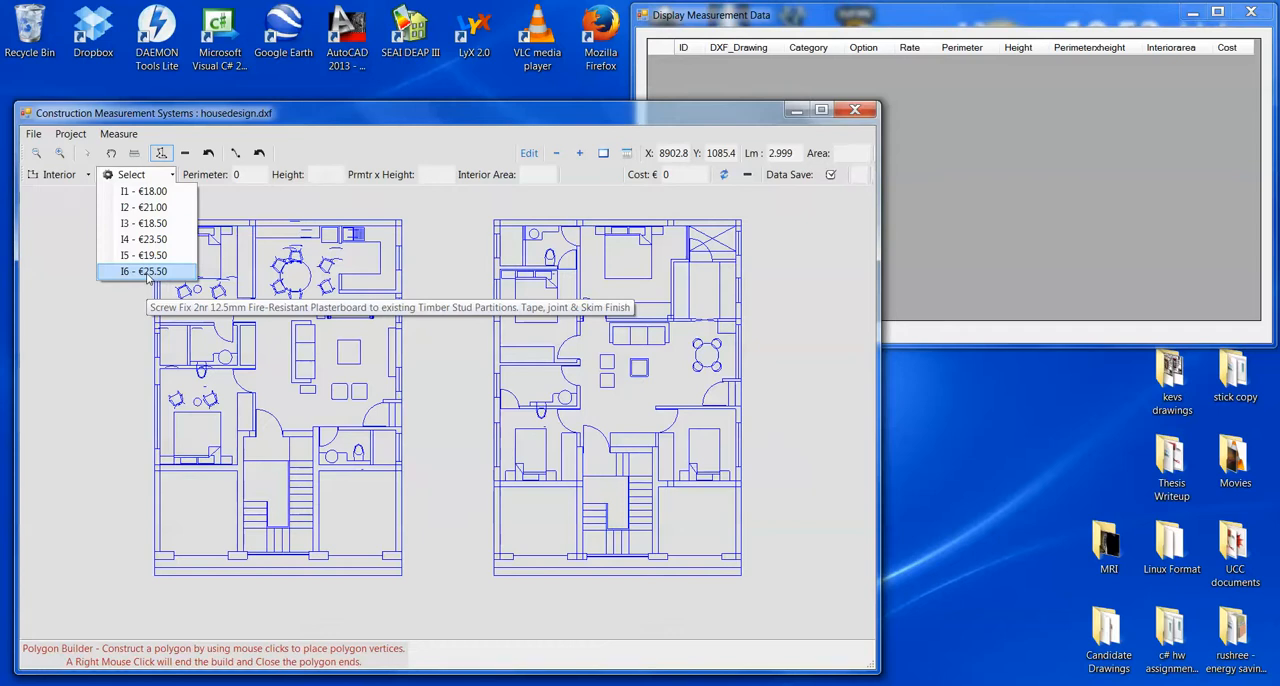
- Set the measurement category to Ceilings and review its priced options without choosing one
left_click(60, 176)
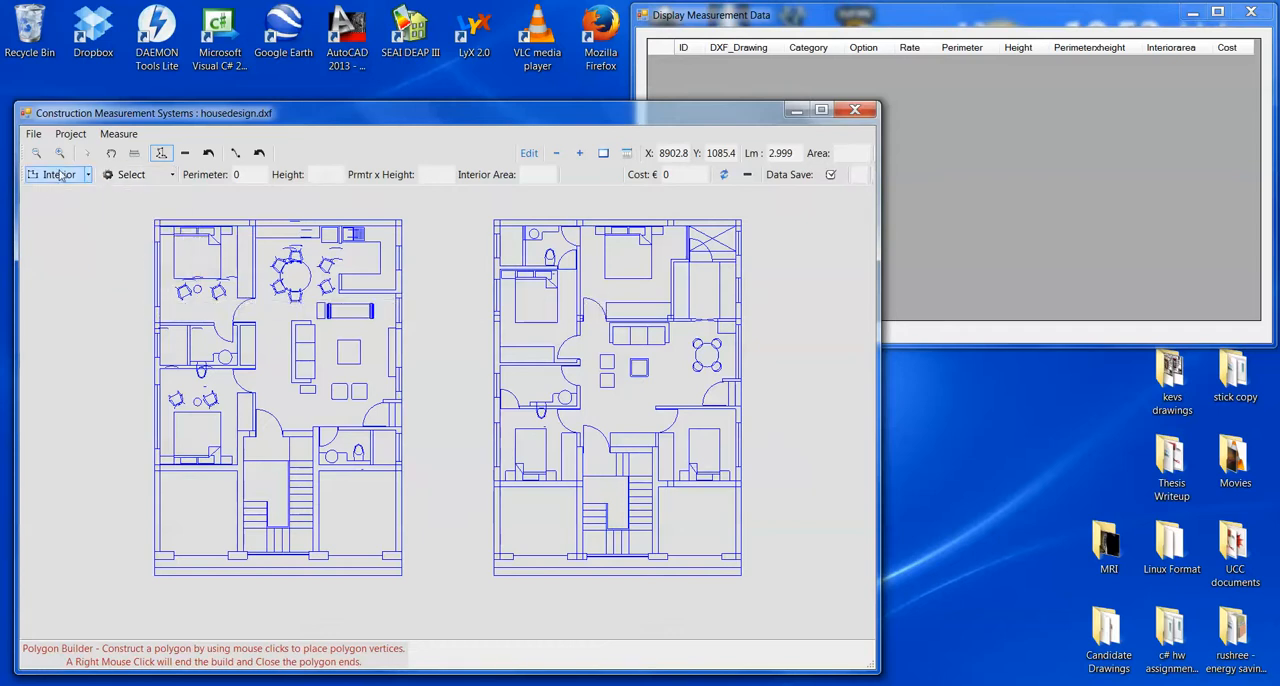
left_click(60, 176)
left_click(67, 224)
left_click(135, 175)
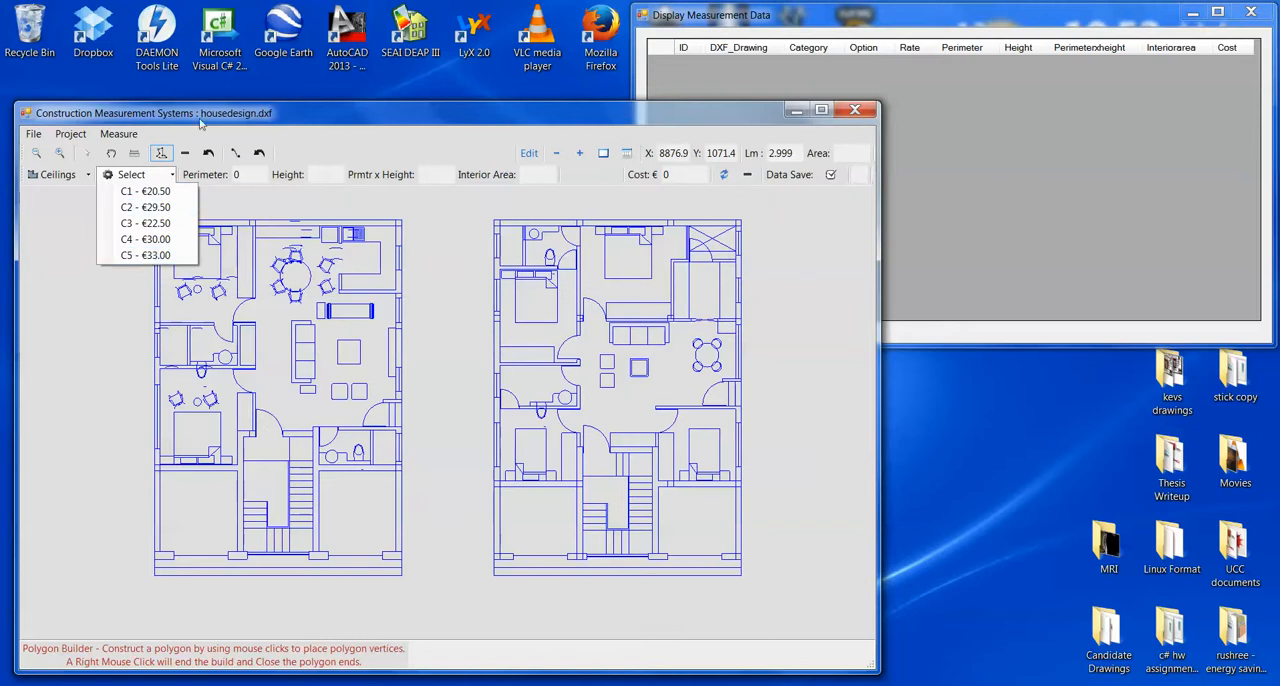
left_click(51, 316)
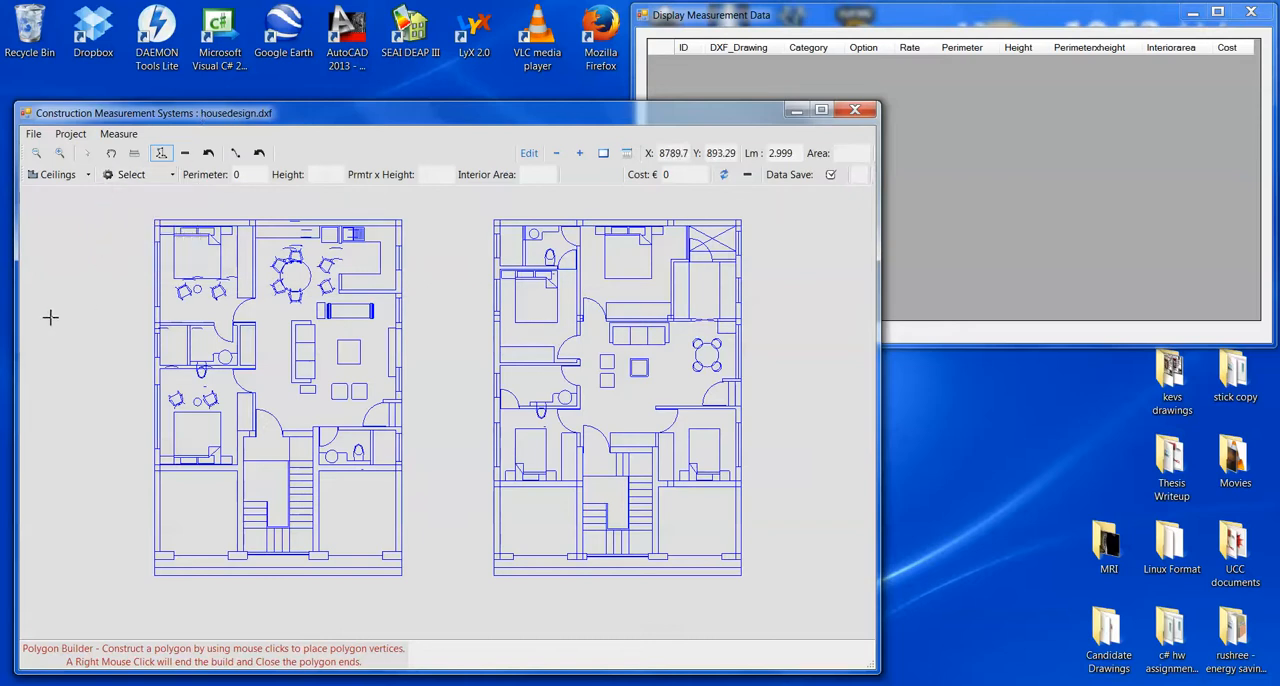
right_click(111, 287)
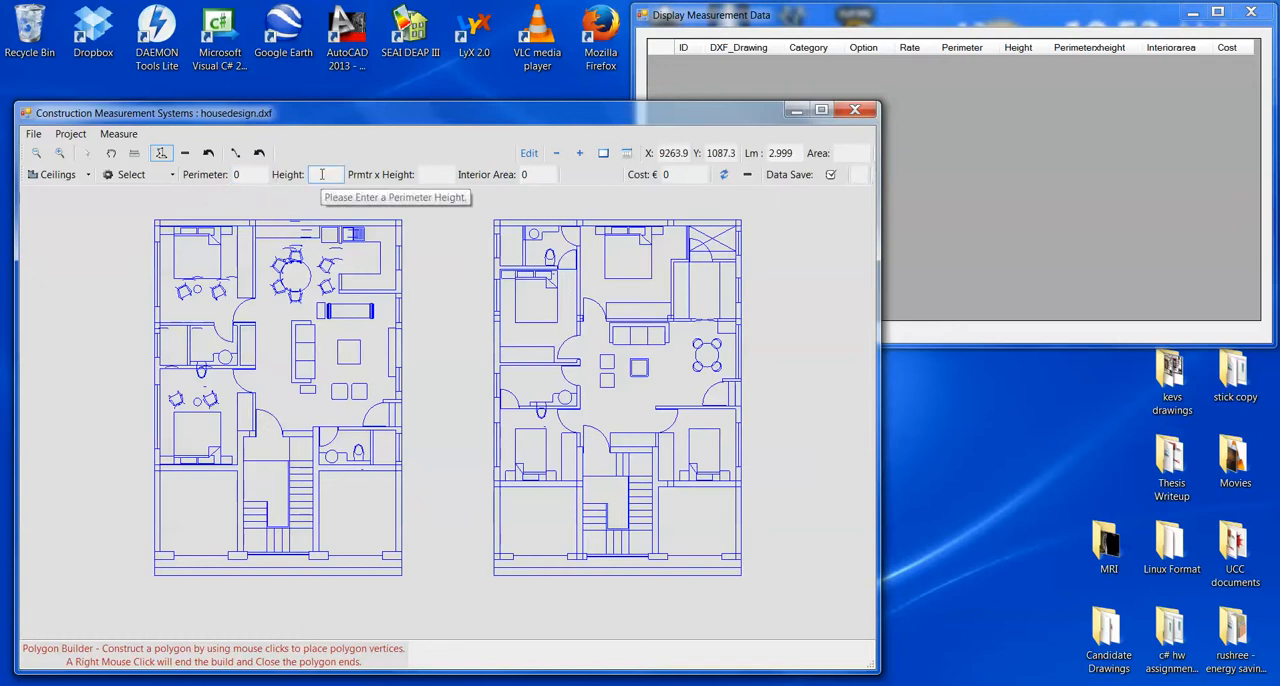
- Set the perimeter height to 2.4 and check the available measurement categories
type("2.4")
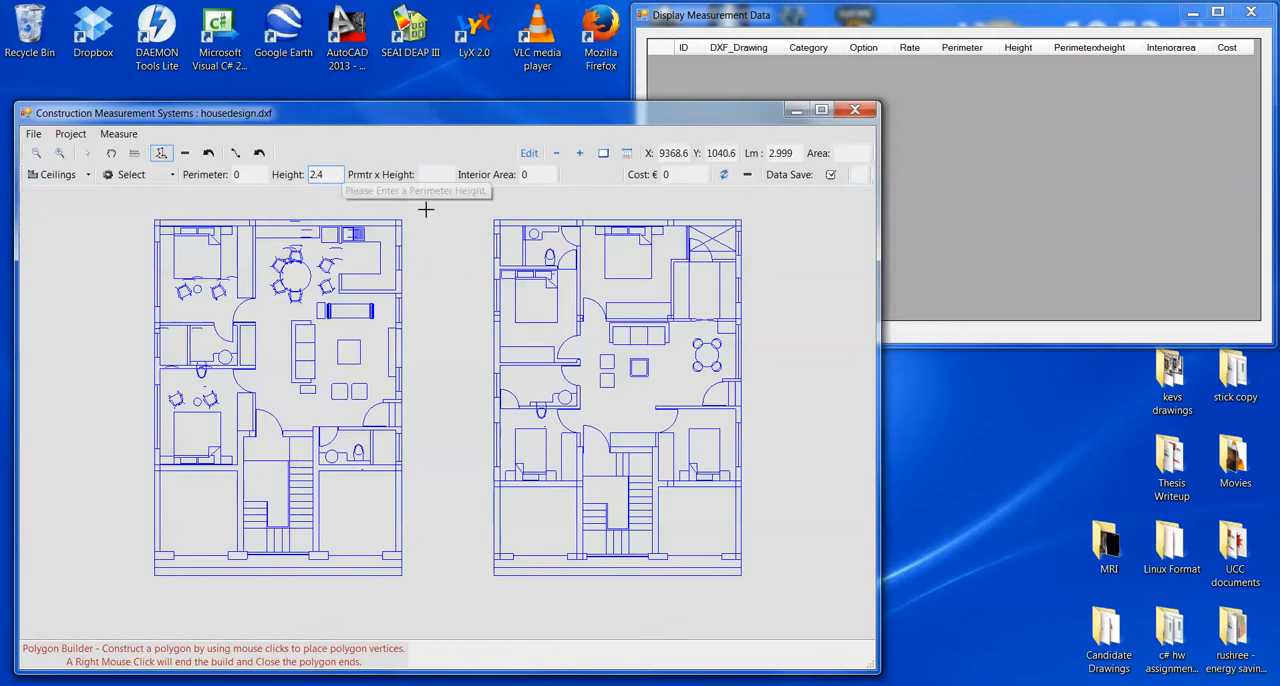
left_click(38, 174)
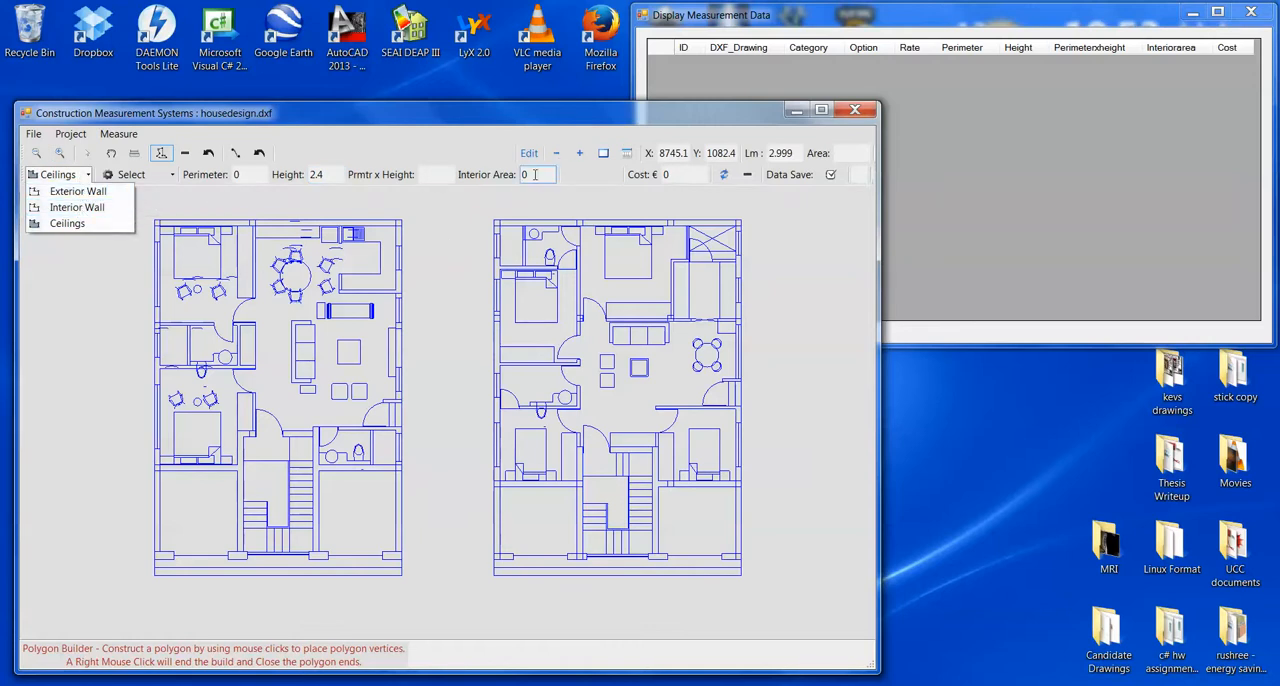
left_click(502, 97)
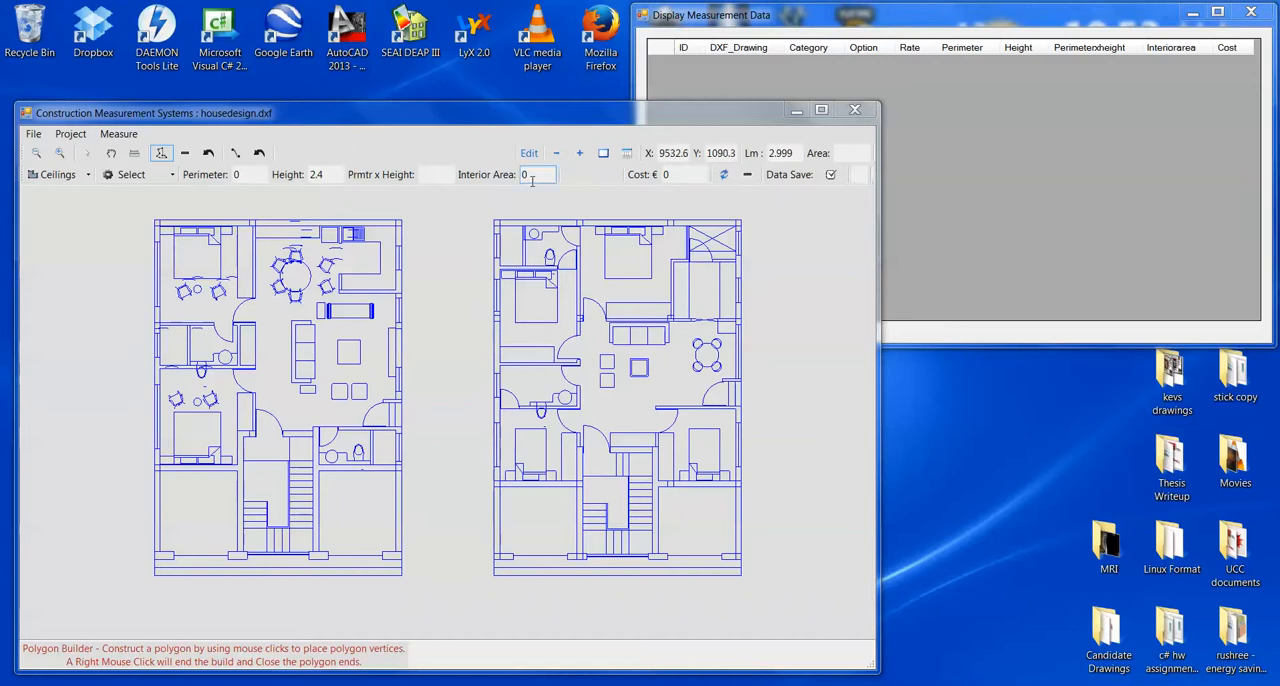
left_click(80, 178)
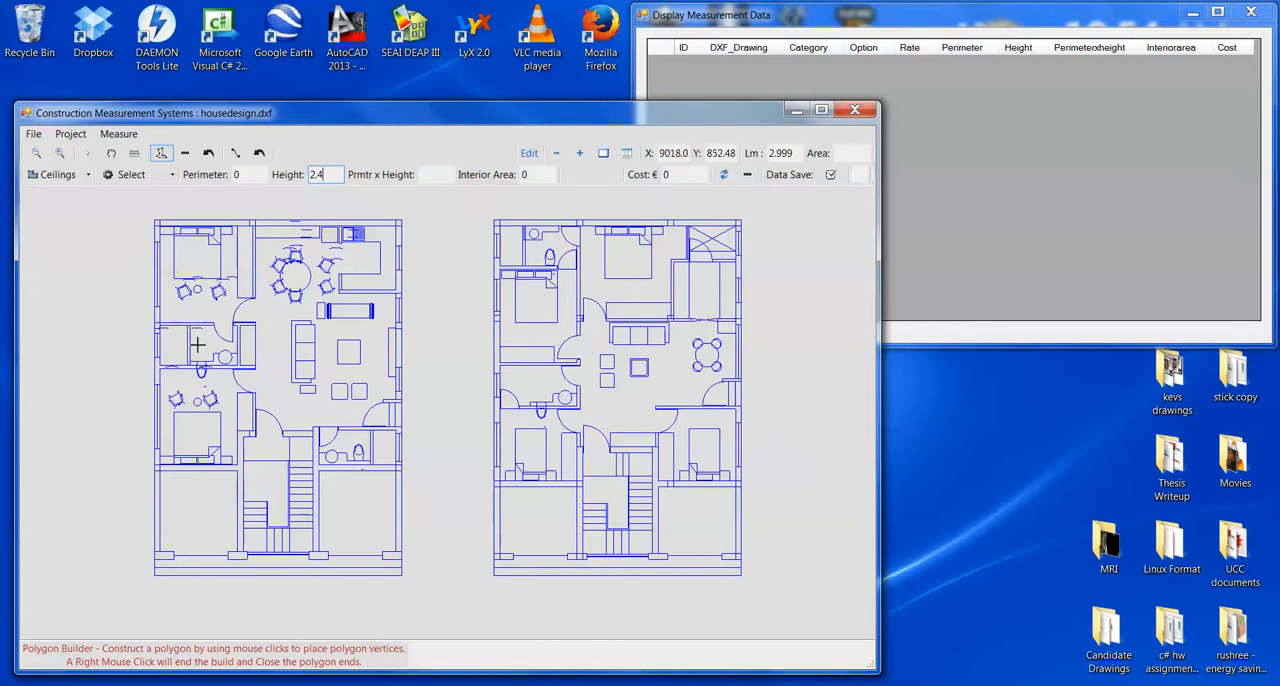
- Trace the inner walls of the left floor plan's upper-left bedroom, including the door recess, as a closed polygon
scroll(198, 345, "up", 4)
left_click_drag(204, 316, 394, 446)
scroll(378, 486, "up", 6)
scroll(386, 463, "up", 1)
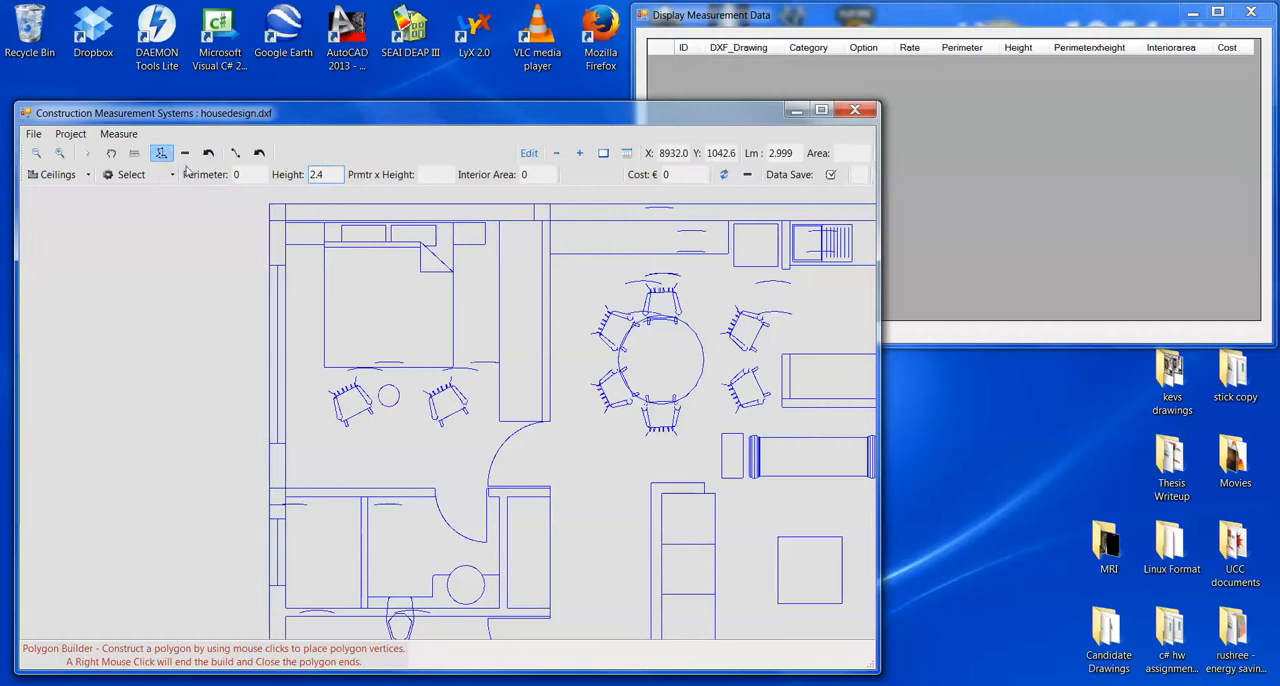
left_click(287, 218)
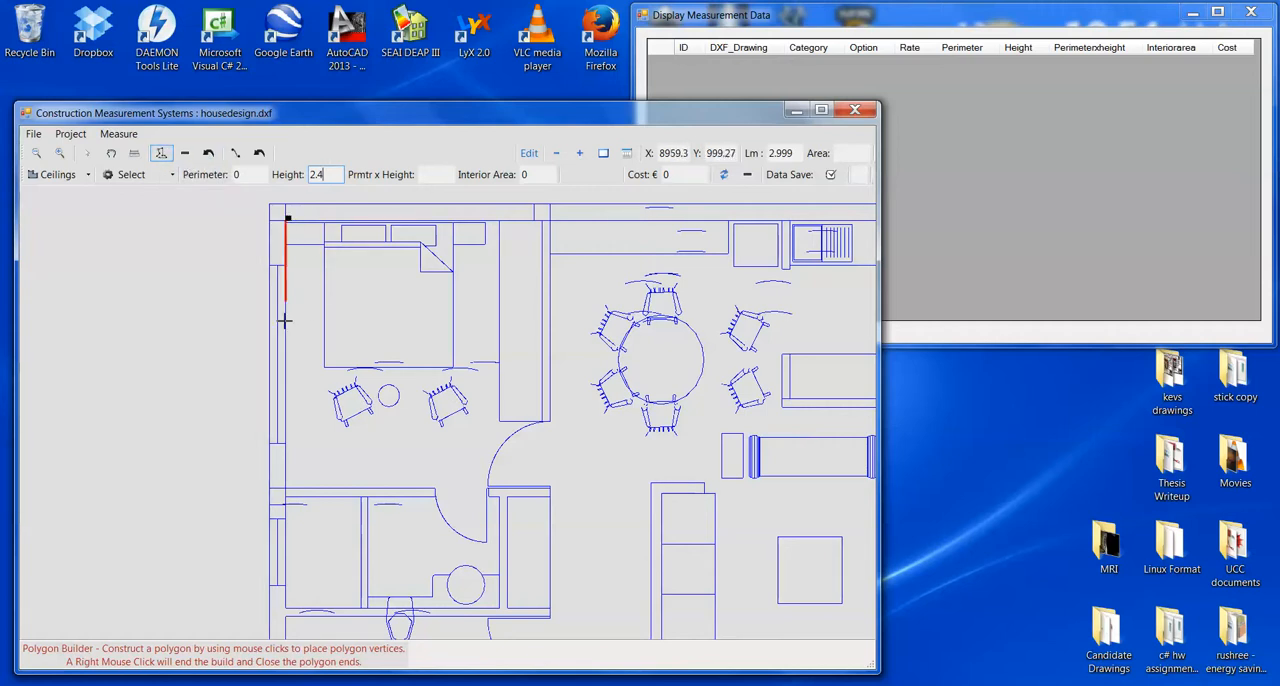
left_click(287, 487)
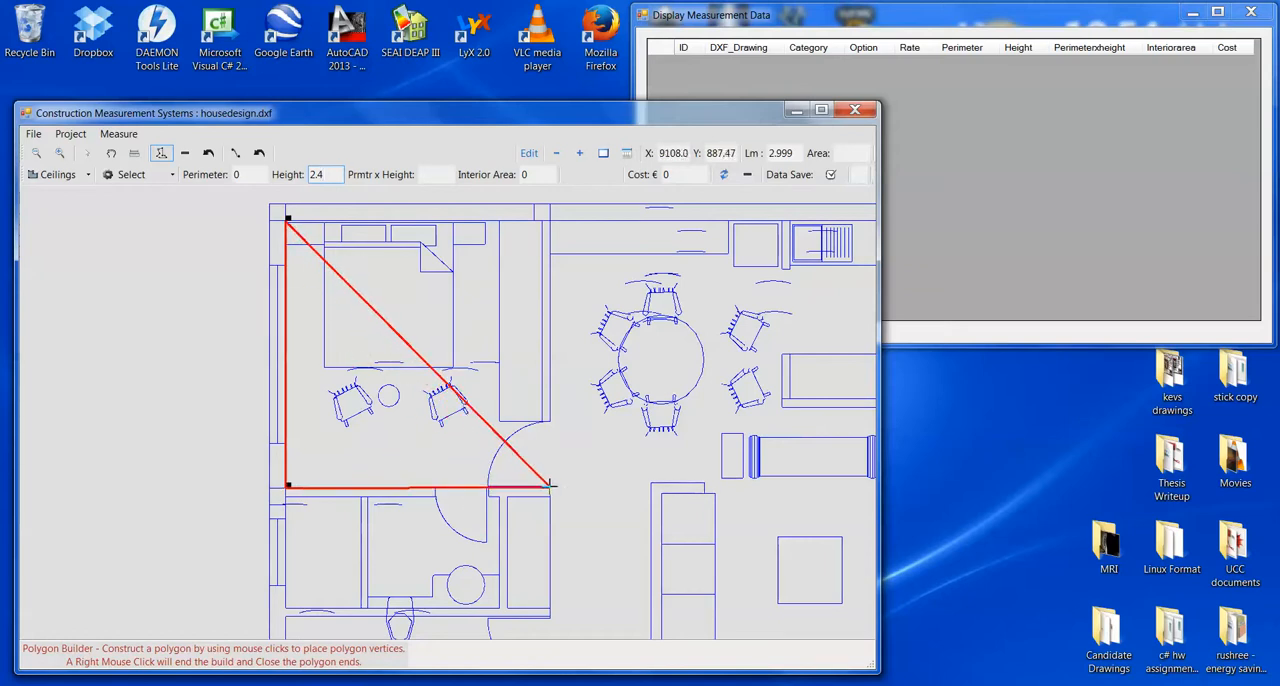
left_click(549, 485)
scroll(550, 450, "up", 1)
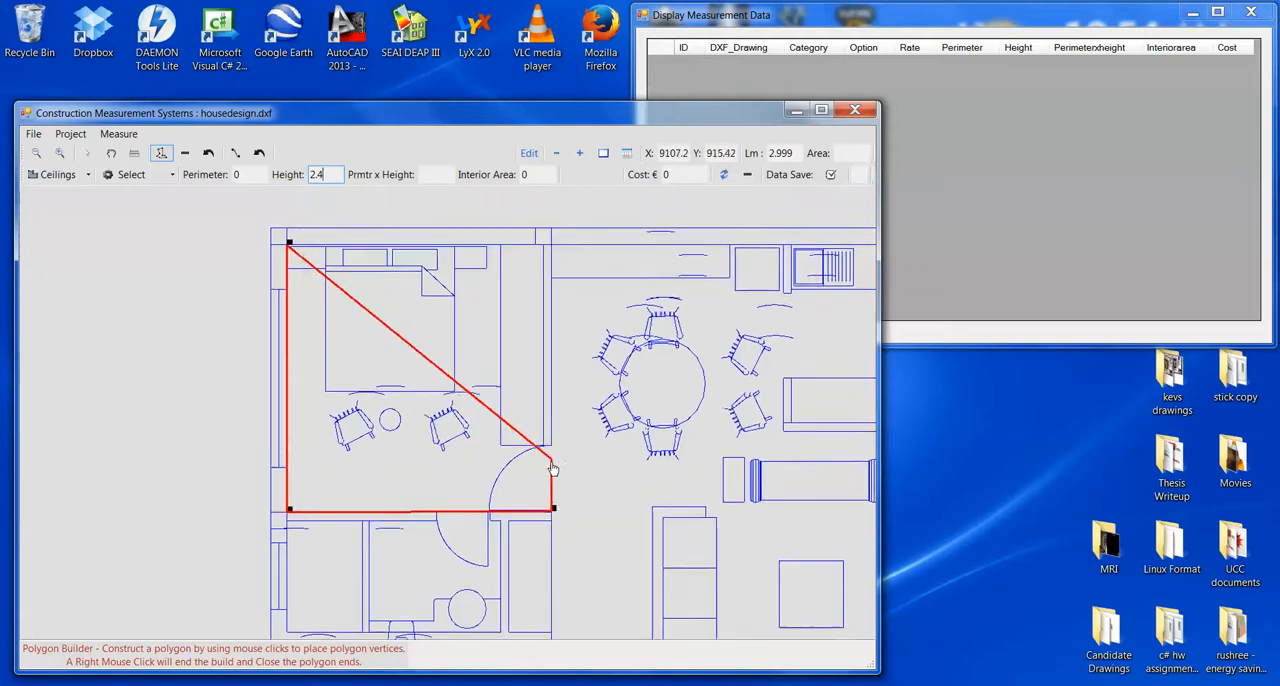
scroll(552, 468, "up", 3)
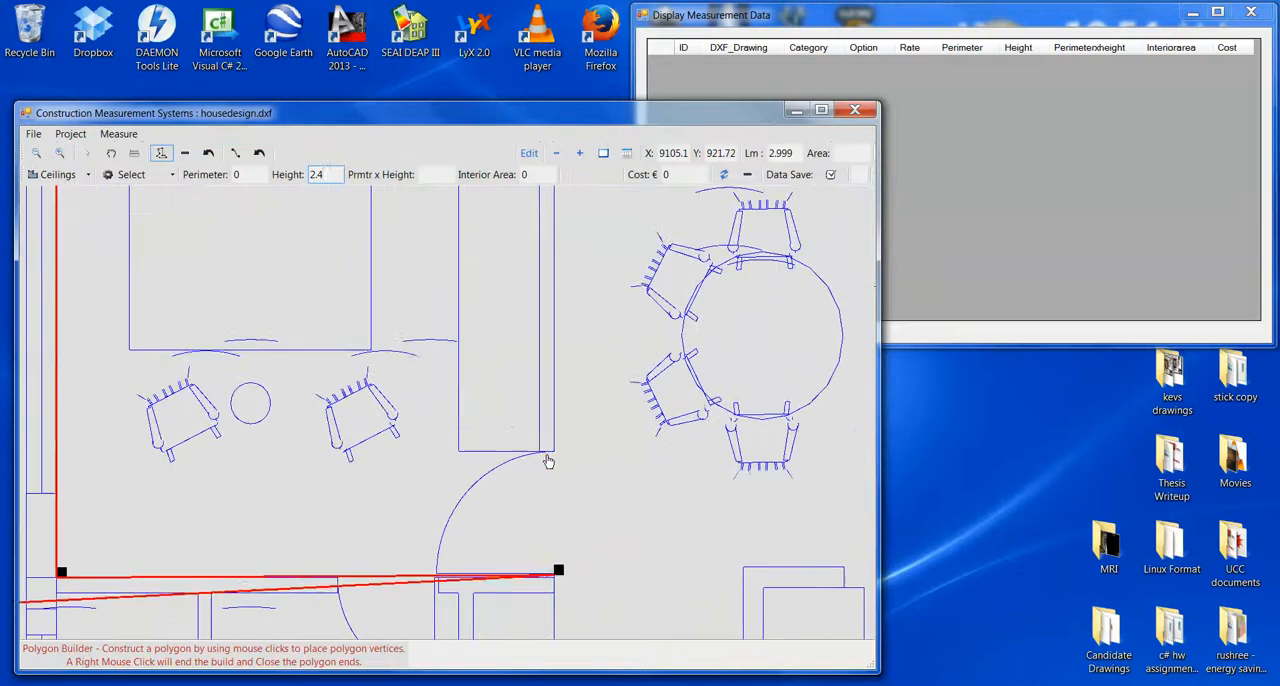
left_click(557, 448)
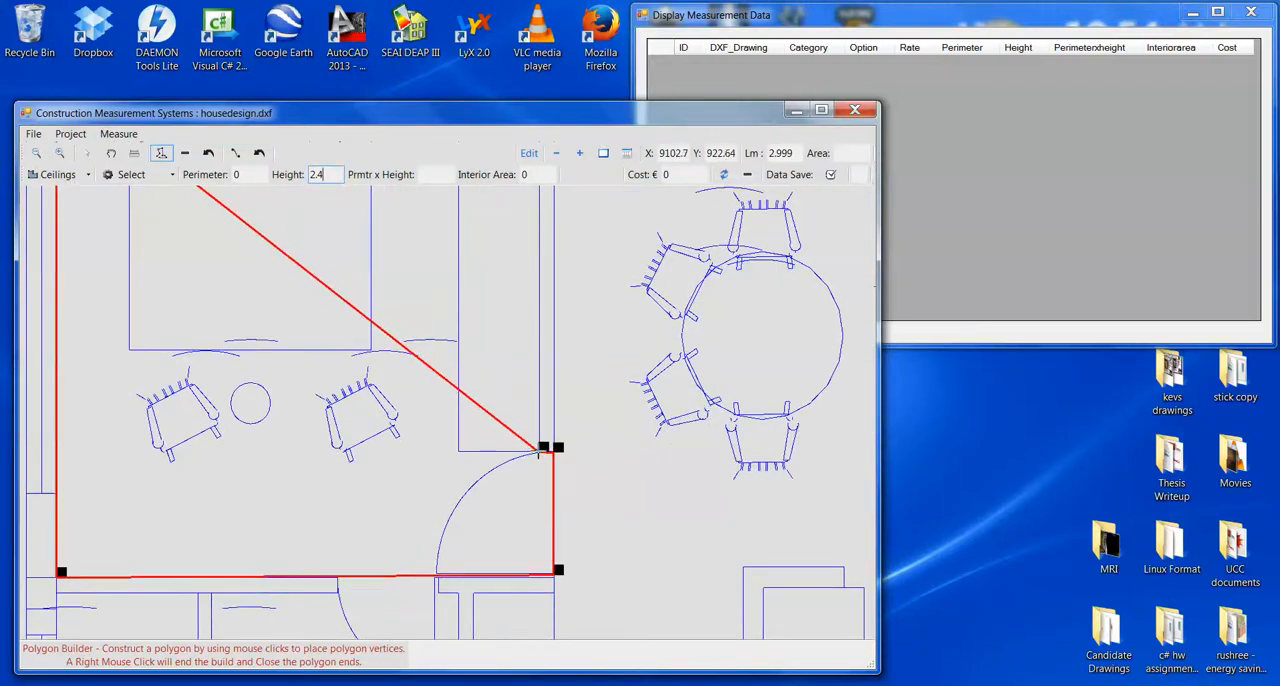
left_click_drag(524, 312, 538, 620)
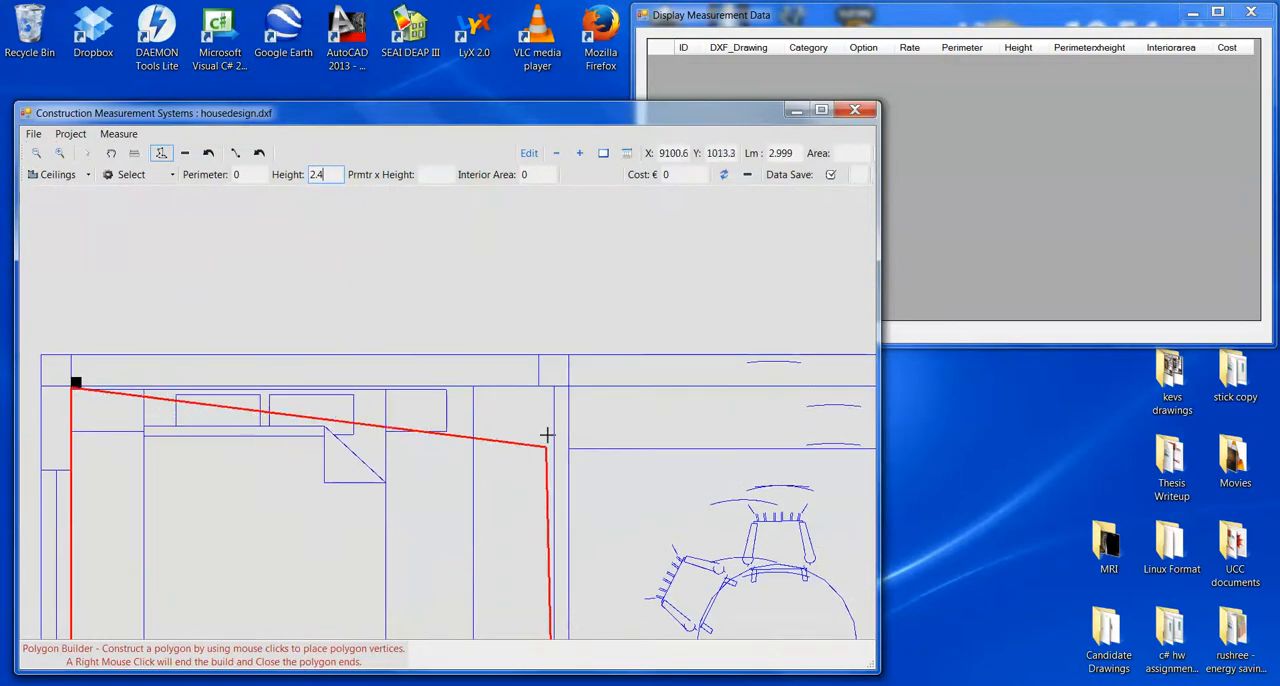
left_click(558, 381)
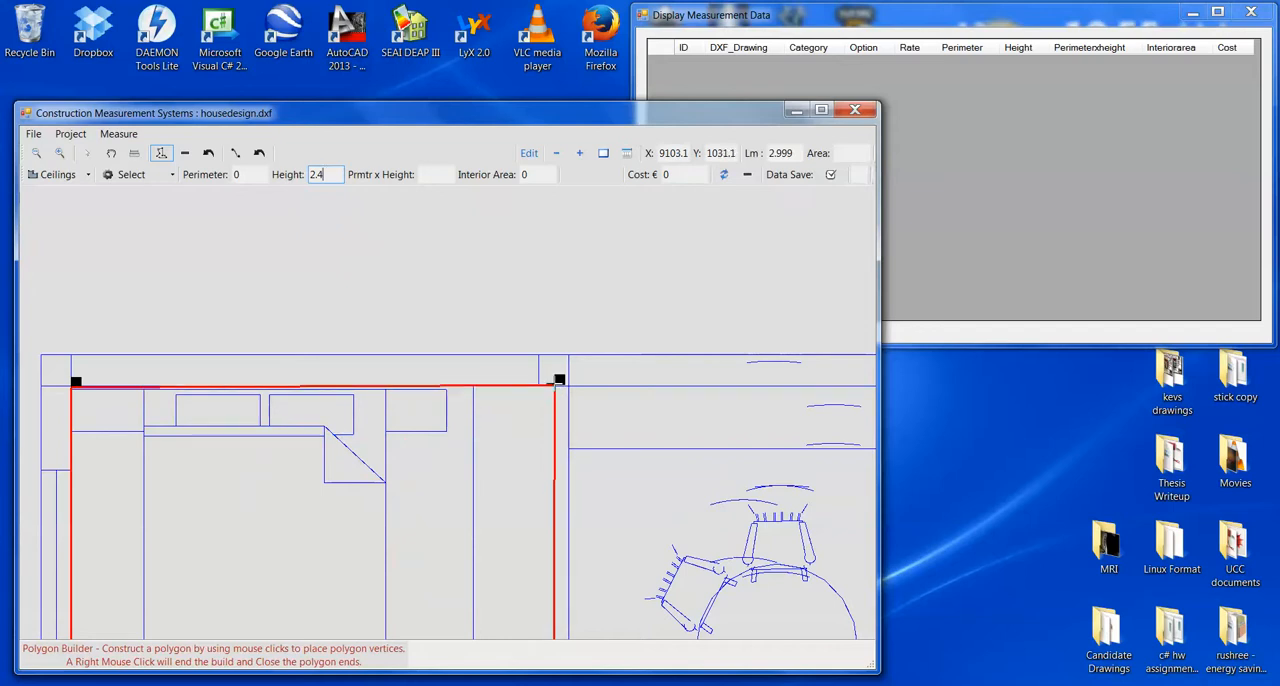
right_click(540, 424)
- Trace a closed four-corner polygon around the bathroom directly below the upper-left bedroom in the left floor plan
mouse_move(494, 563)
left_mouse_down()
mouse_move(520, 369)
mouse_move(512, 408)
left_mouse_up()
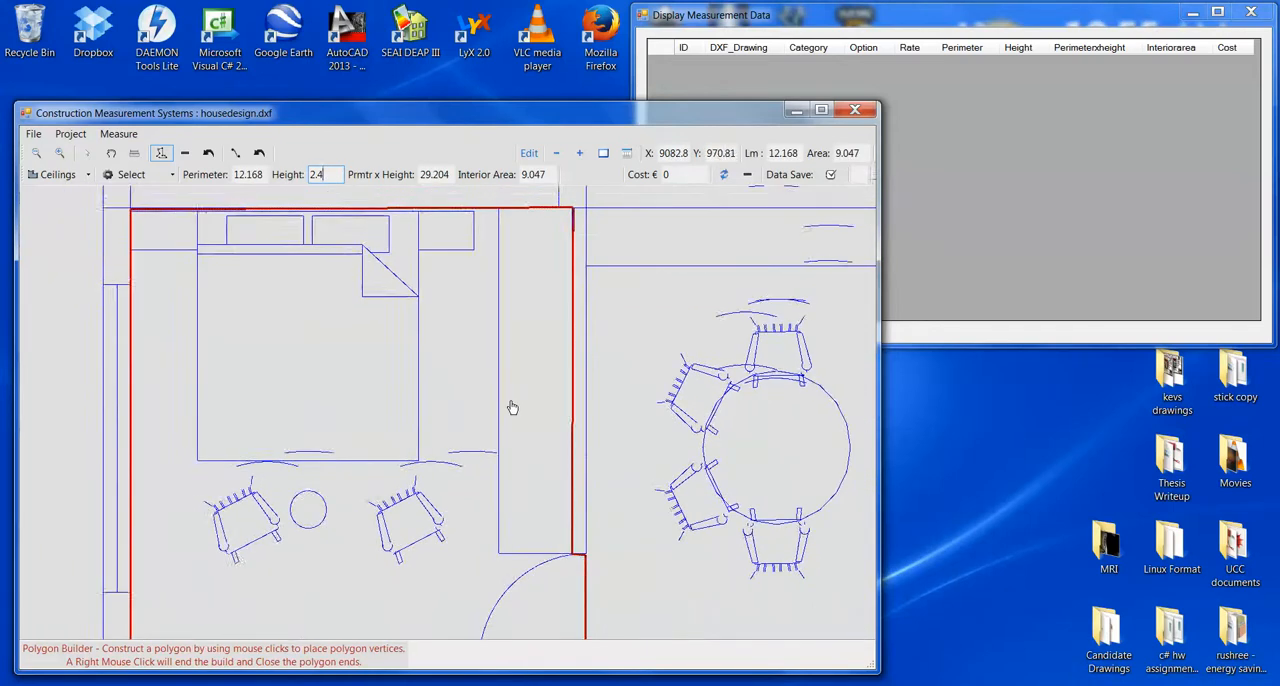
scroll(512, 408, "down", 5)
left_click_drag(497, 525, 500, 345)
scroll(434, 430, "down", 2)
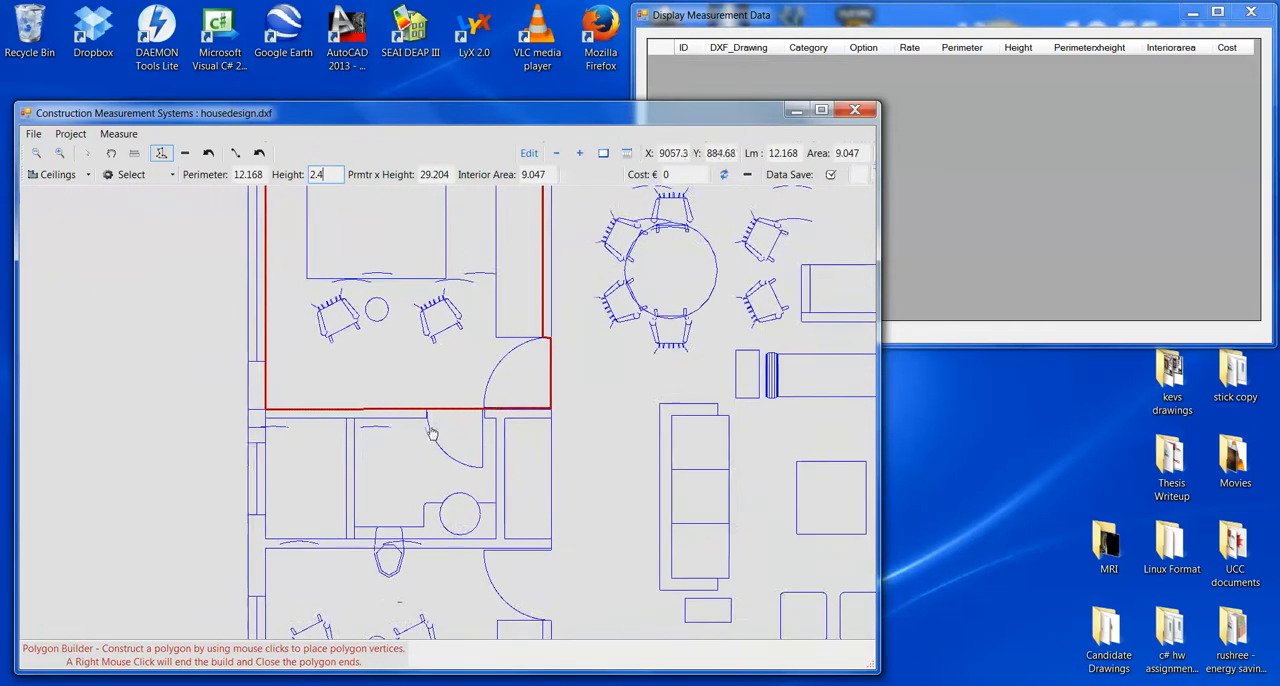
left_click(267, 416)
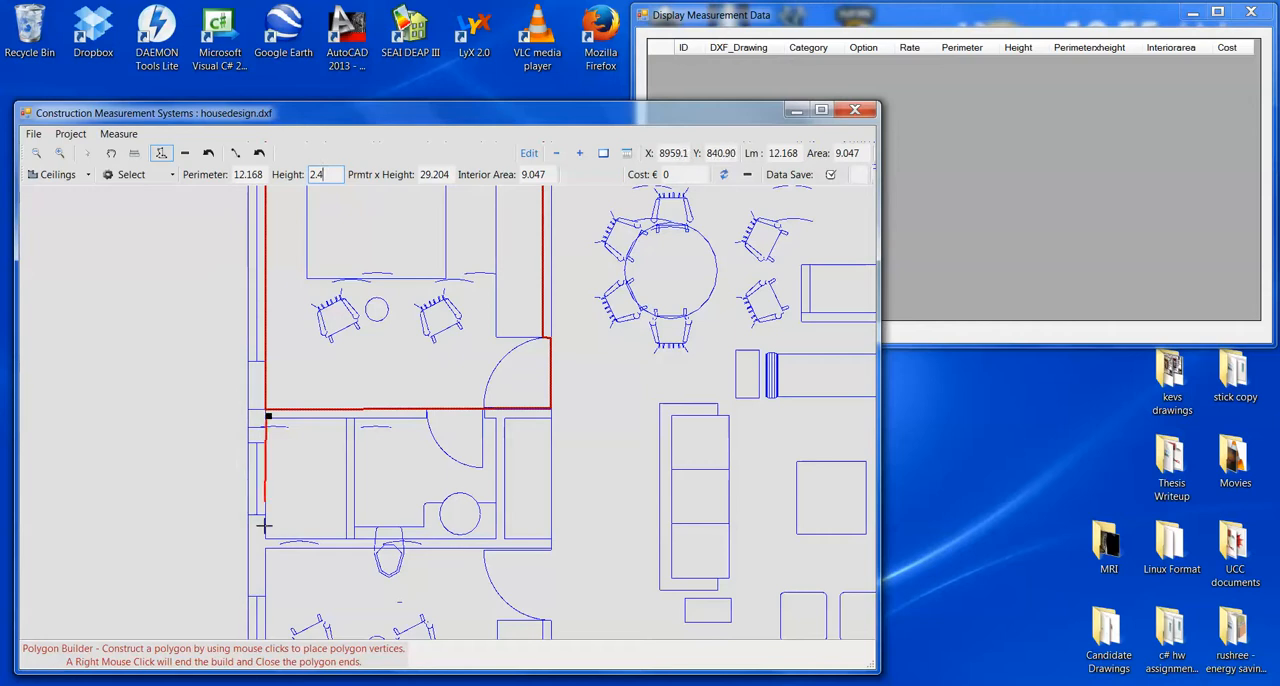
left_click(265, 537)
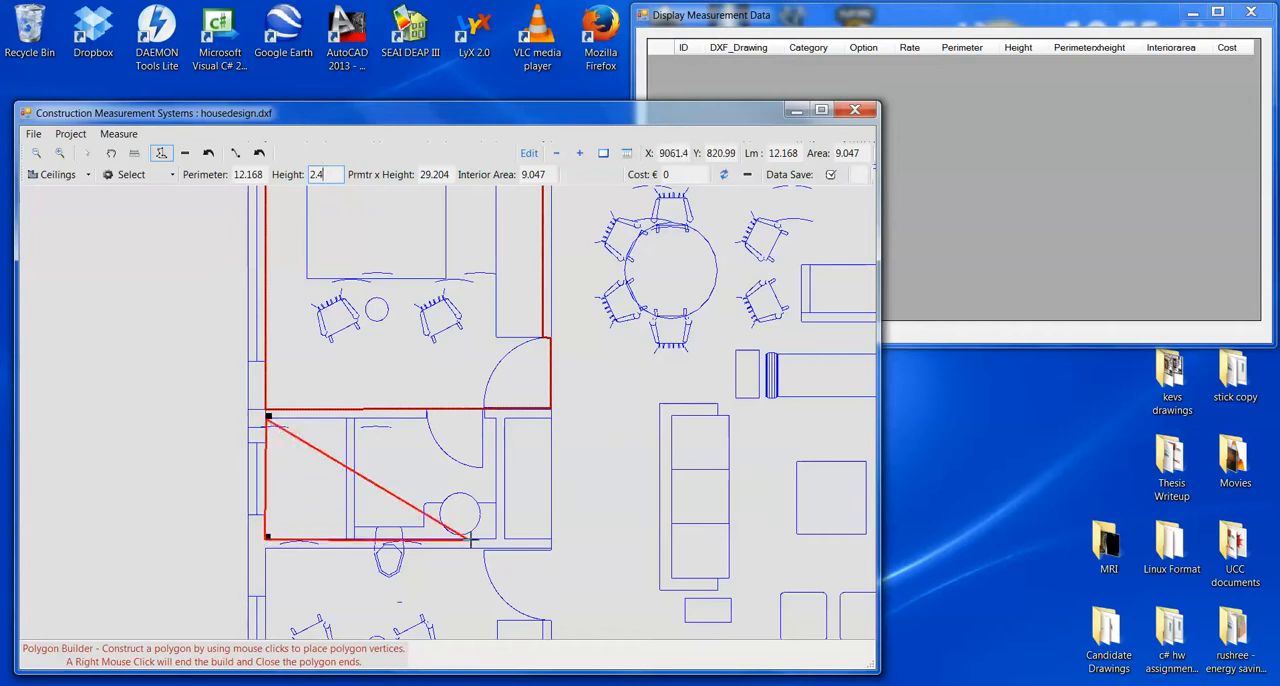
left_click(497, 538)
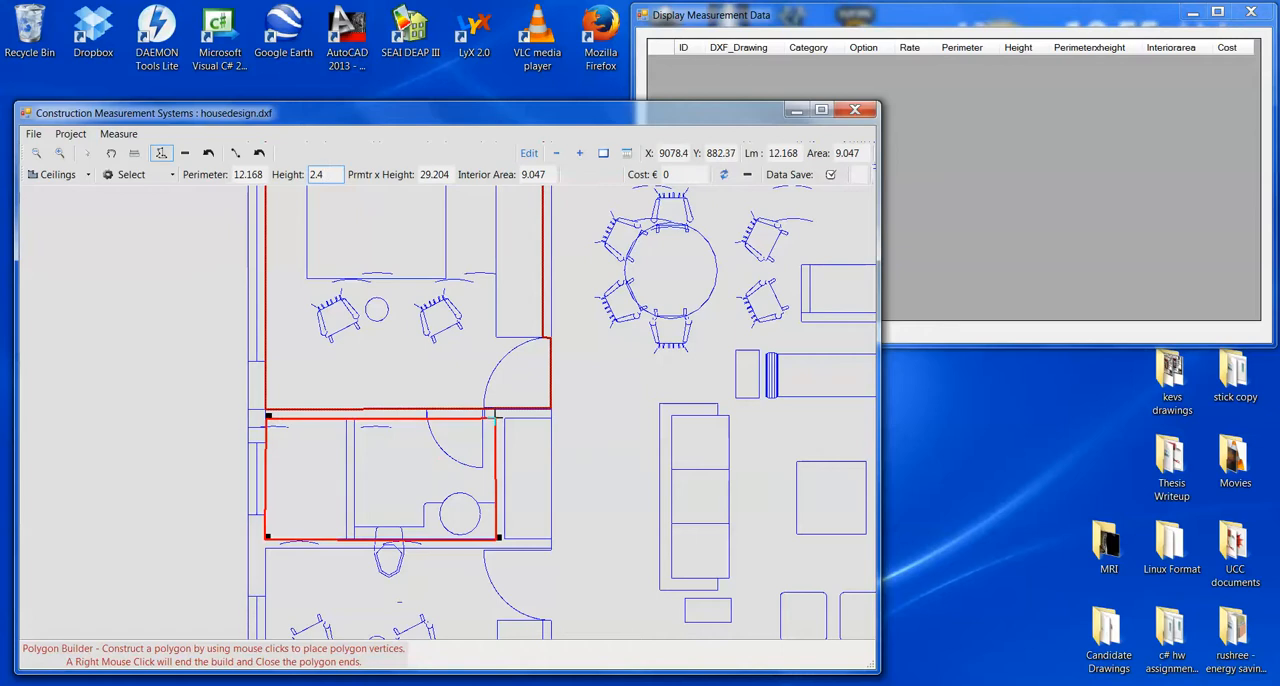
left_click(494, 415)
right_click(449, 490)
- Trace the second bedroom below the bathroom as a closed polygon, following the step in the wall beside the wardrobe
scroll(431, 562, "down", 5)
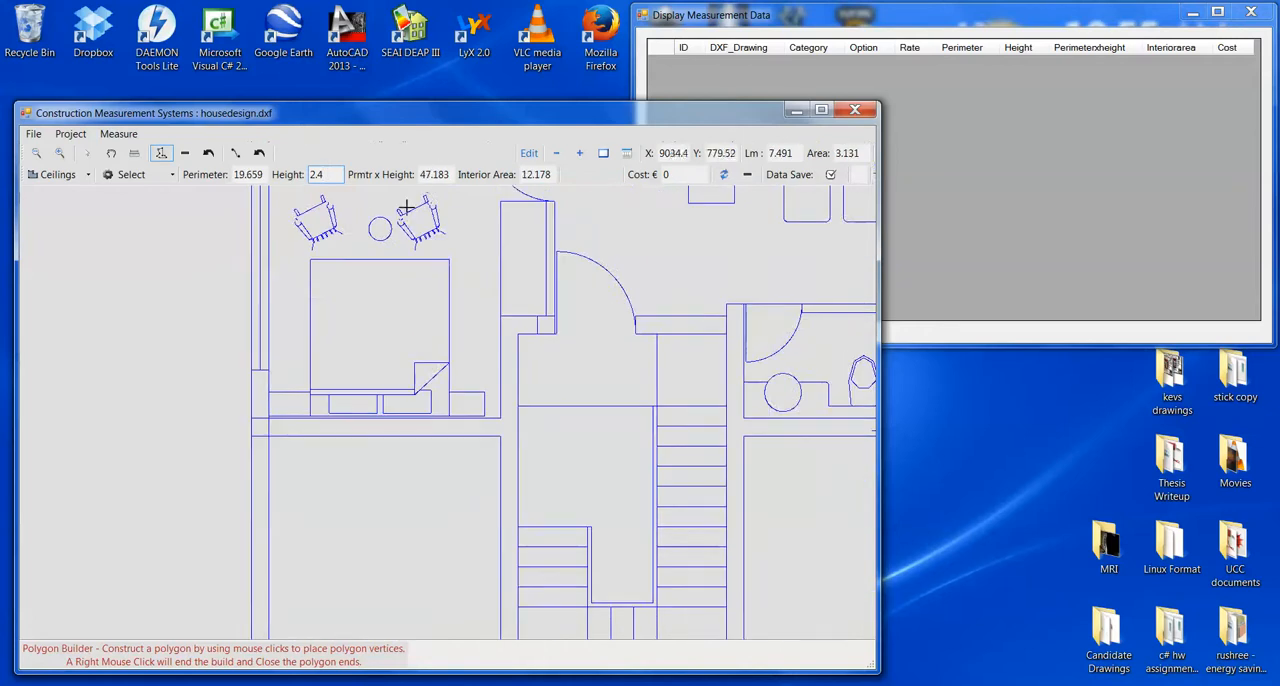
scroll(350, 345, "up", 2)
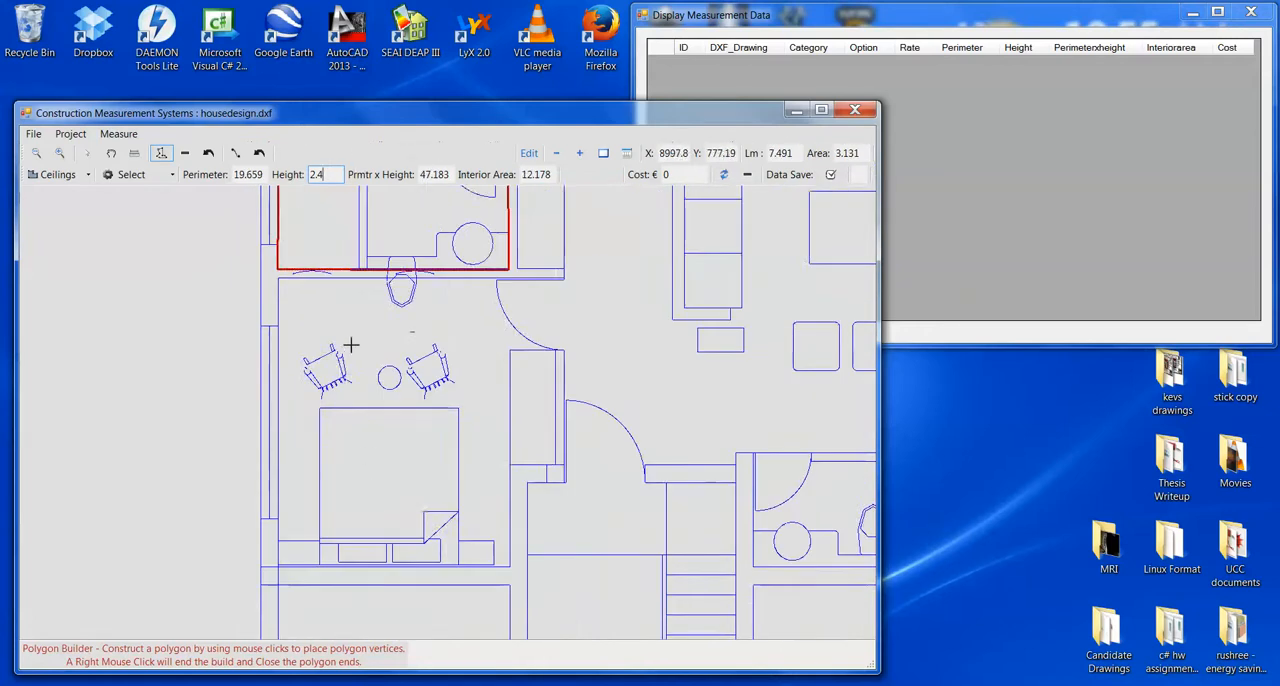
left_click(279, 276)
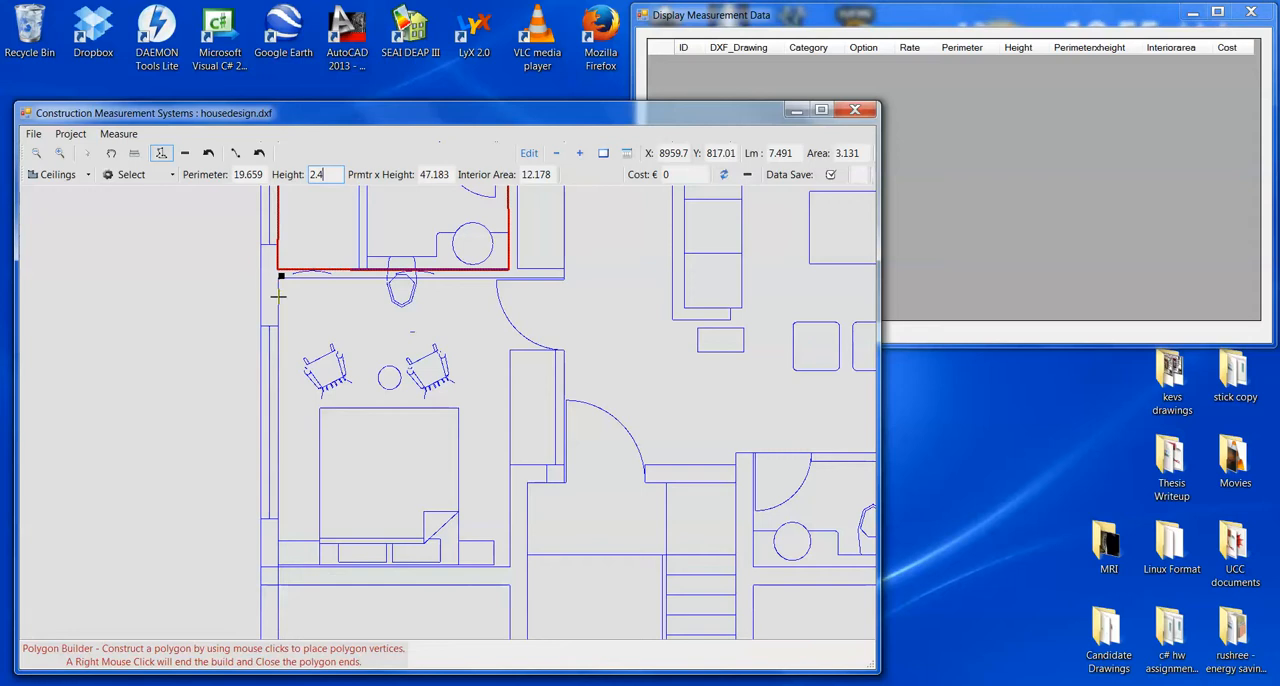
left_click(280, 566)
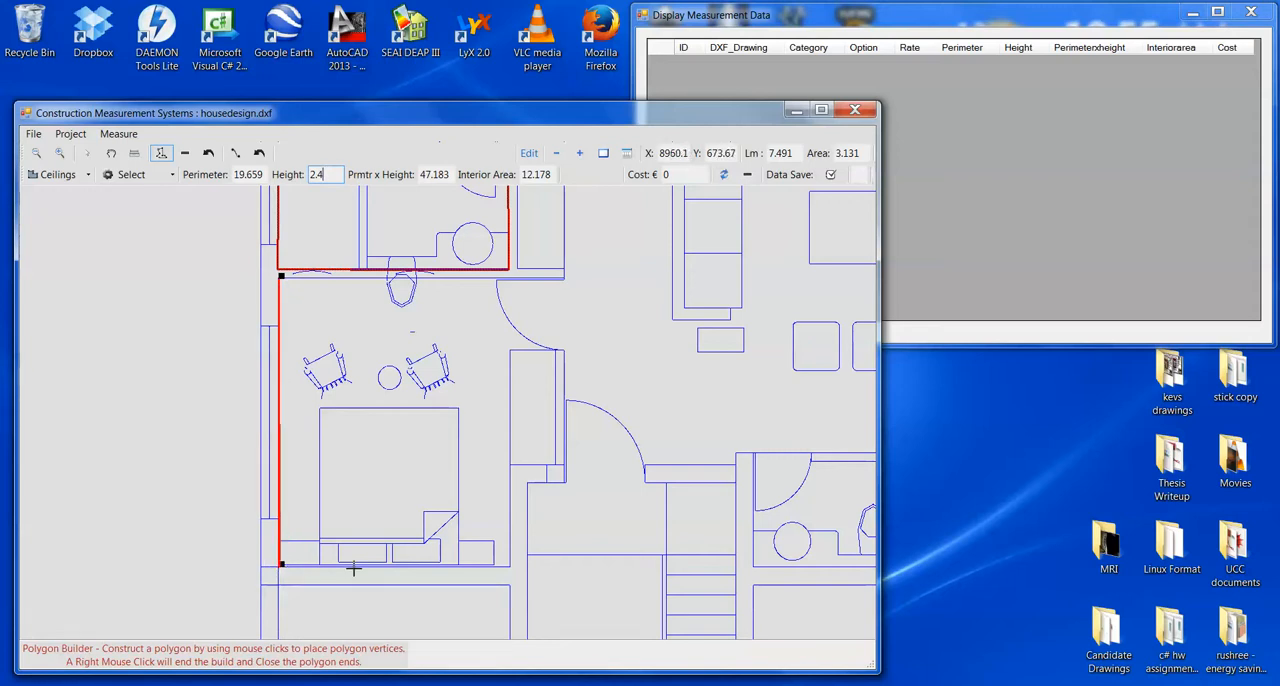
left_click(511, 564)
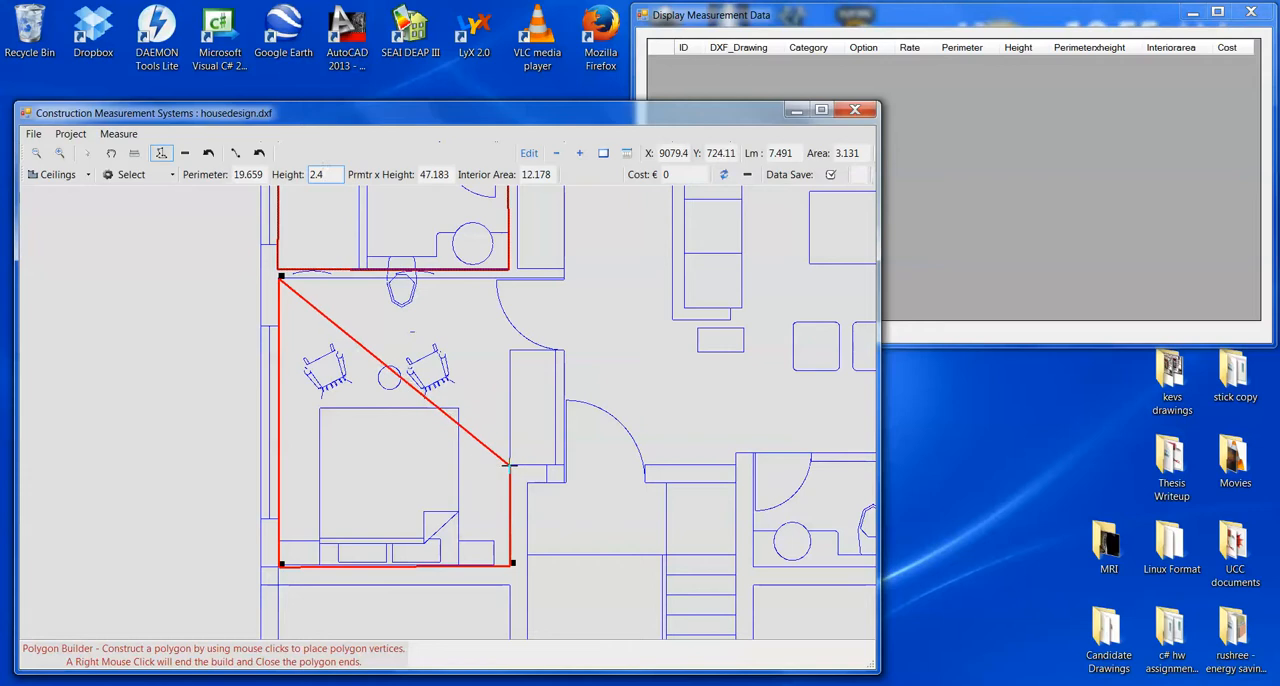
left_click(511, 463)
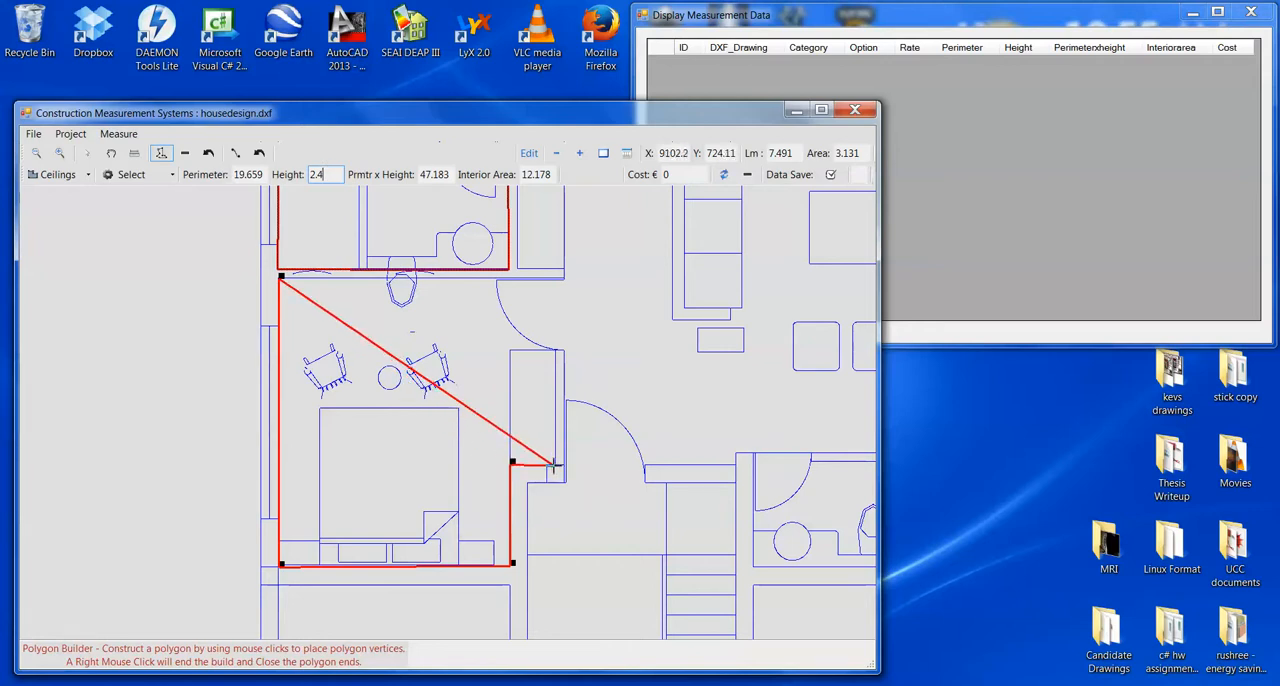
left_click(557, 463)
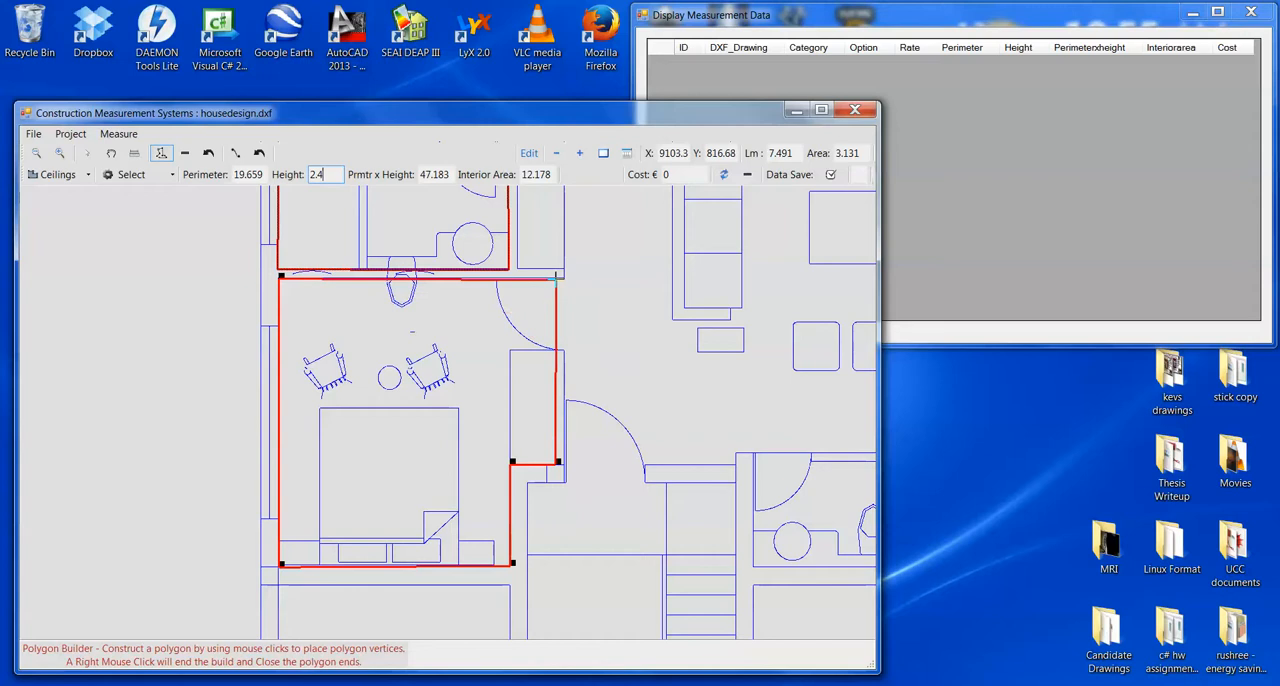
left_click(556, 277)
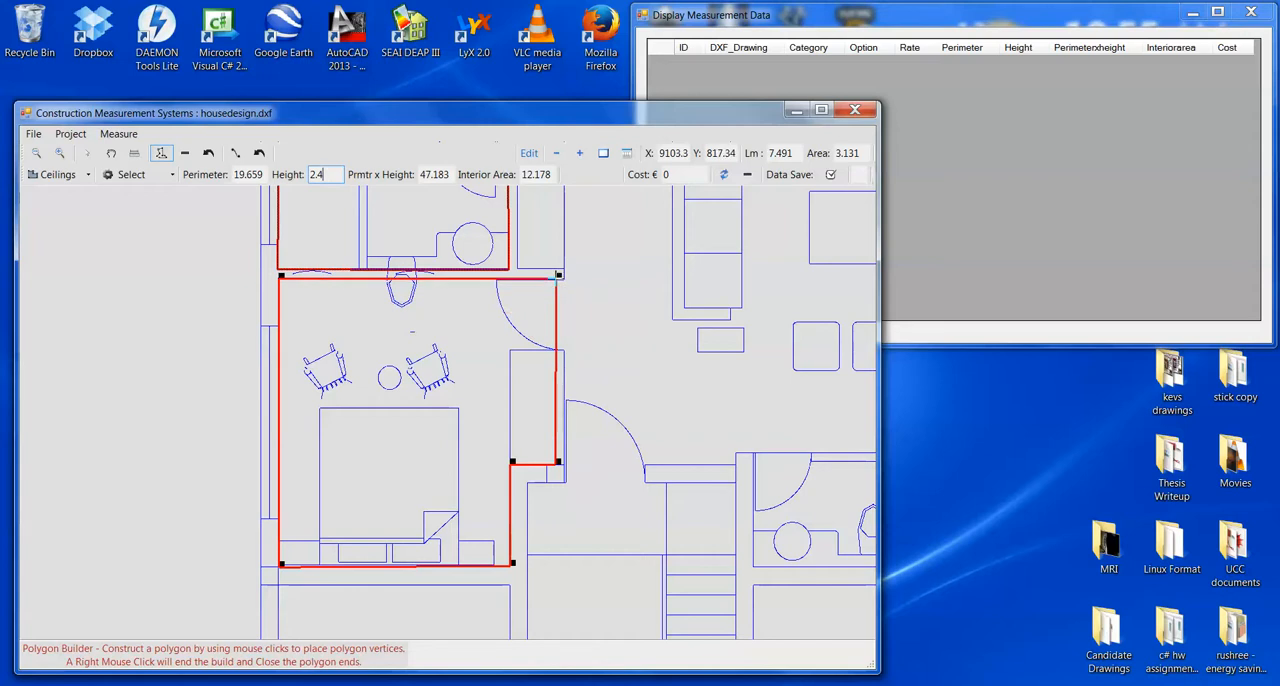
right_click(550, 282)
- Trace the empty lower-left room below the second bedroom as a closed polygon, following the notches around the two bottom wall piers
left_click_drag(435, 484, 428, 271)
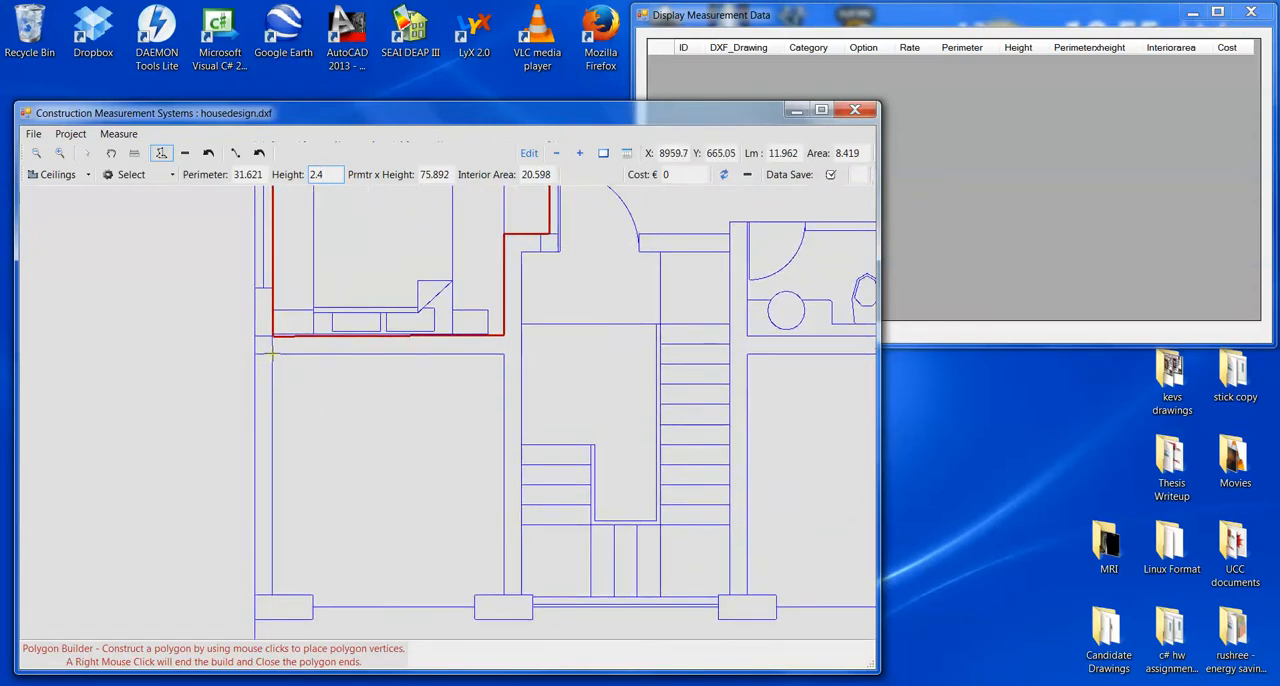
left_click(273, 592)
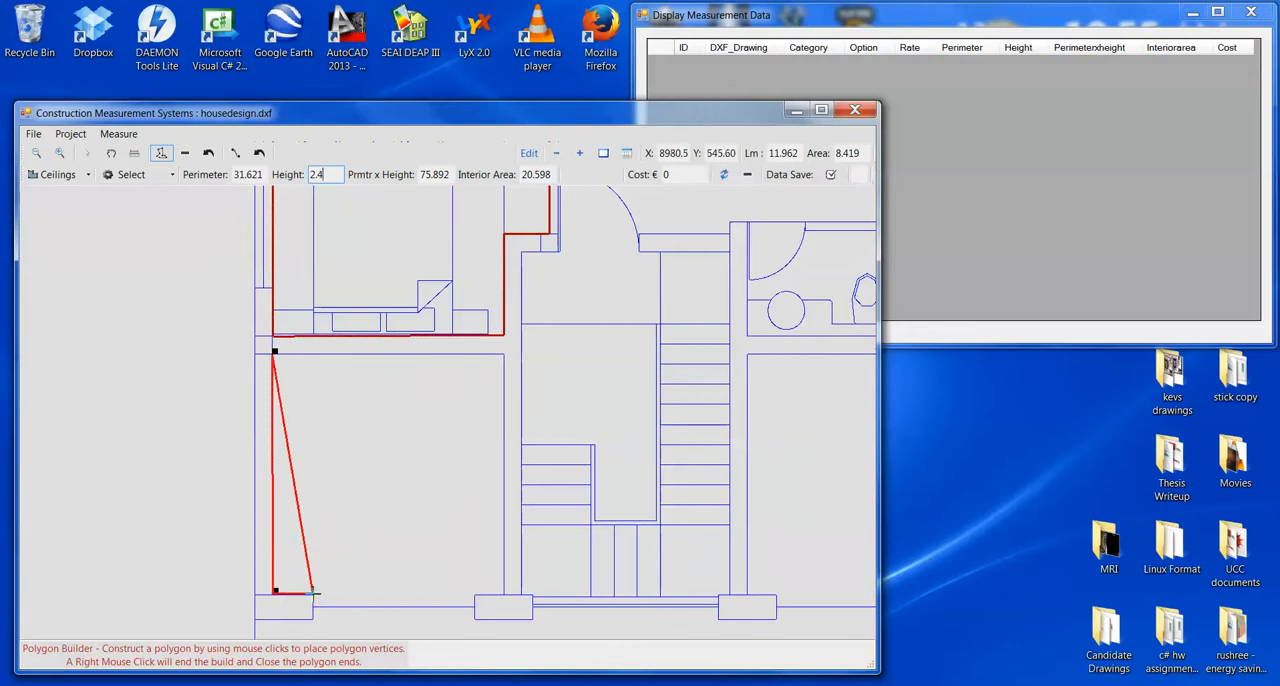
left_click(315, 591)
left_click(317, 603)
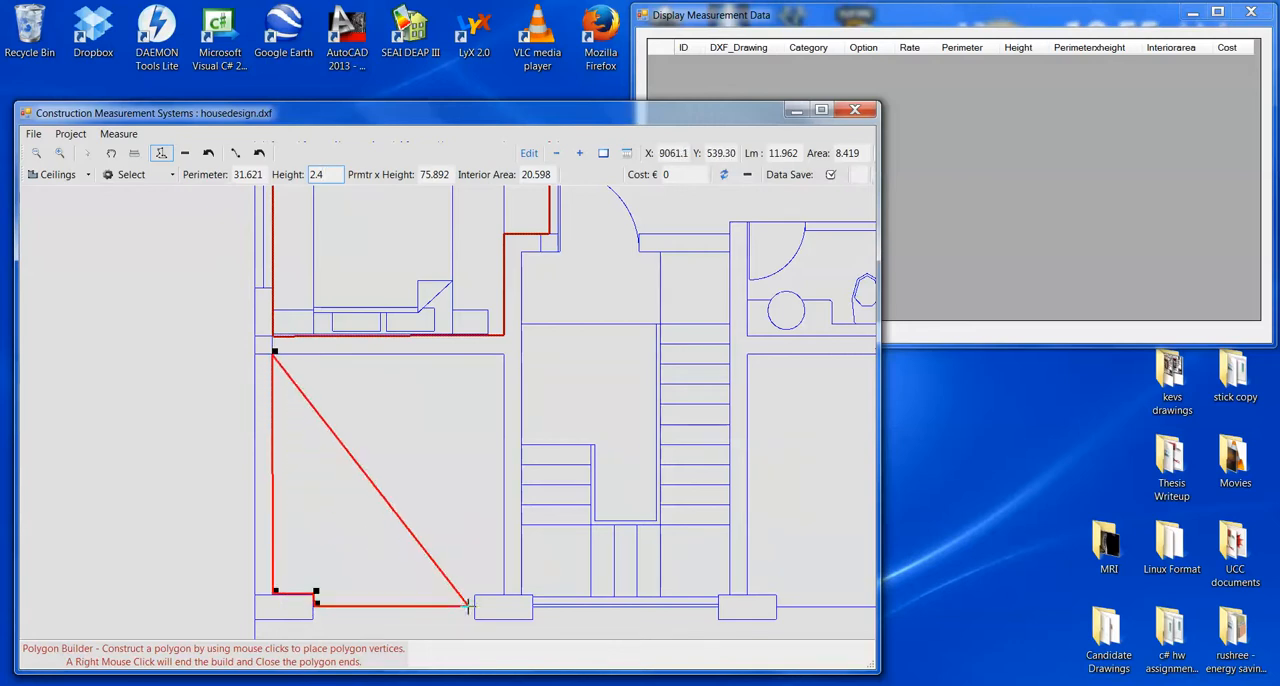
left_click(477, 605)
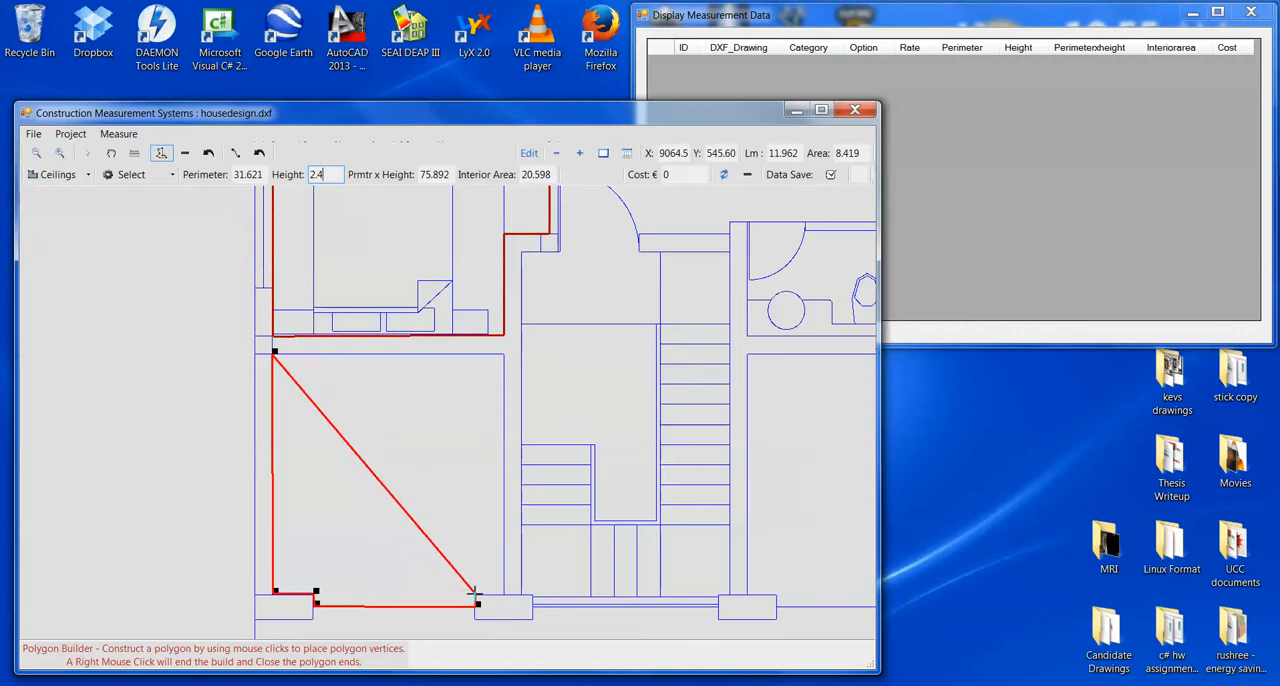
left_click(476, 591)
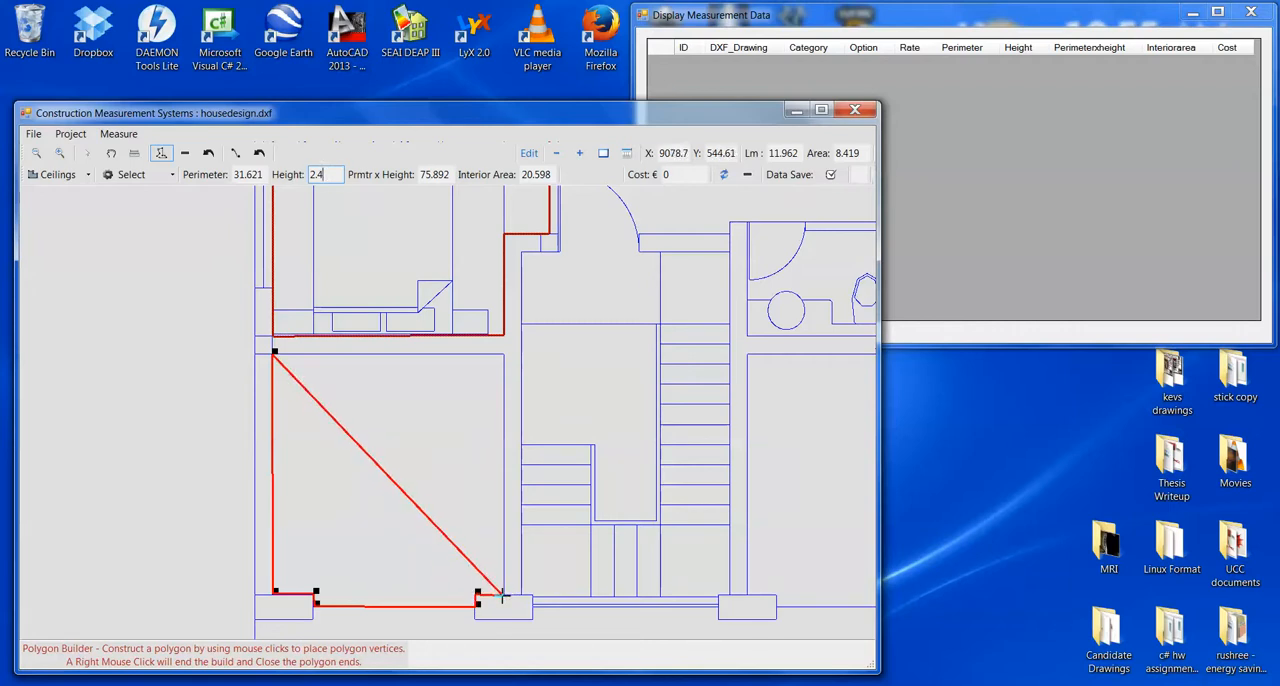
left_click(506, 593)
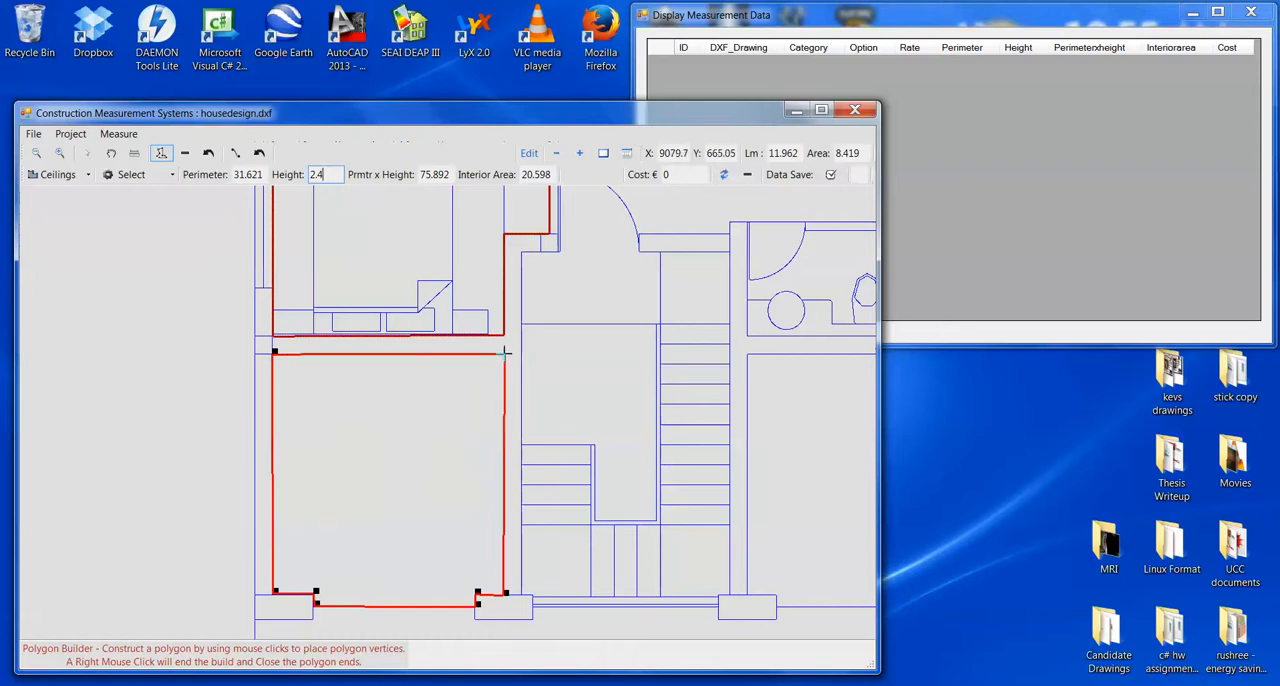
right_click(506, 352)
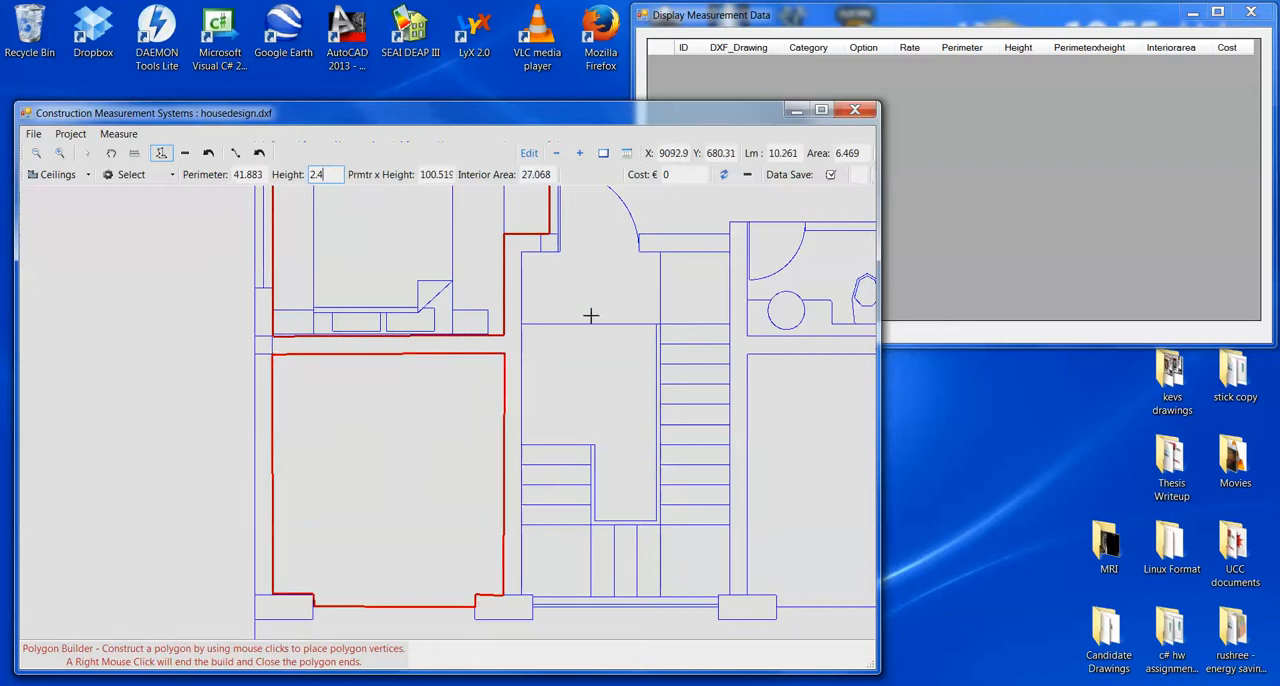
- Set the measurement category to Exterior and apply the E1 - €33 insulated plasterboard option to cost the traced polygons
scroll(612, 355, "down", 3)
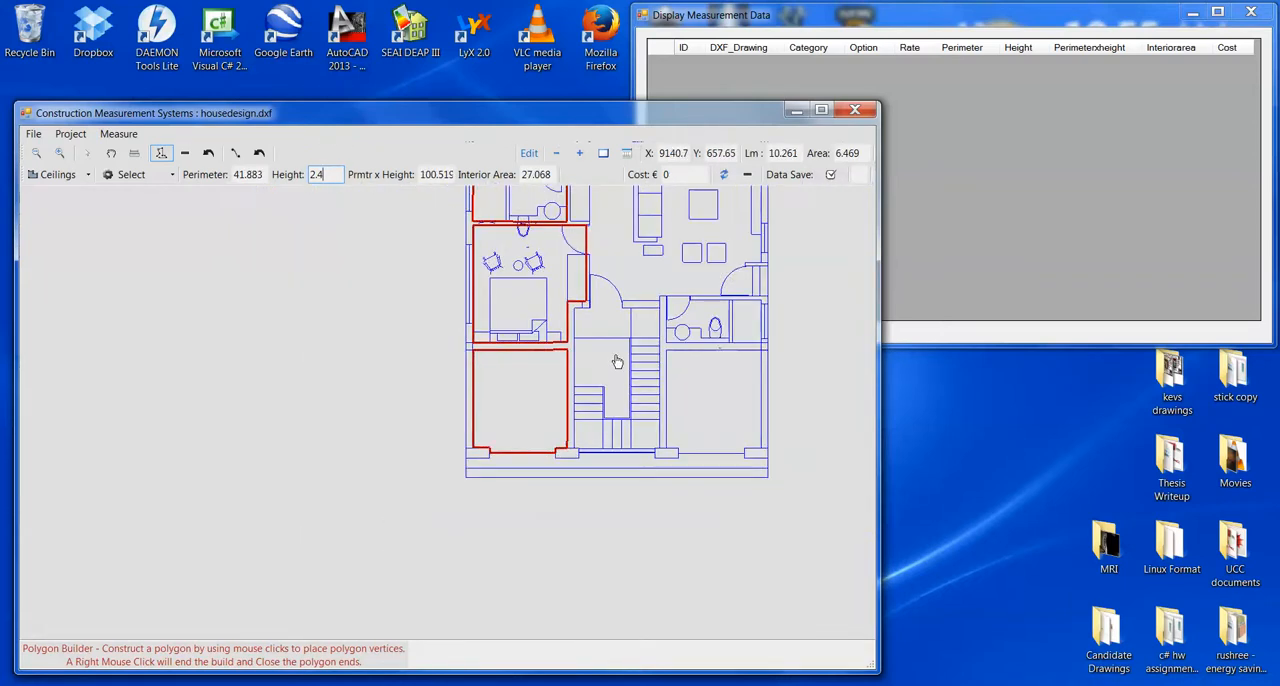
left_click_drag(617, 362, 402, 501)
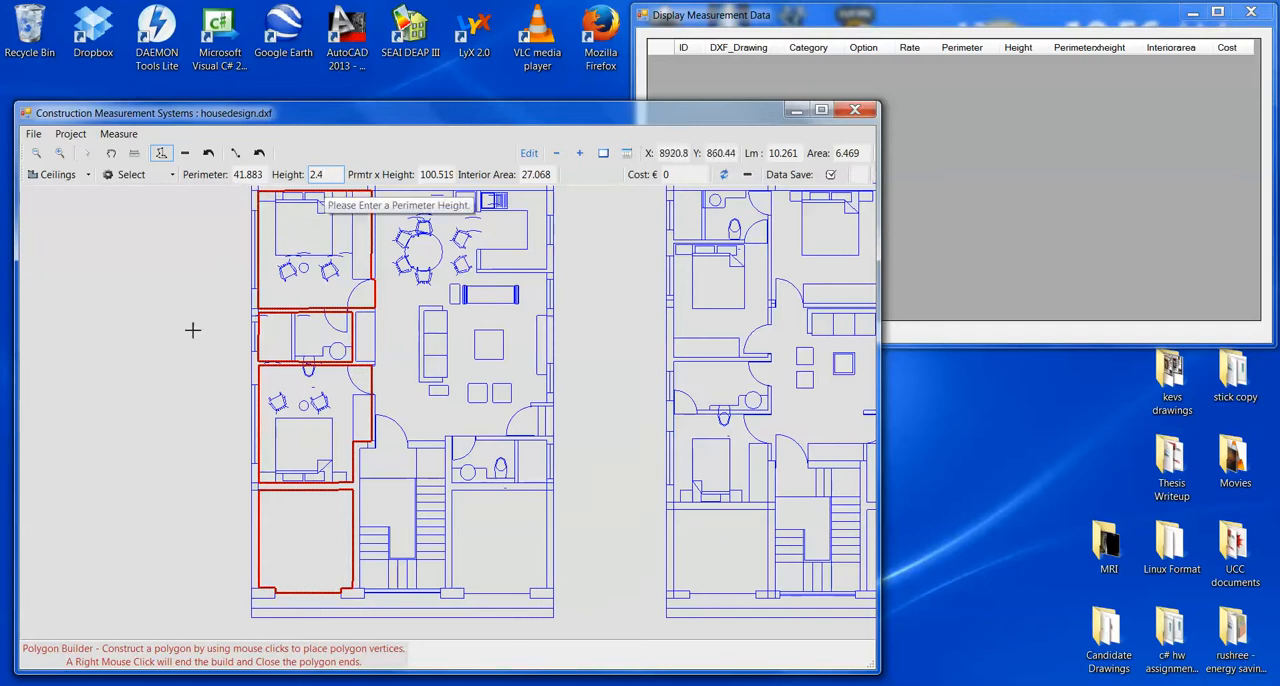
left_click_drag(191, 342, 191, 355)
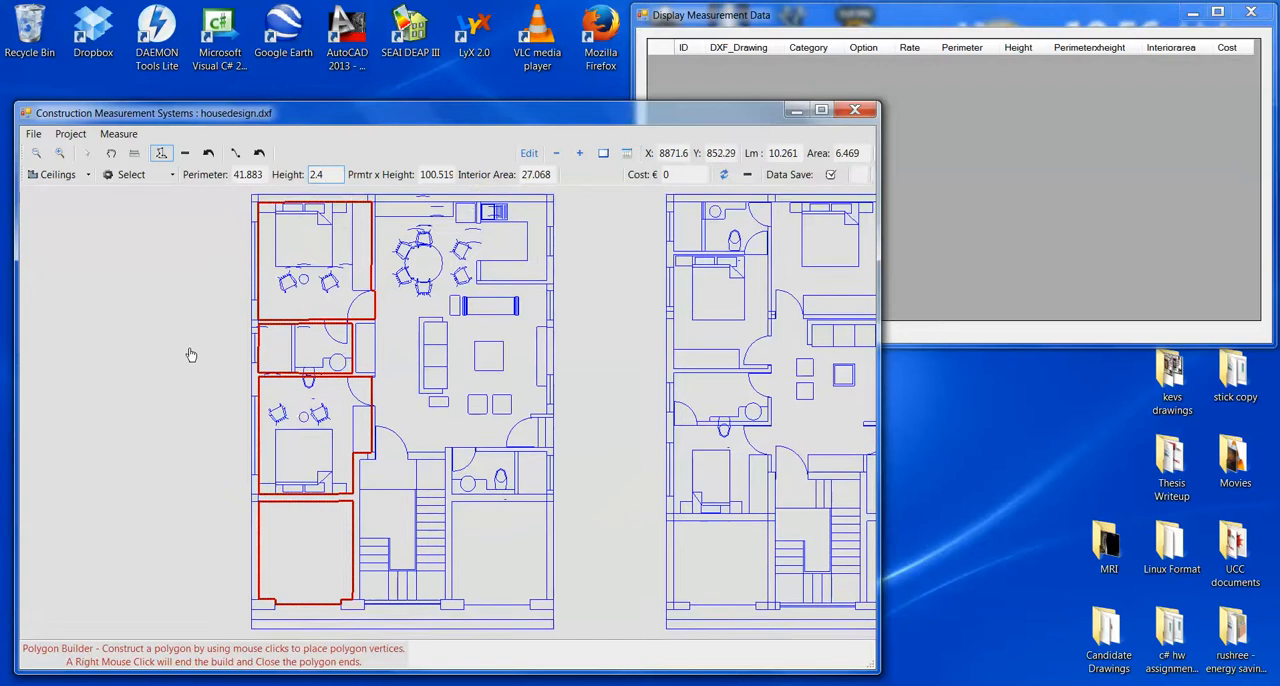
left_click(62, 176)
left_click(68, 191)
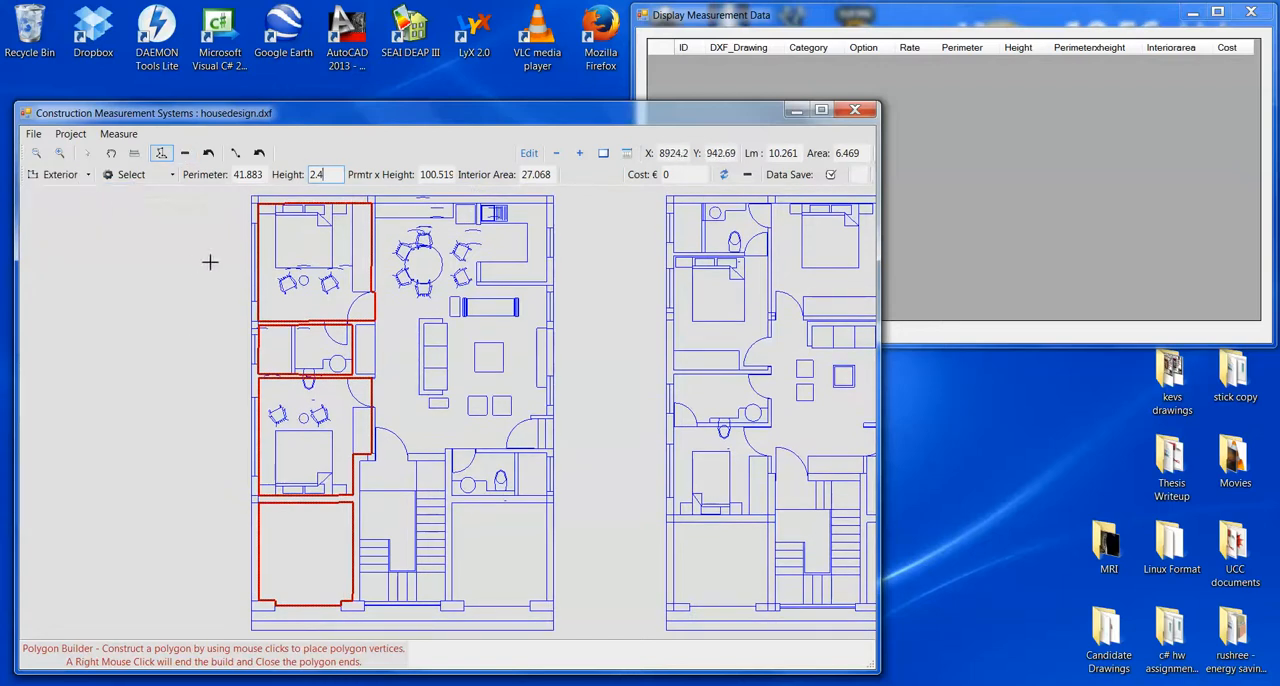
left_click(166, 178)
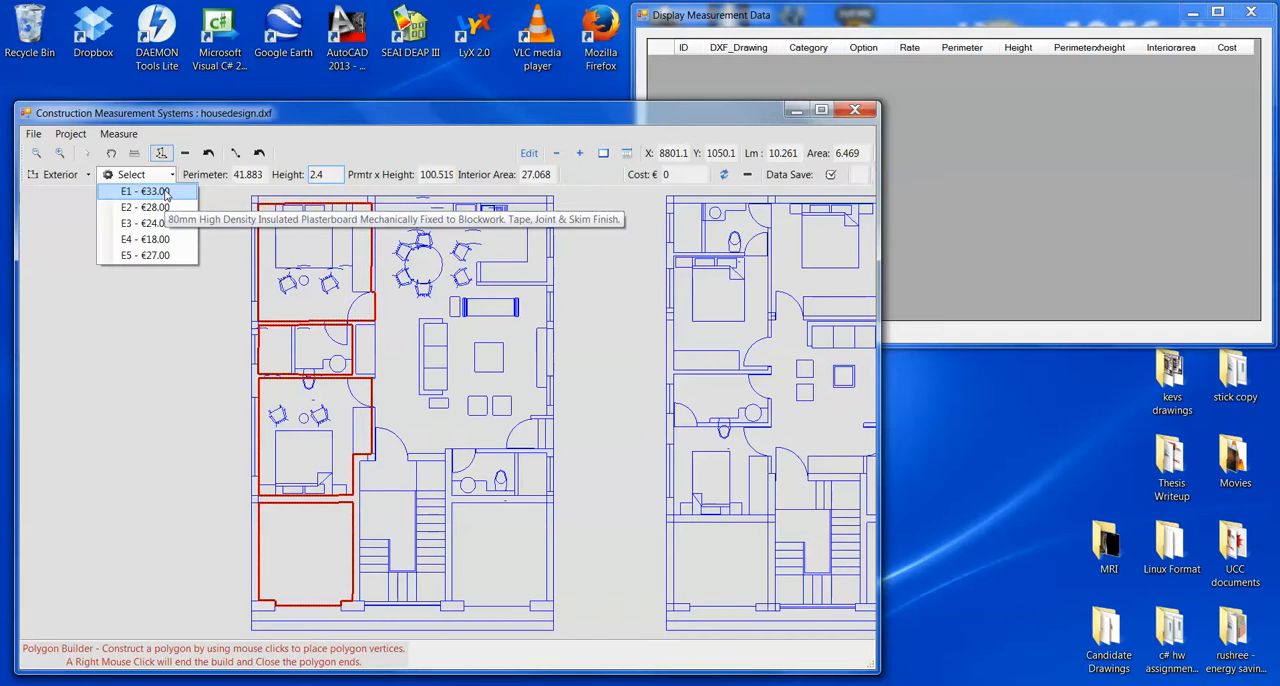
left_click(164, 192)
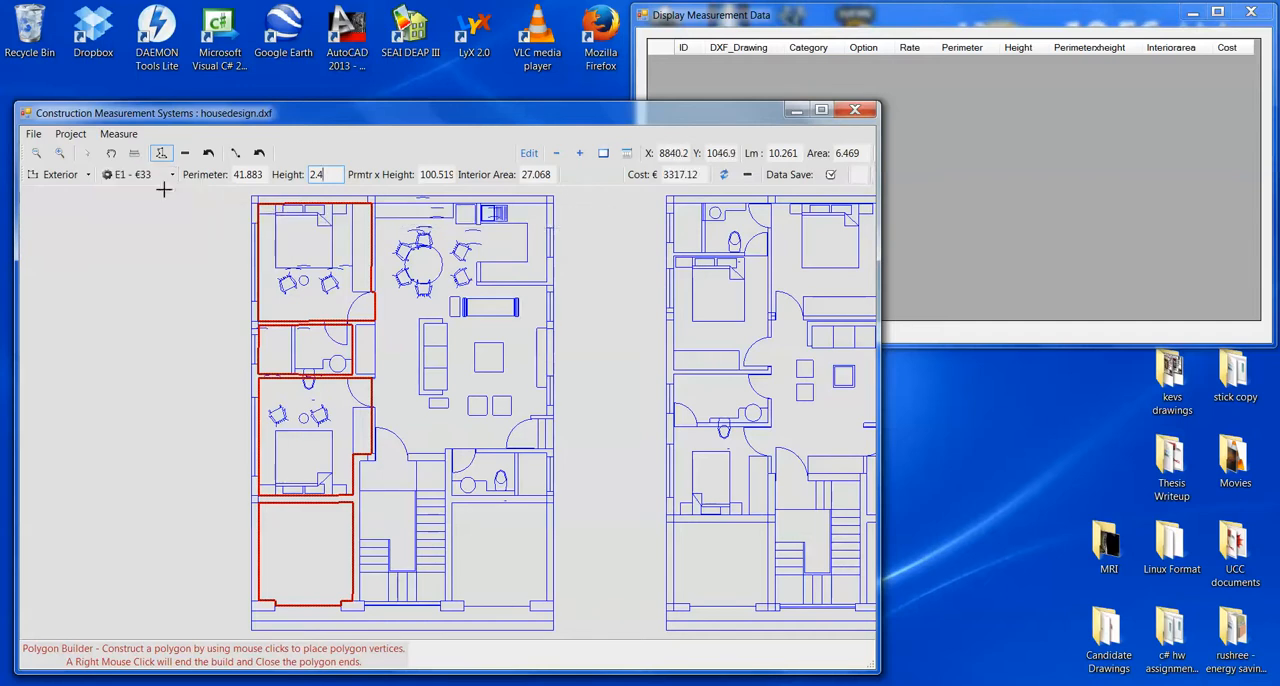
- Use polygon line selection to exclude the interior partition lines of the upper-left bedroom and the bathroom from the exterior wall measurement
left_click(234, 152)
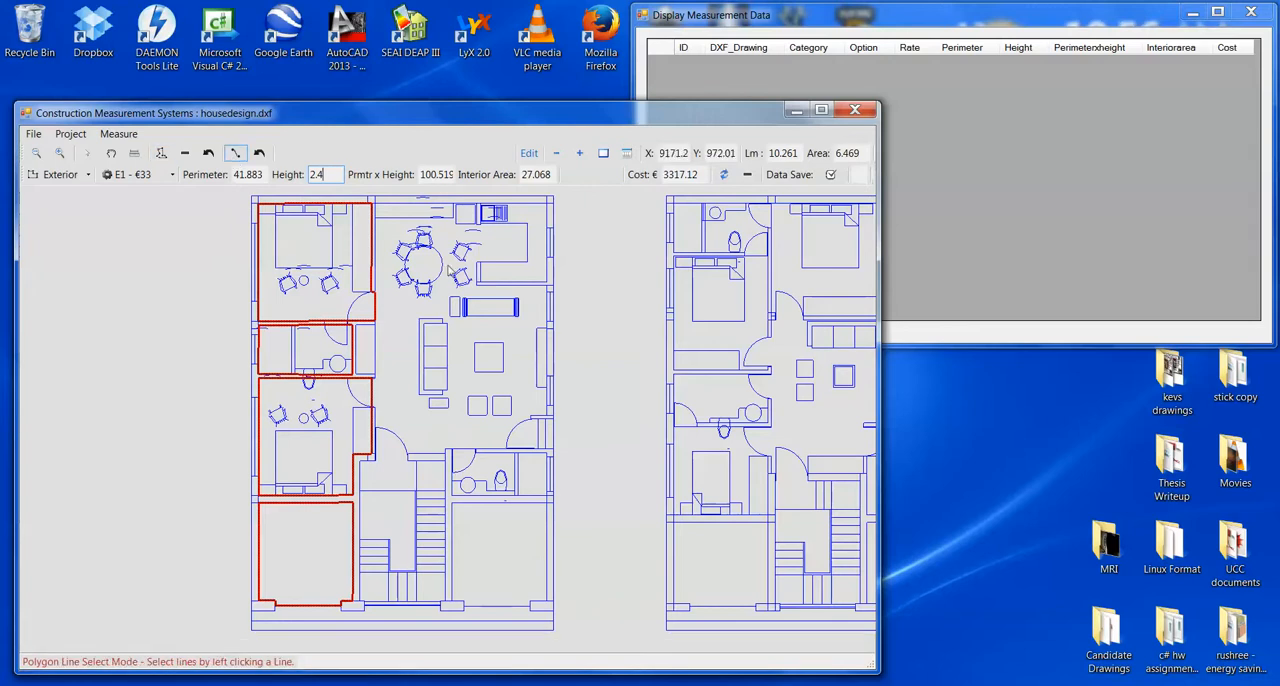
left_click(374, 304)
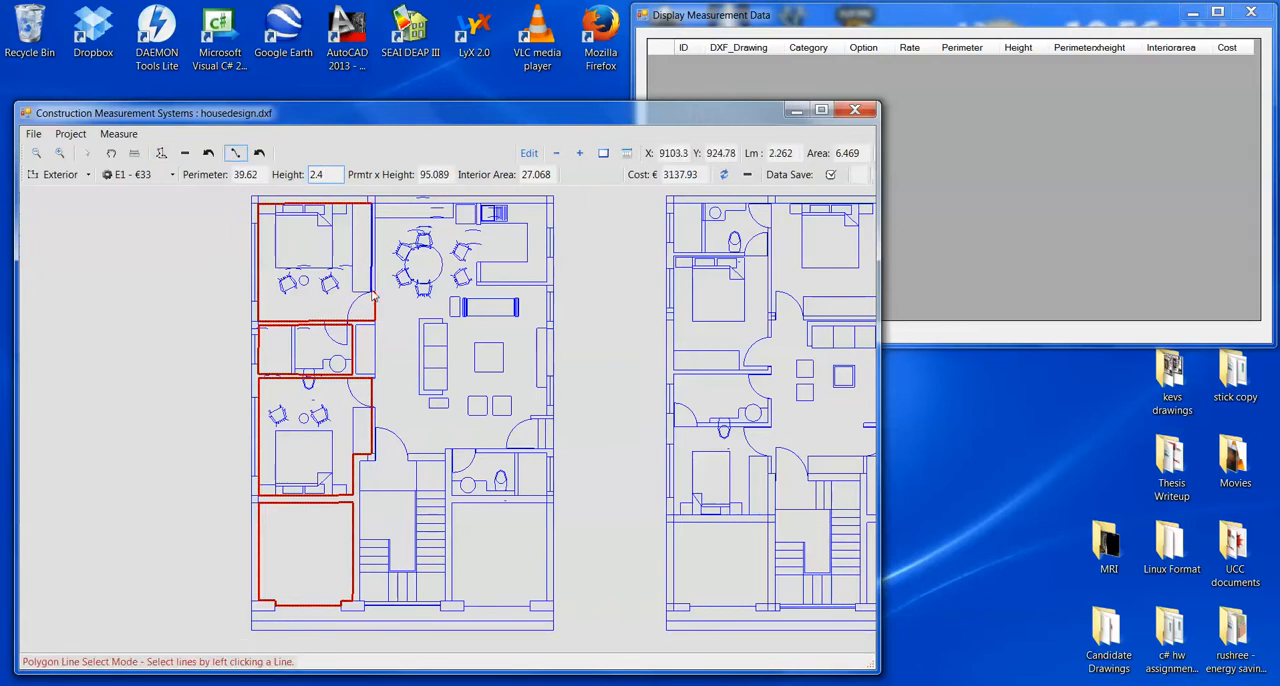
left_click(374, 300)
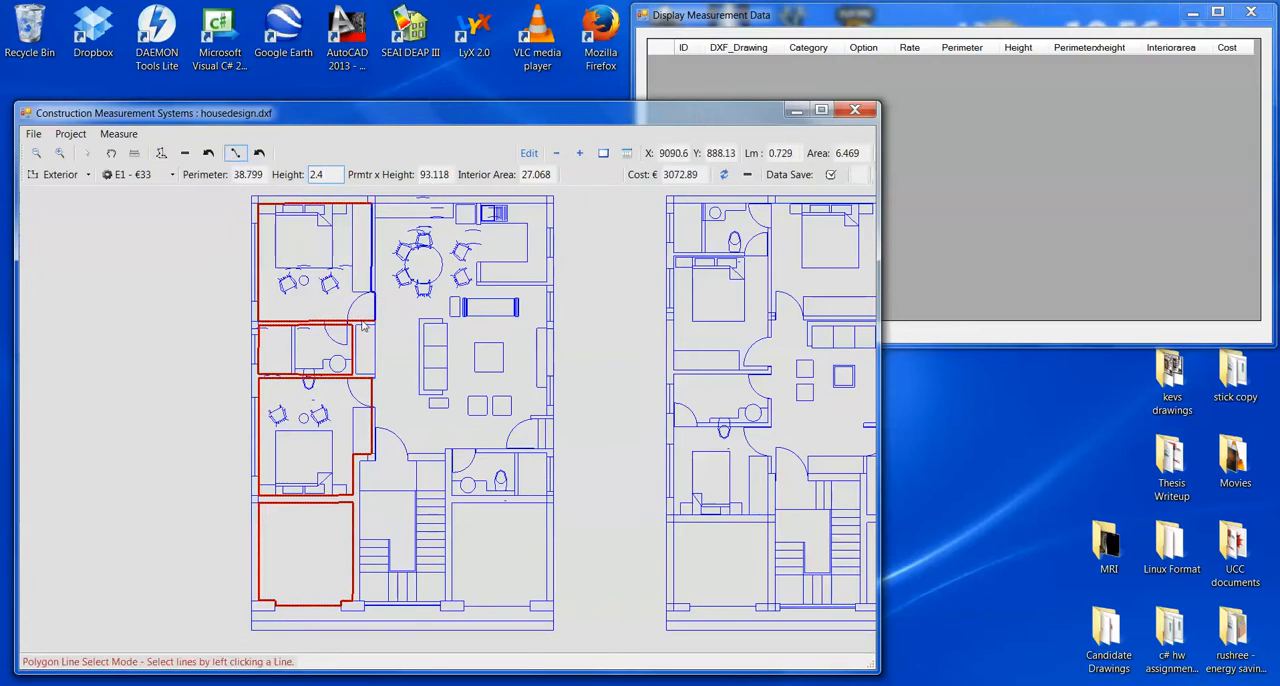
left_click(362, 323)
left_click(353, 347)
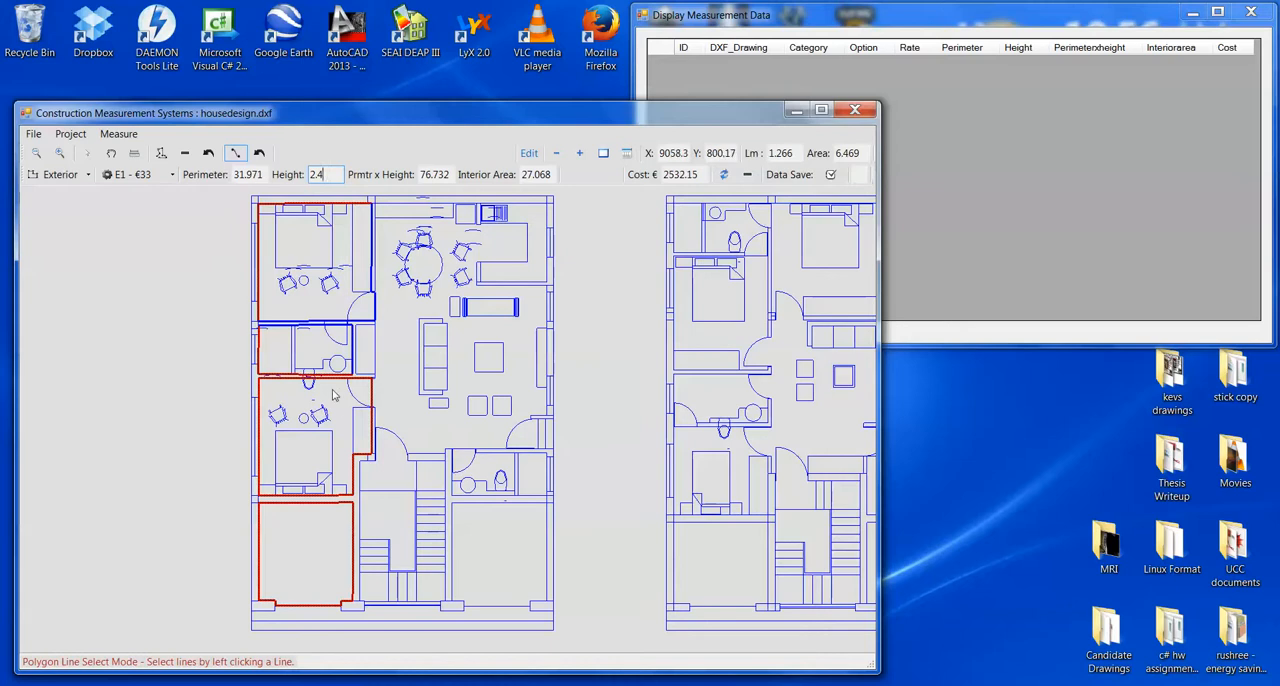
left_click(308, 378)
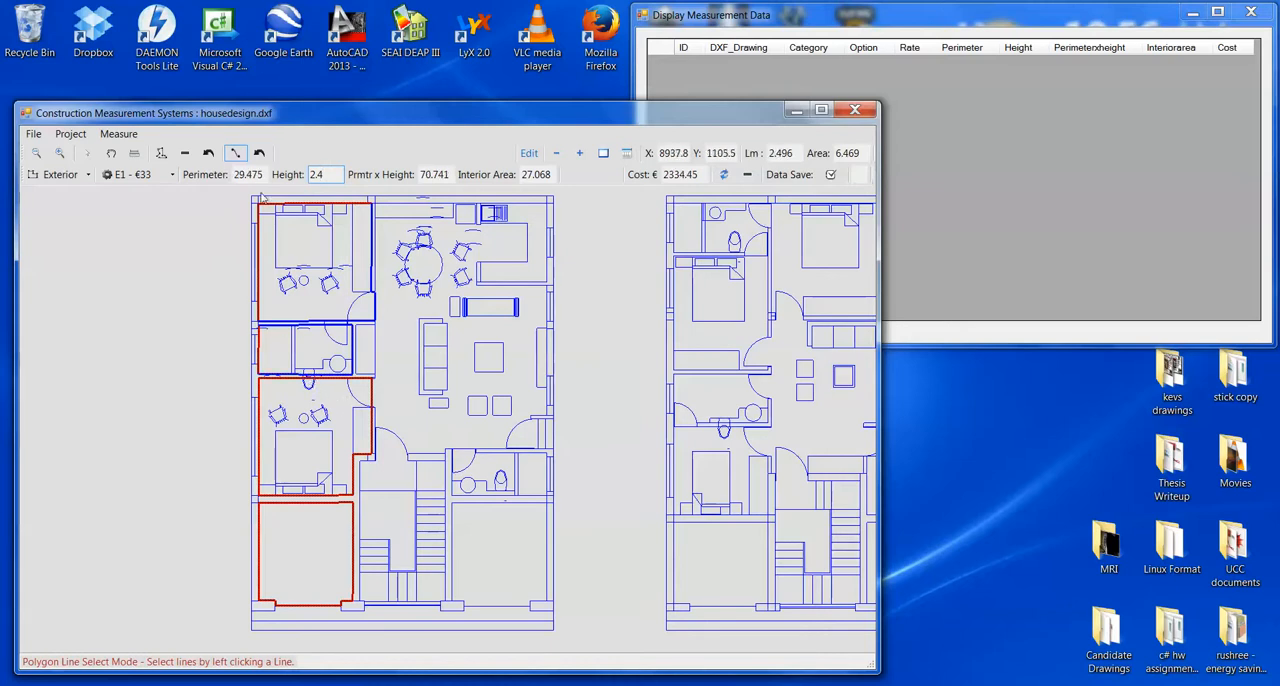
- Exclude the interior partition lines of the second bedroom and the lower-left room, and save the exterior wall measurement data
left_click(374, 402)
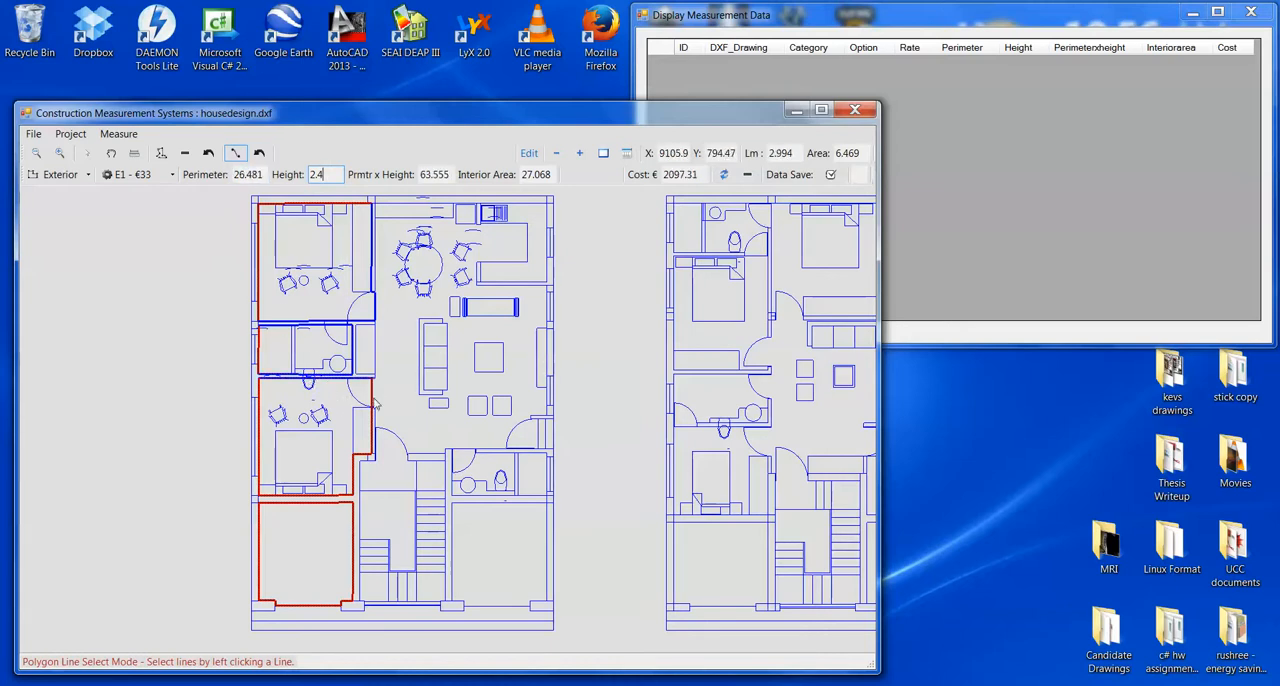
left_click(368, 460)
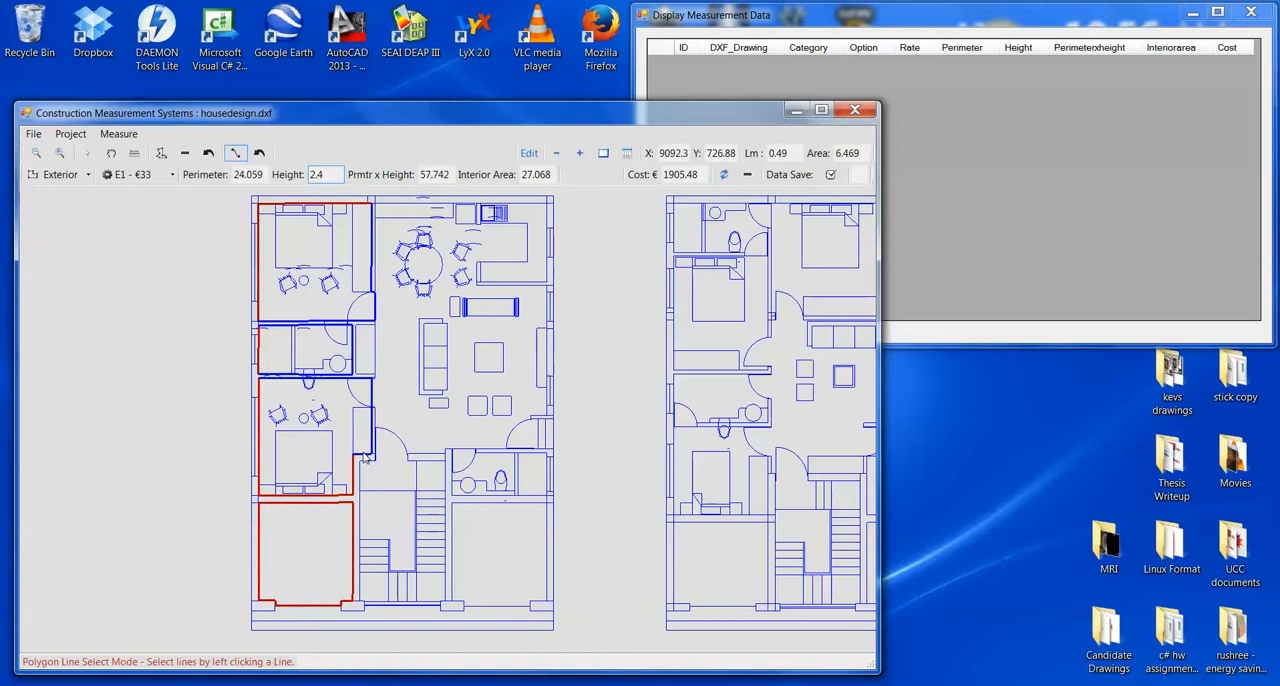
left_click(354, 492)
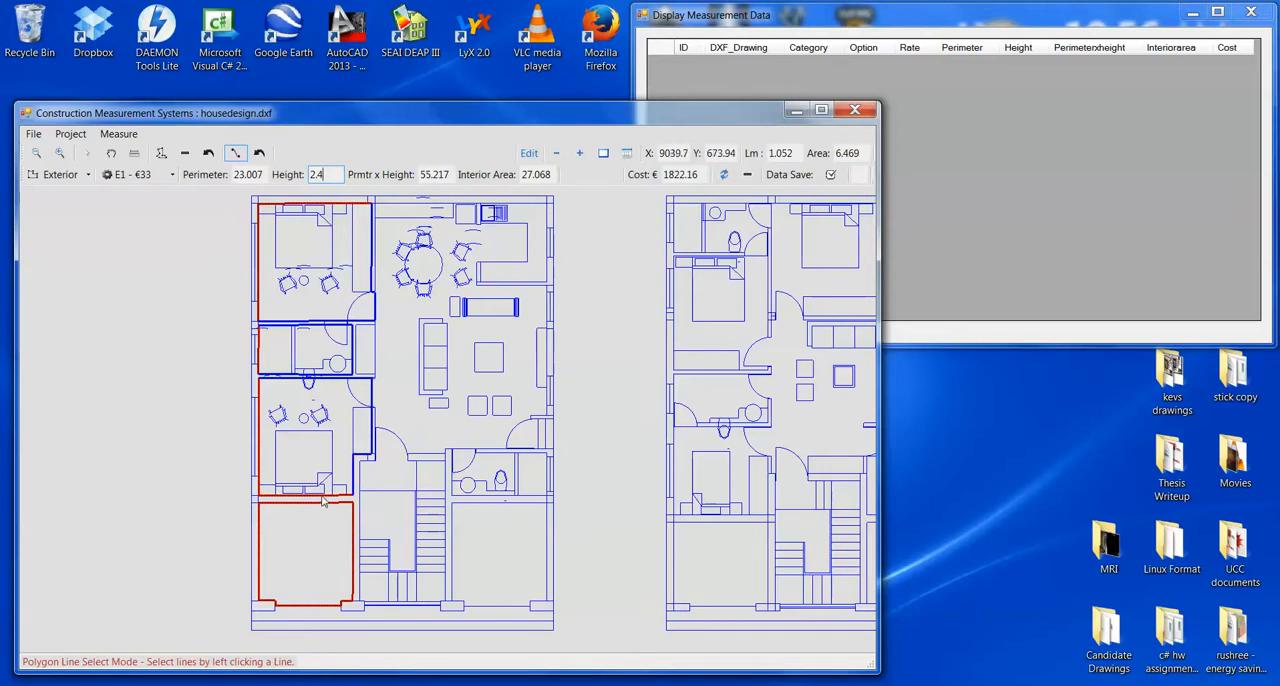
left_click(323, 496)
left_click(326, 503)
left_click(353, 543)
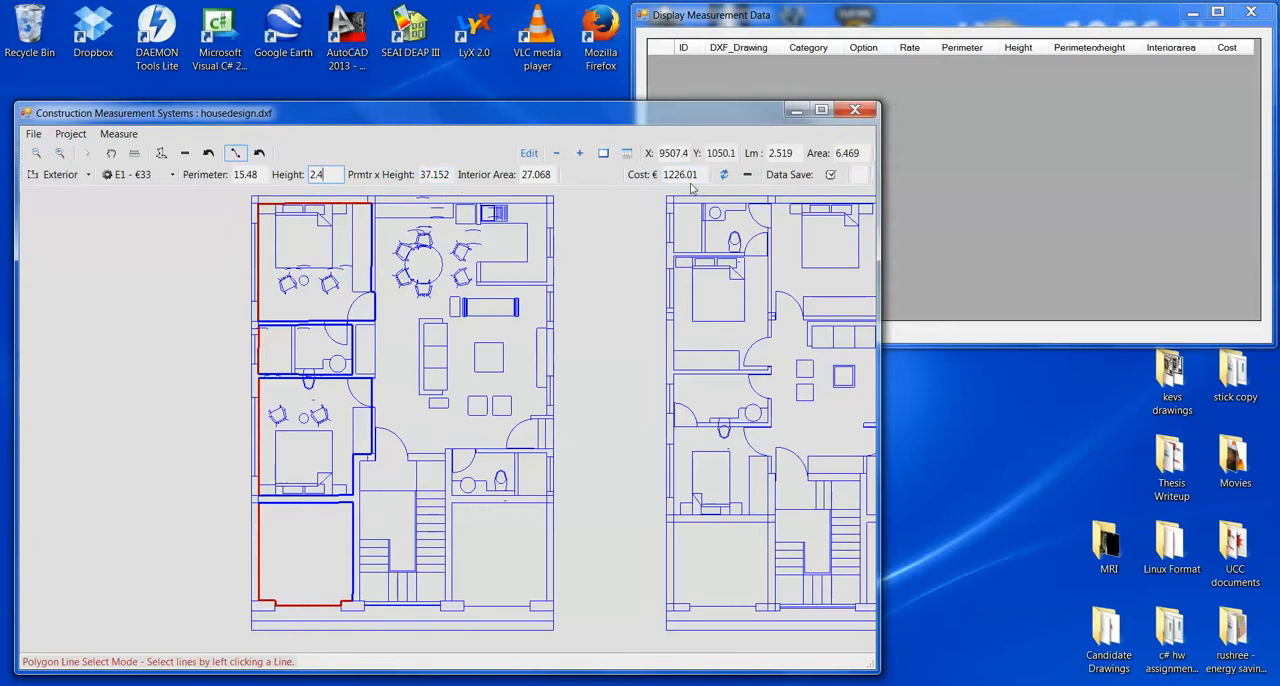
left_click(830, 175)
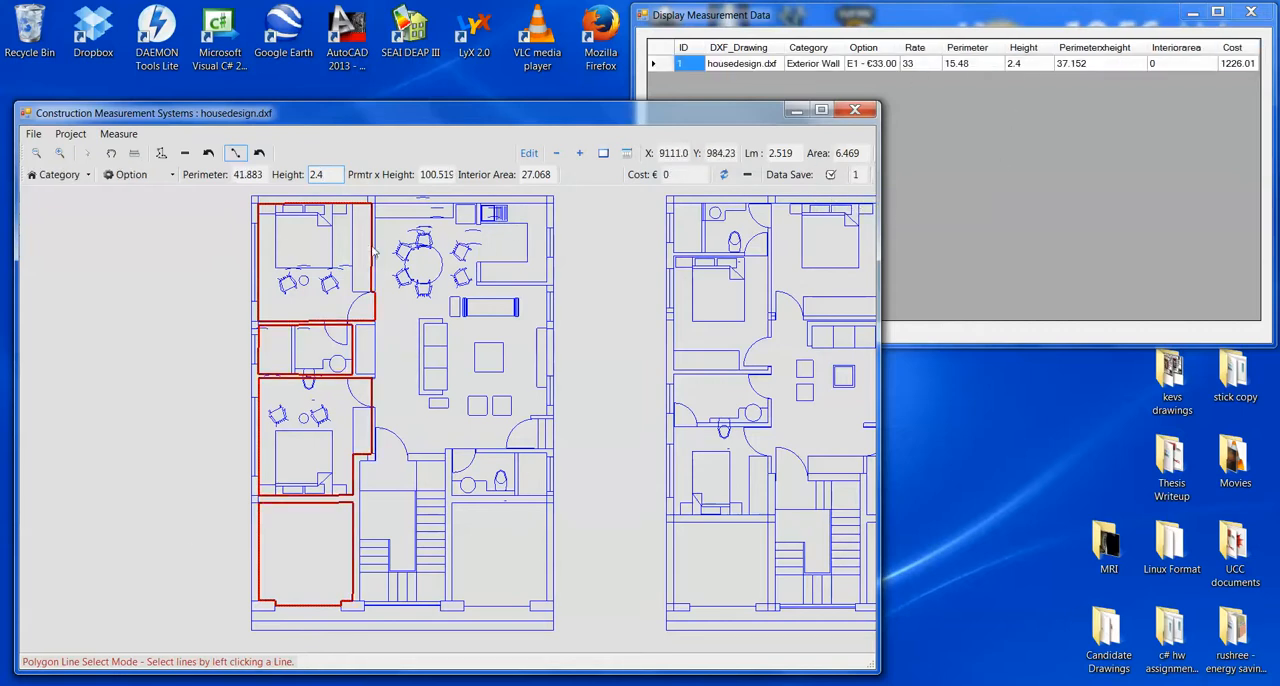
- Set the measurement category to Interior Wall and apply the I6 - €25.50 option
left_click(62, 176)
left_click(76, 210)
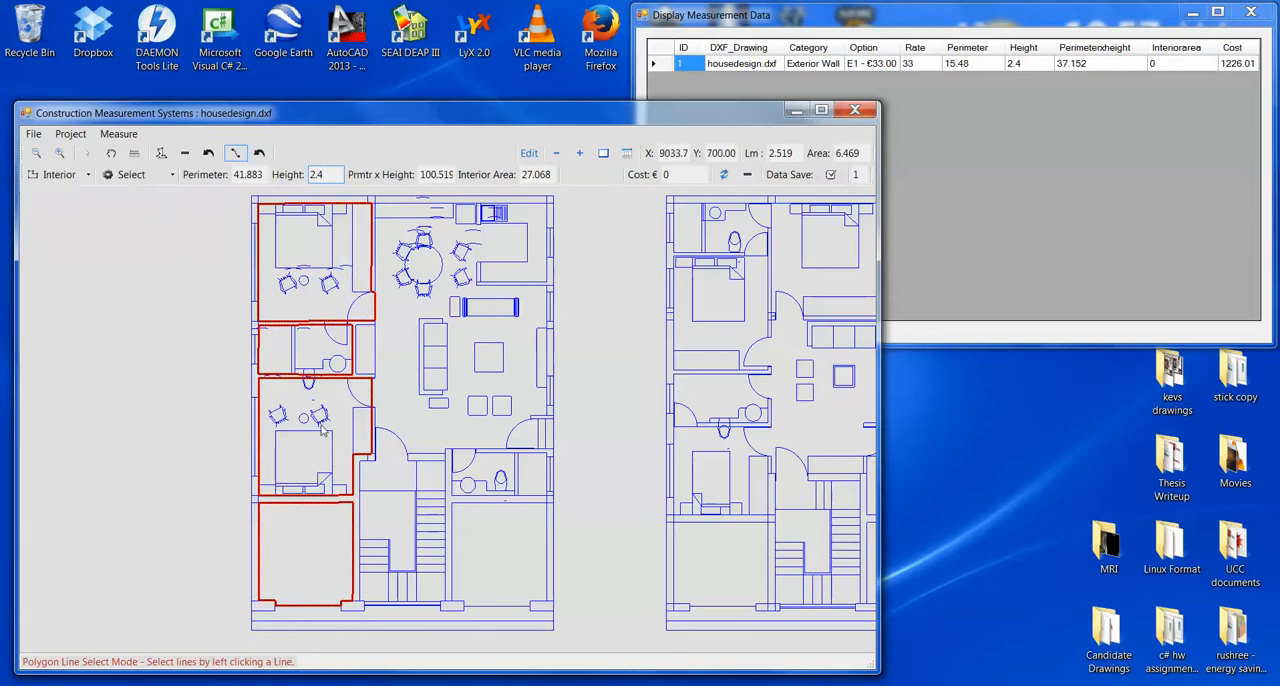
left_click(130, 175)
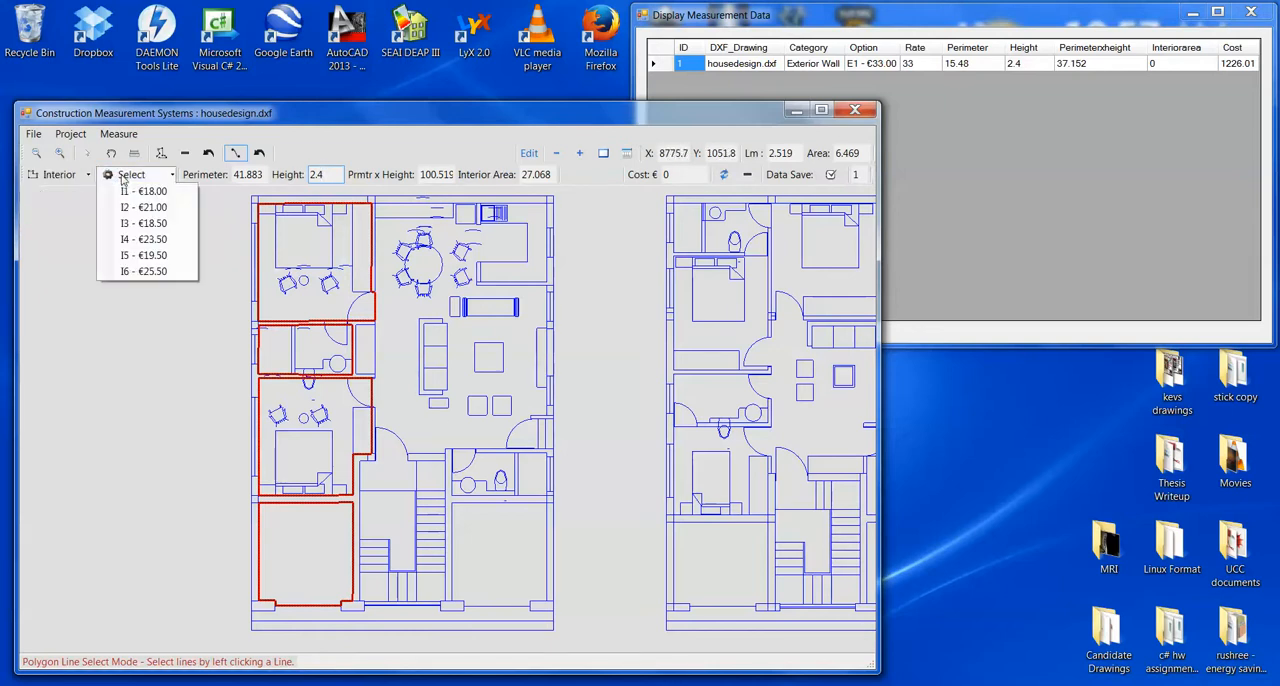
left_click(160, 271)
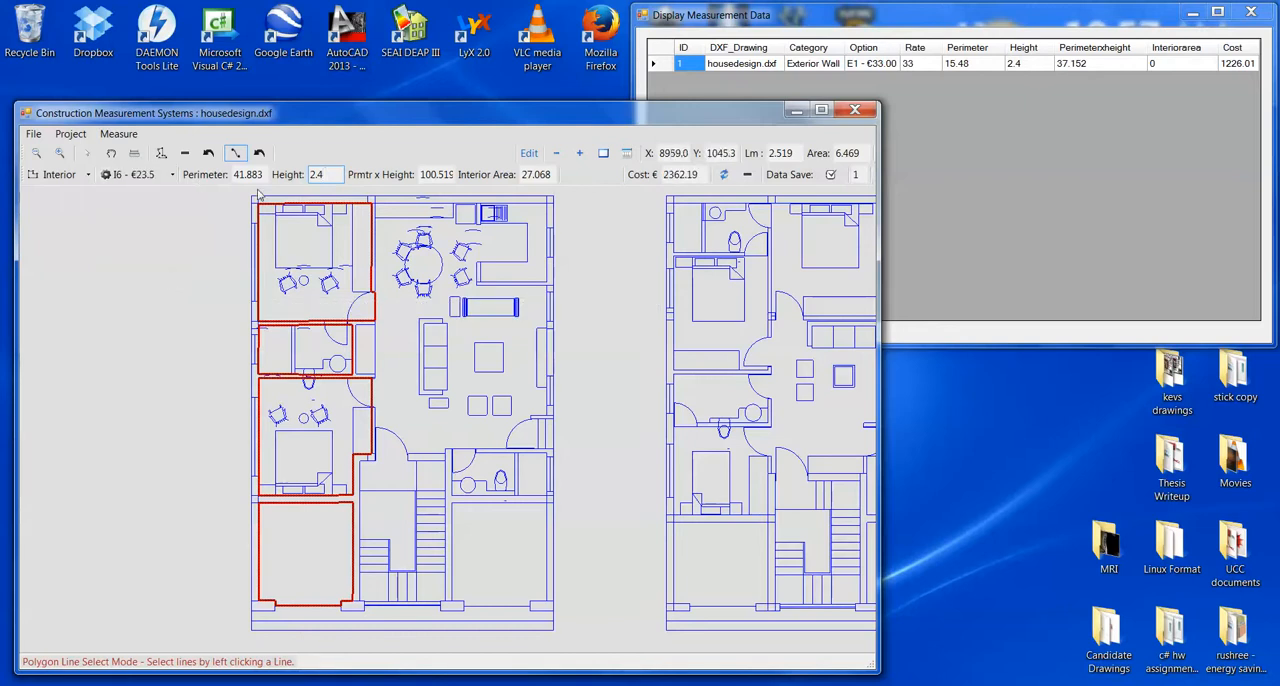
- Exclude the upper bedroom's top wall and the outer left wall lines of all four traced rooms from the interior wall measurement
left_click(316, 206)
left_click(259, 295)
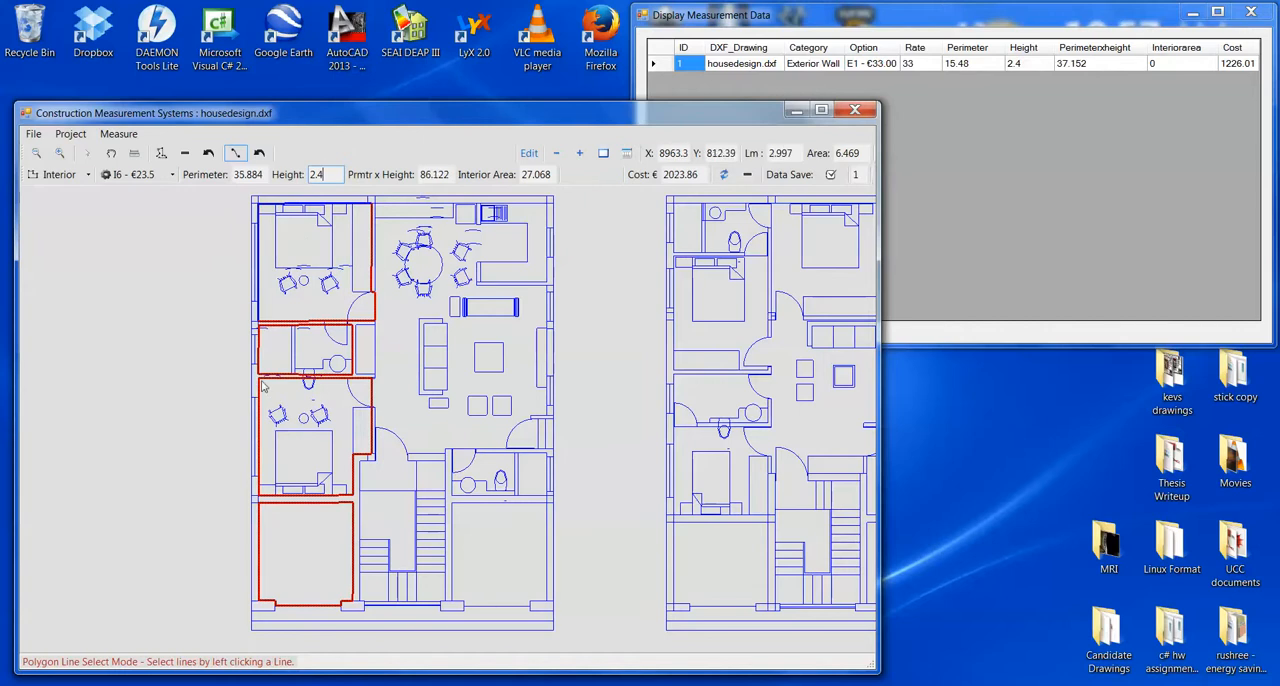
left_click(259, 355)
left_click(259, 404)
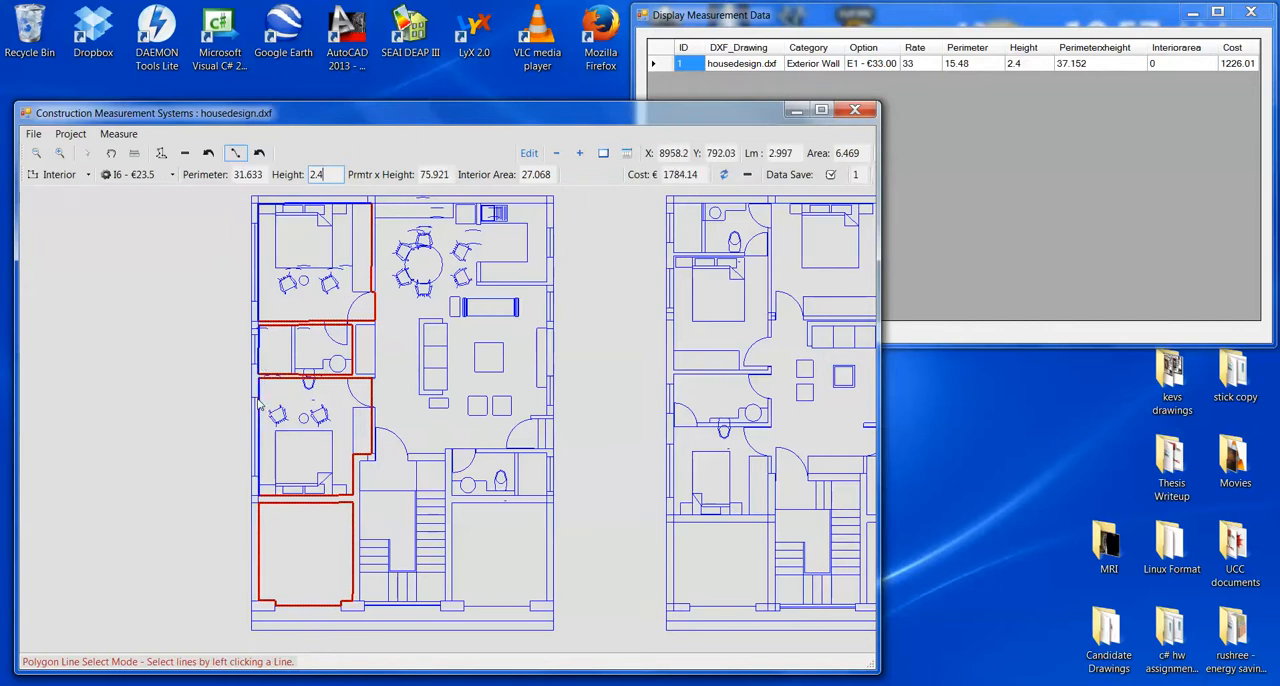
left_click(260, 560)
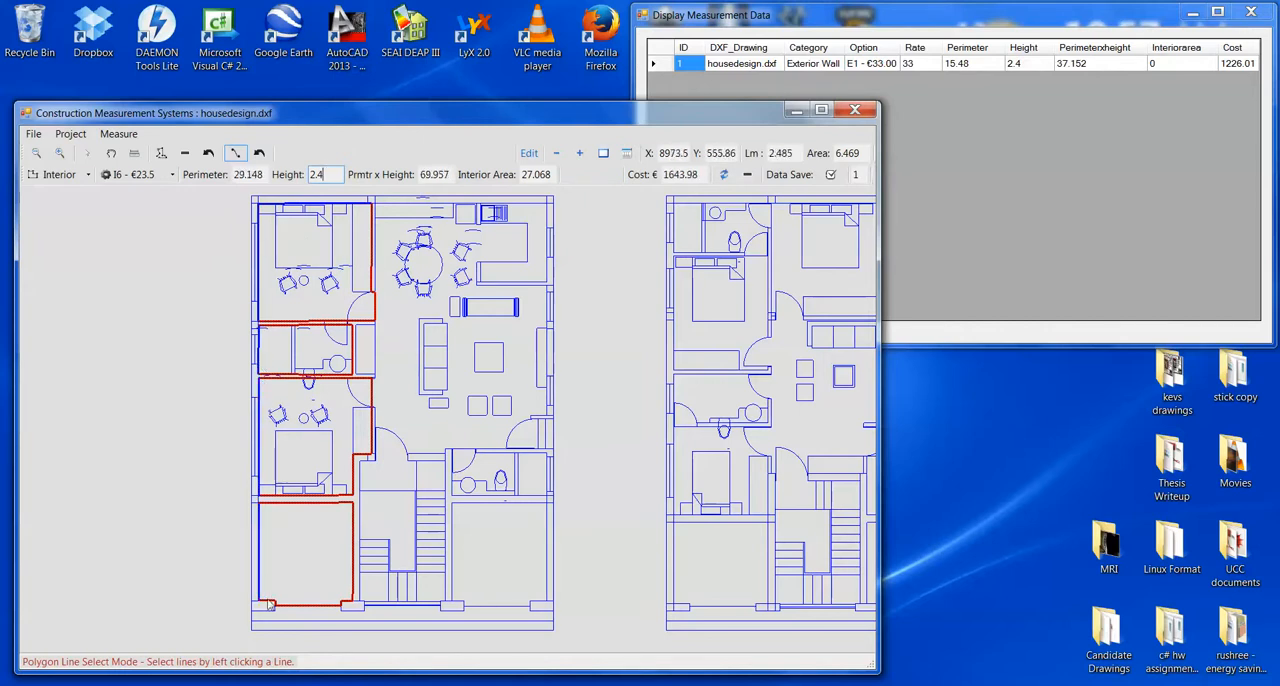
- Exclude the lower-left room's remaining bottom wall lines around the piers, and save the interior wall measurement data
scroll(275, 615, "up", 1)
scroll(276, 615, "up", 3)
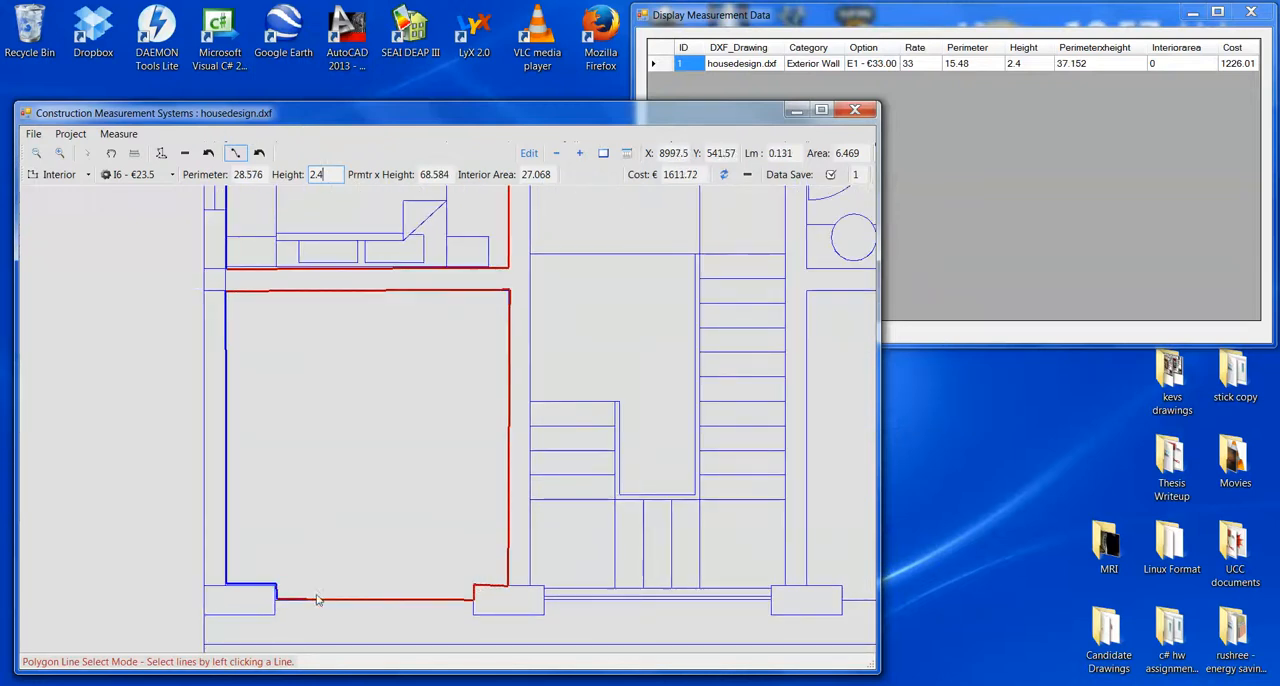
left_click(322, 600)
left_click(475, 592)
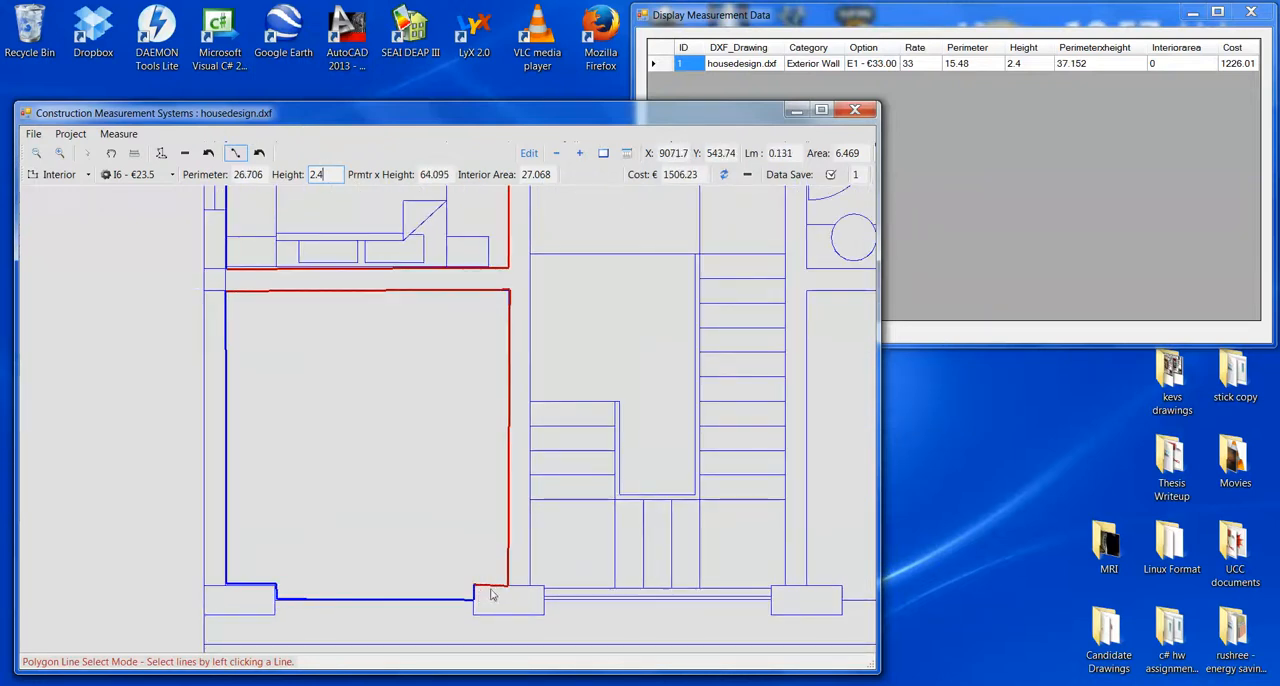
left_click(495, 586)
scroll(432, 471, "down", 1)
scroll(432, 471, "down", 4)
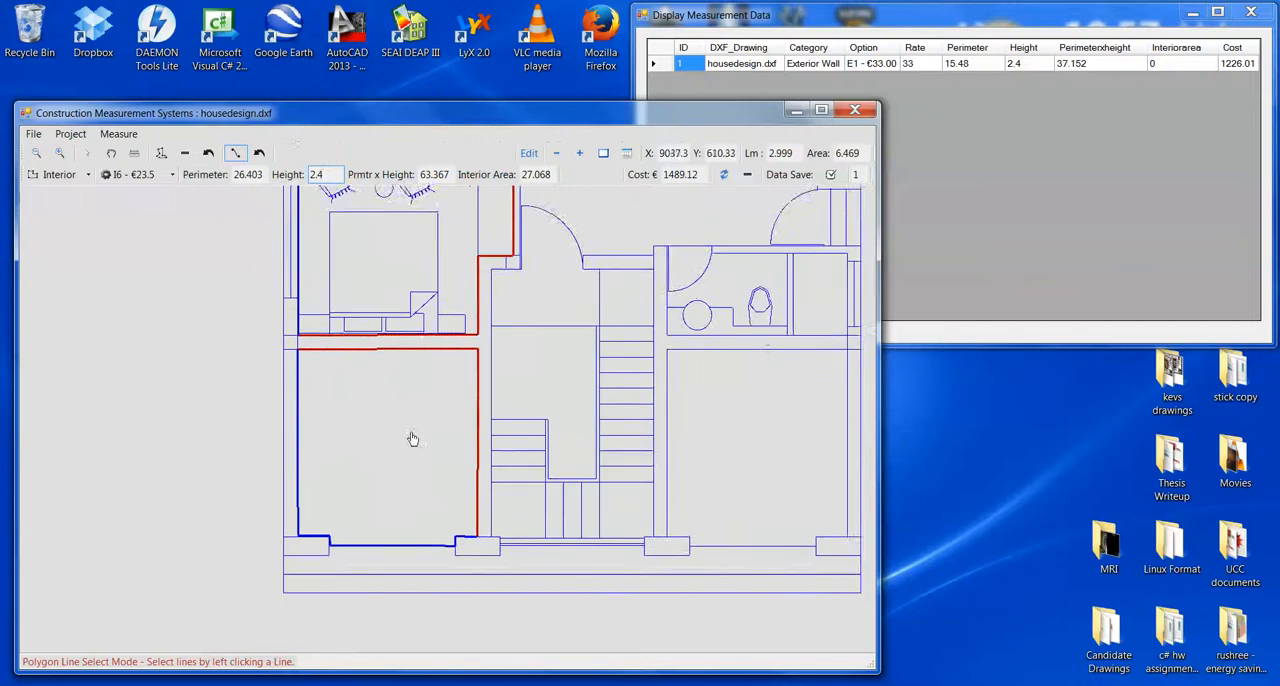
scroll(372, 410, "up", 4)
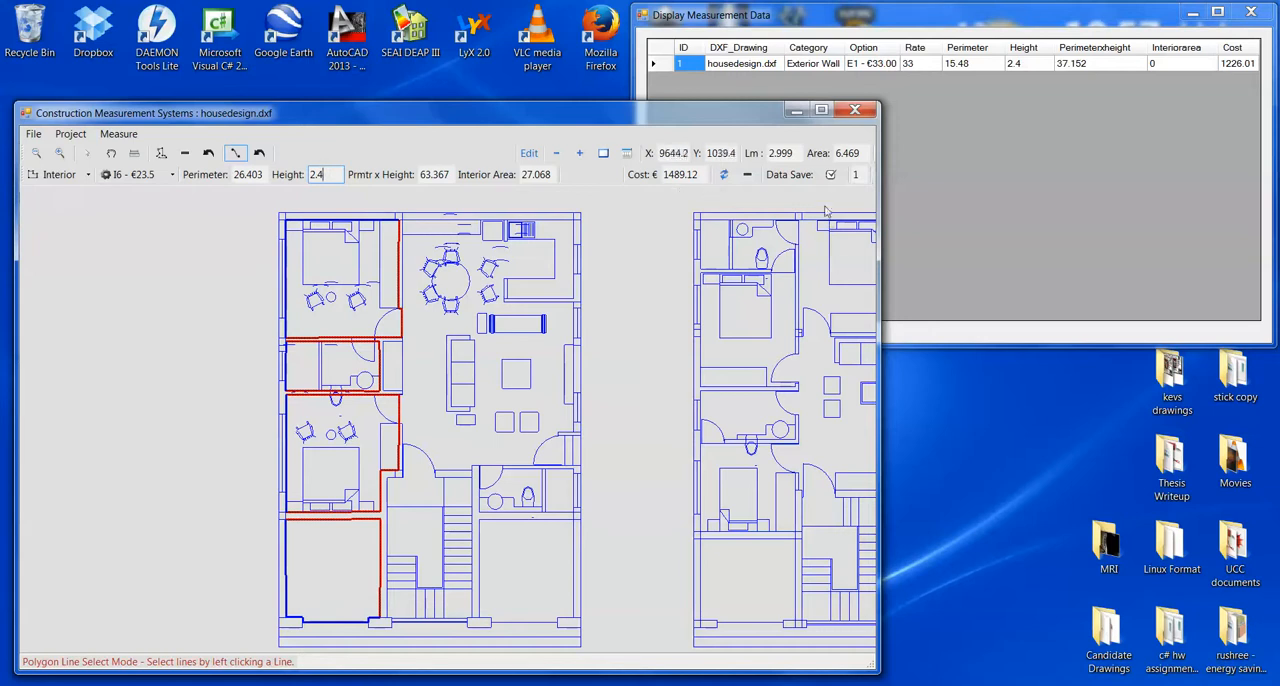
left_click(830, 176)
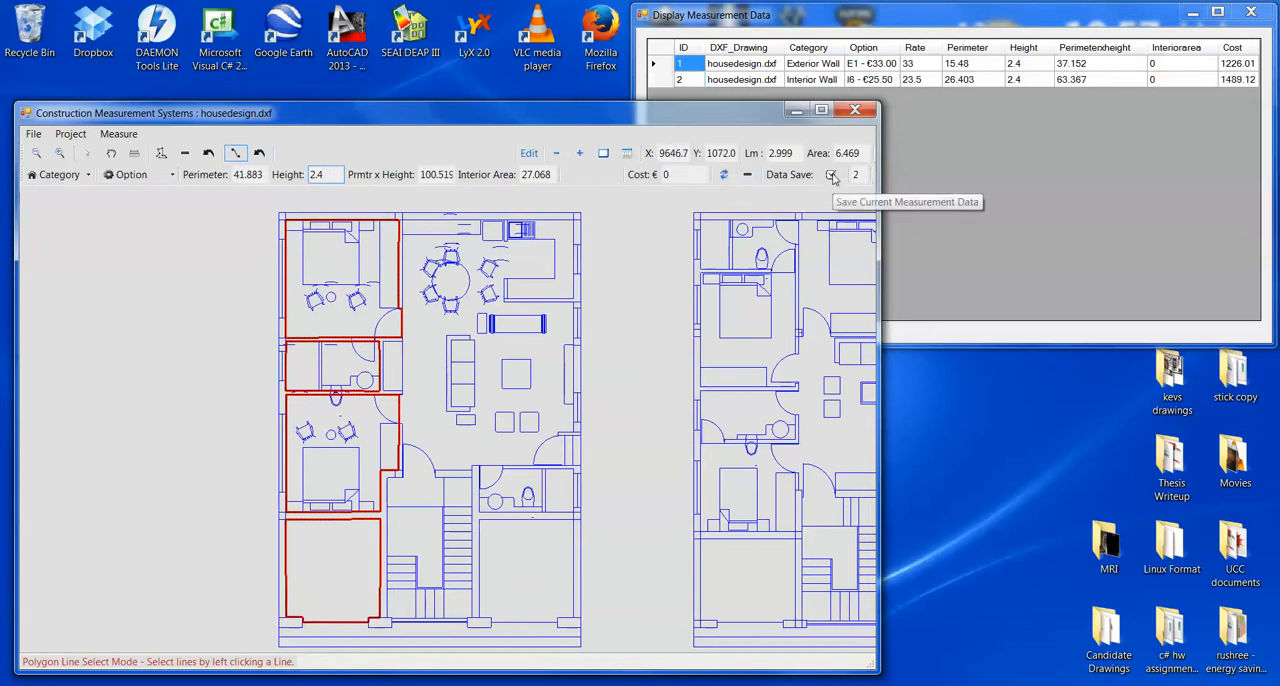
- Set the measurement category to Ceilings with the C5 - €33.00 option and save the ceiling measurement data
left_click(68, 174)
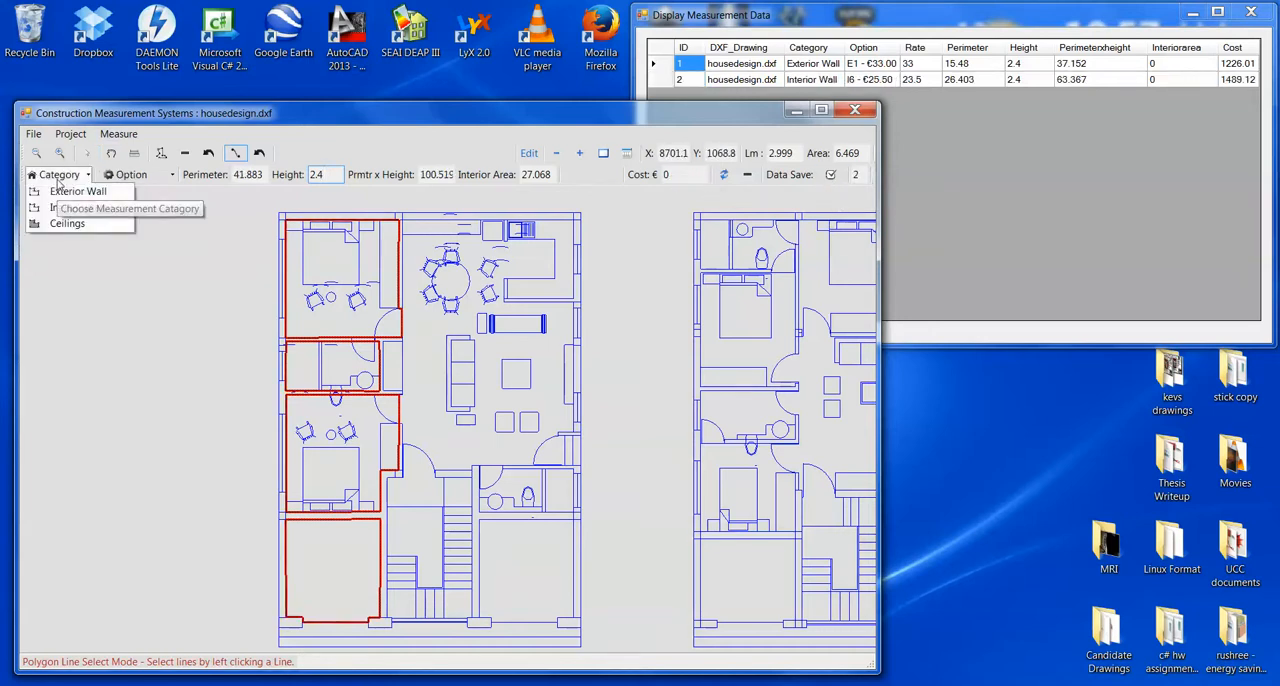
left_click(78, 224)
left_click(140, 176)
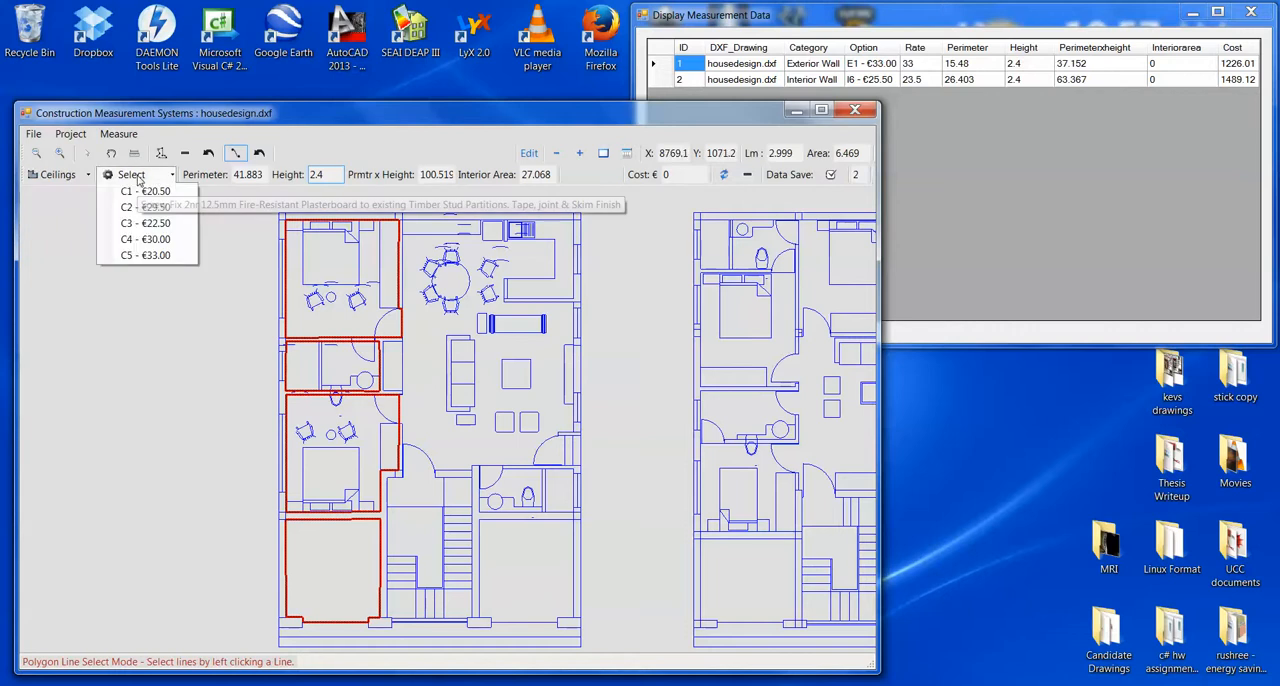
left_click(150, 255)
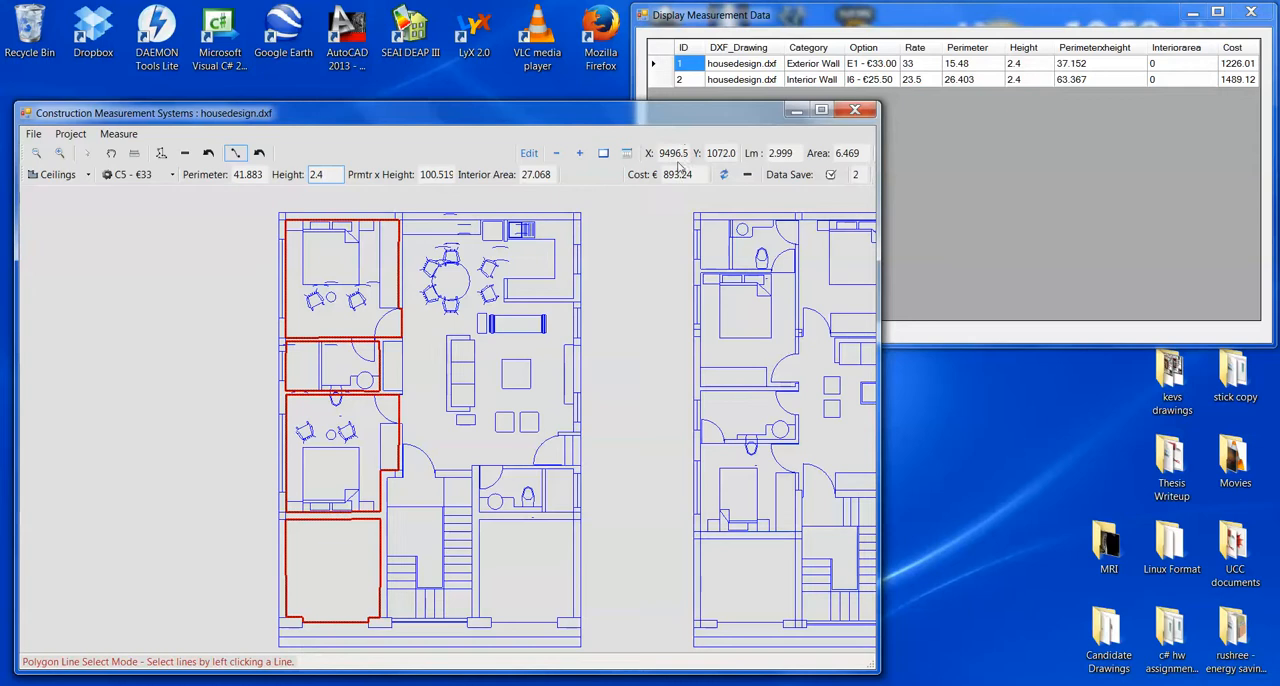
left_click(831, 175)
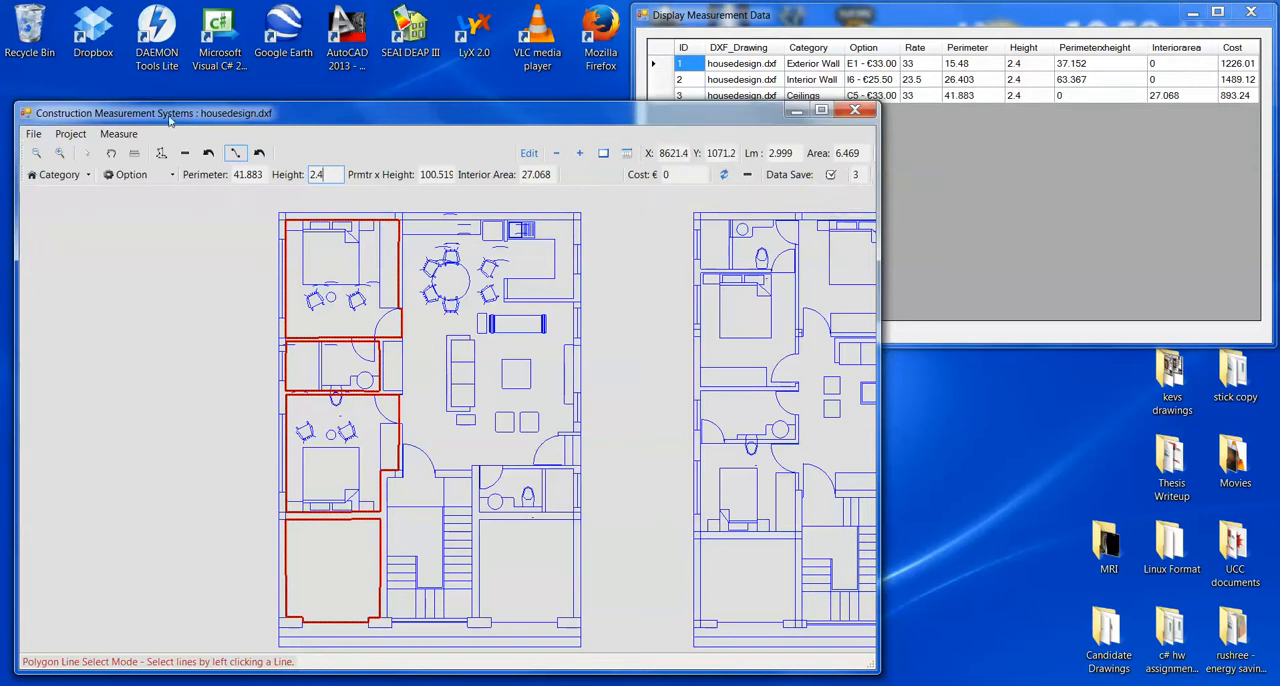
- Save the measurements to the Desktop as a measurement file named "housedesign measurement"
left_click_drag(172, 117, 167, 123)
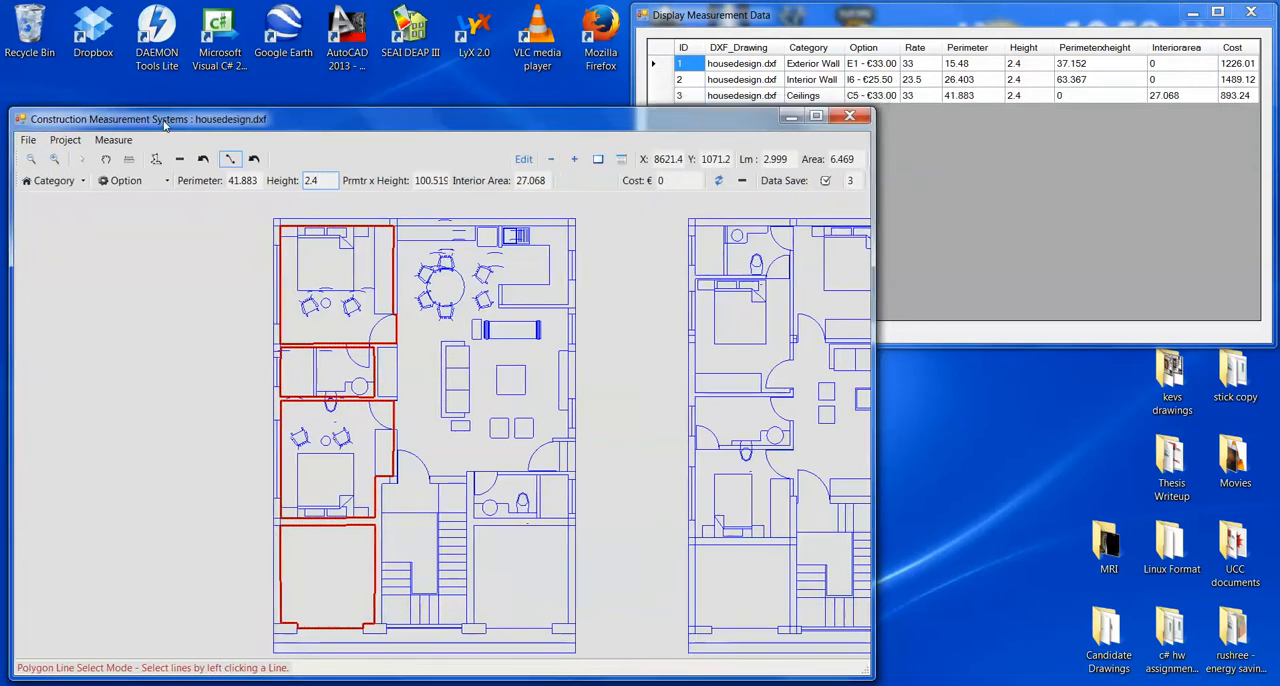
left_click(28, 141)
left_click(58, 210)
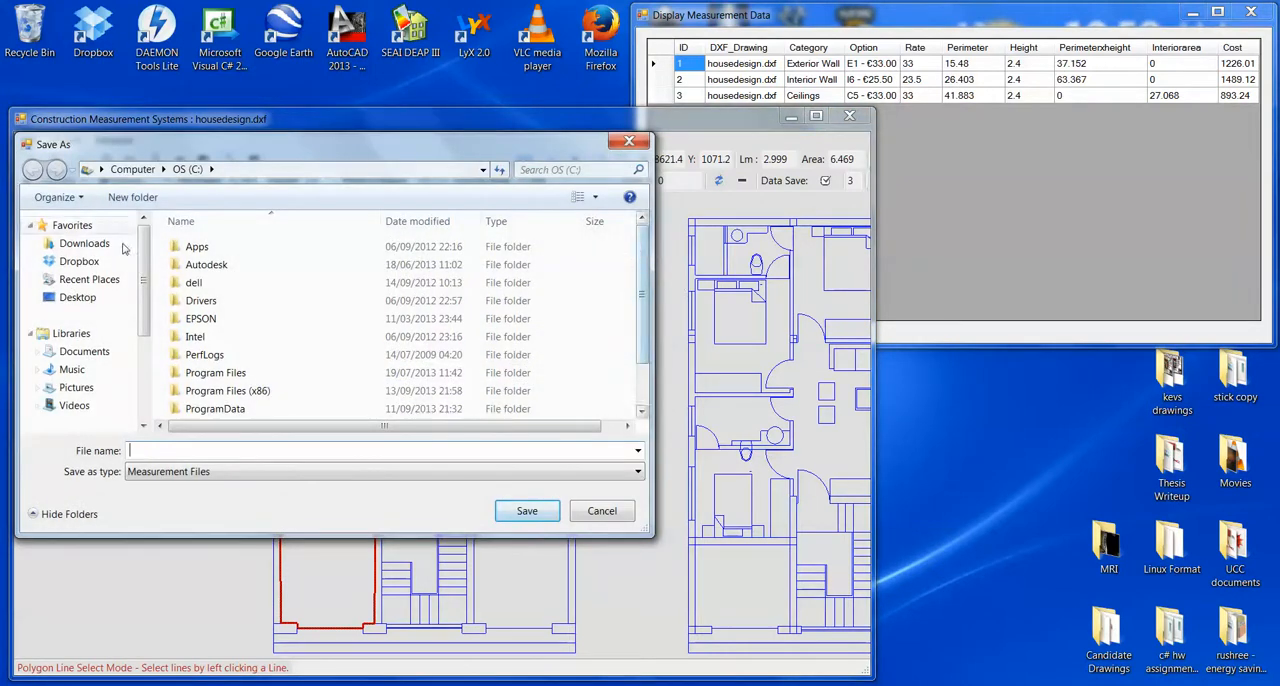
left_click(77, 297)
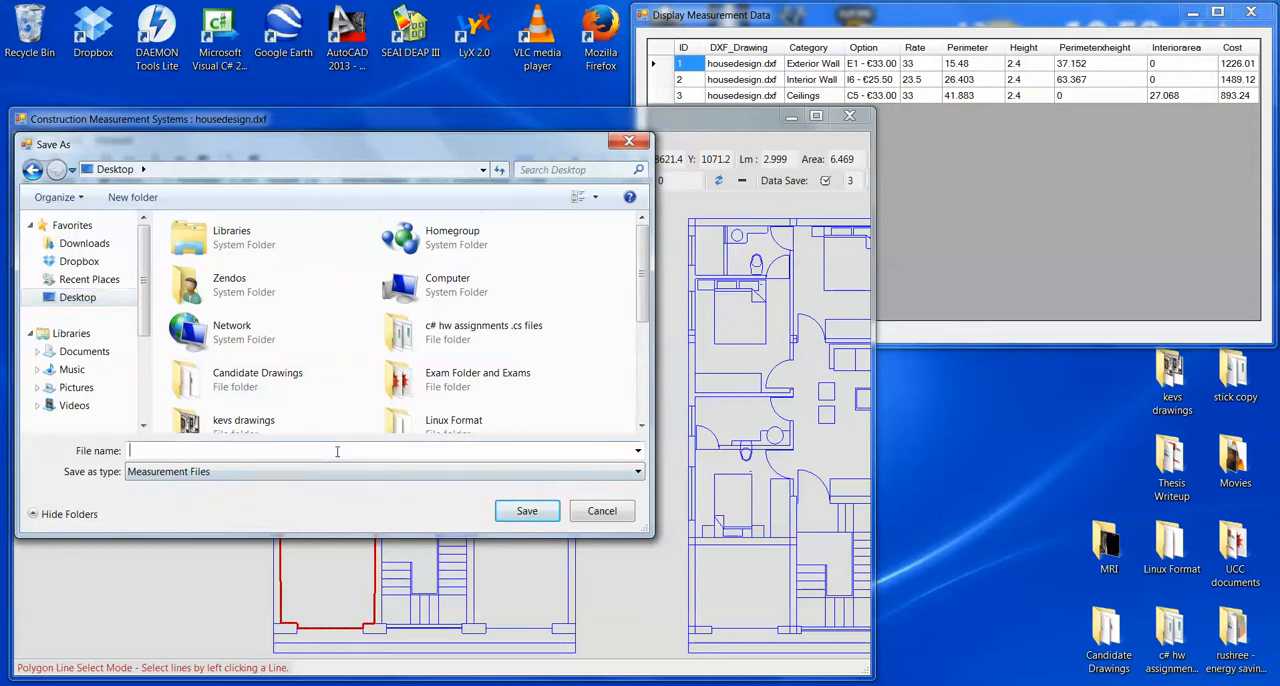
type("housedesign measurements 1")
key("Return")
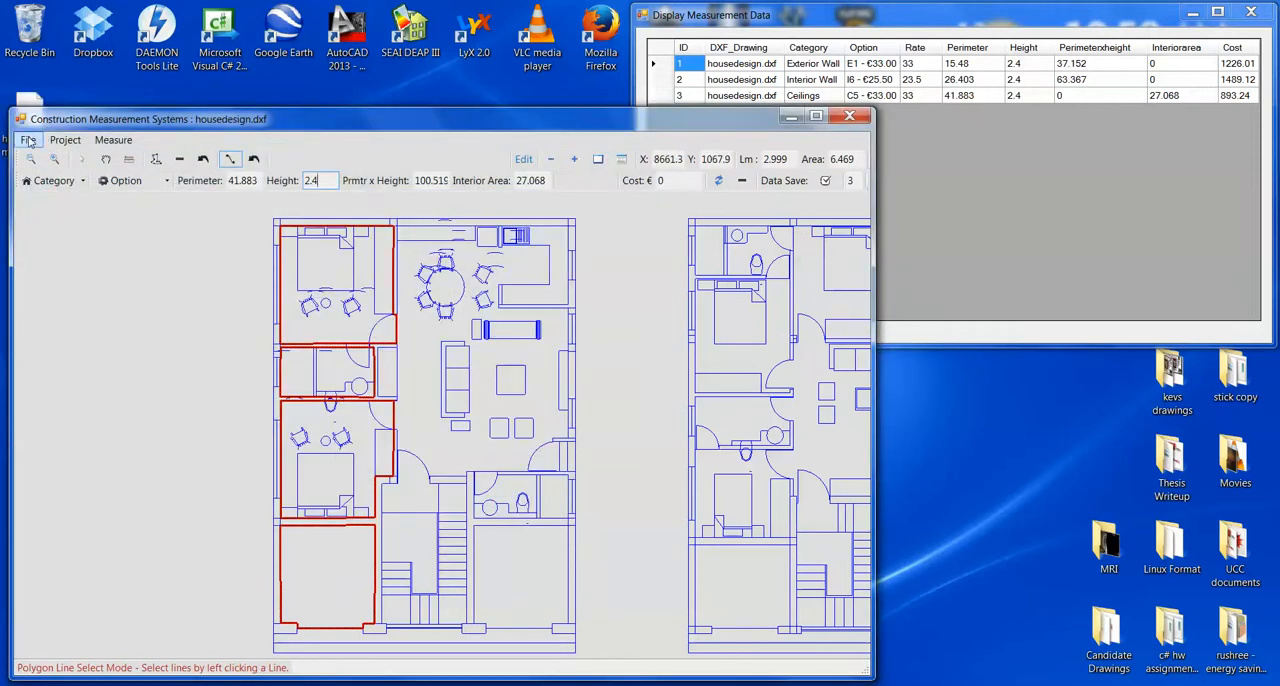
- Close the current drawing and move the application window clear of the saved measurement file on the desktop
left_click(113, 140)
mouse_move(28, 140)
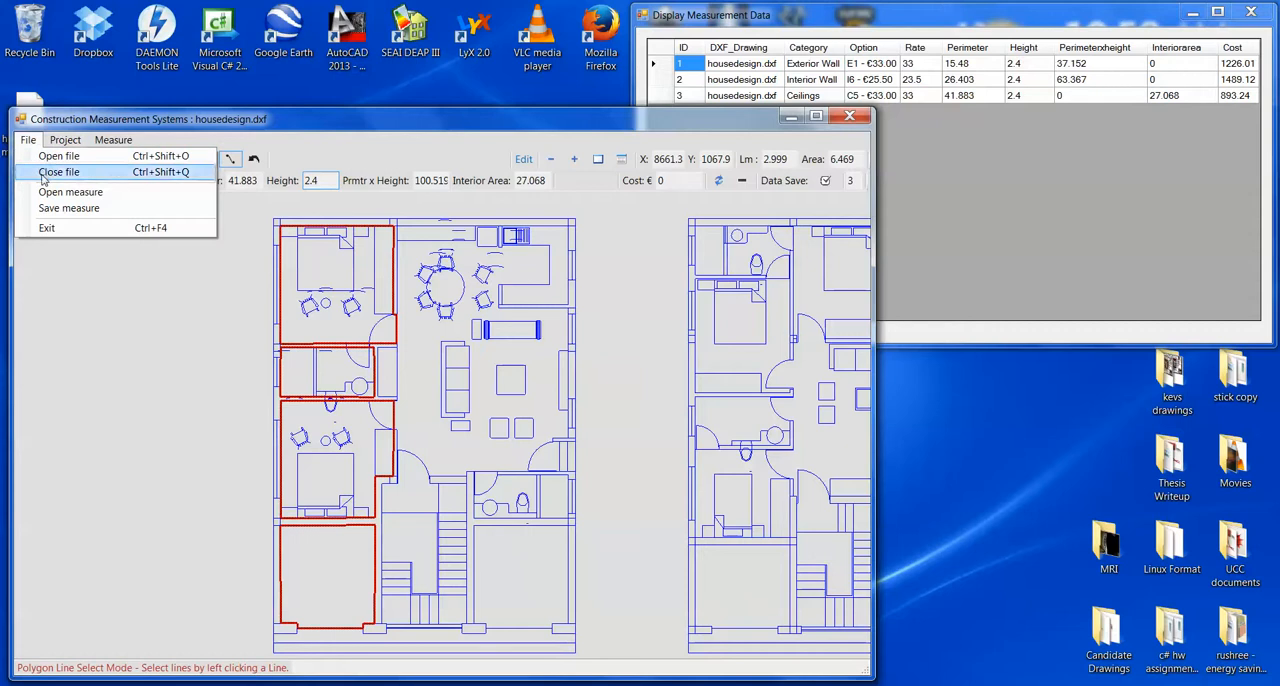
left_click(45, 171)
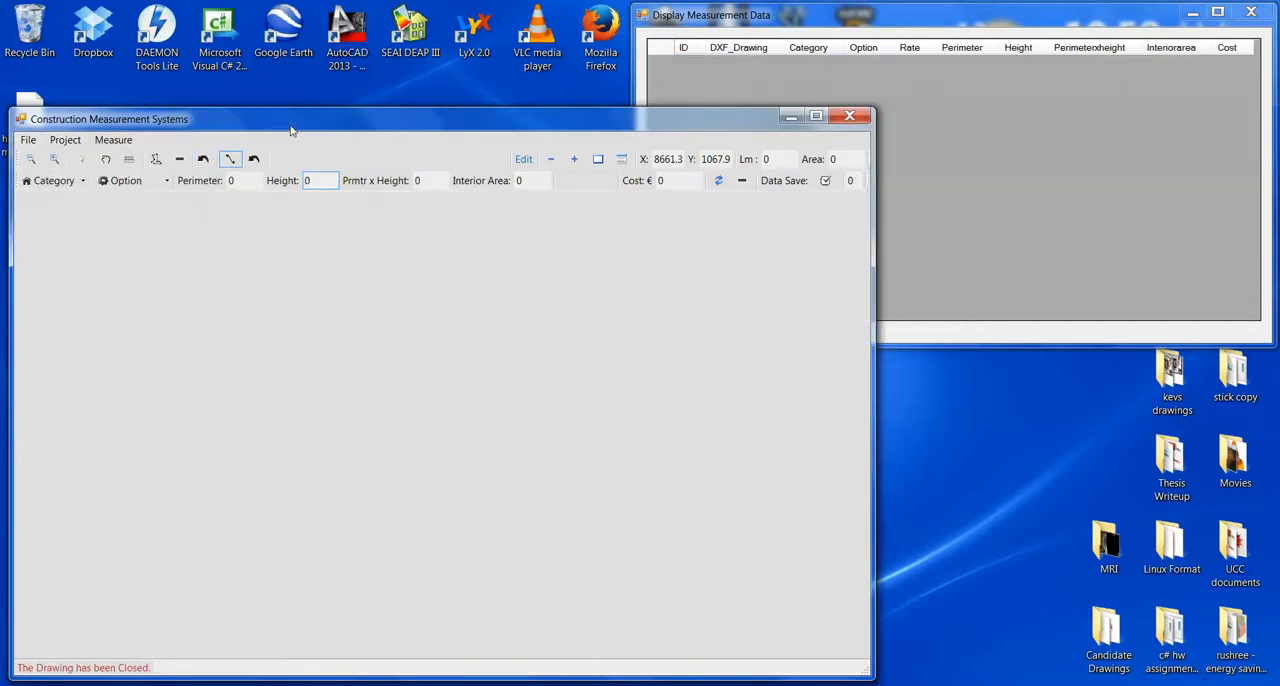
left_click_drag(291, 130, 357, 131)
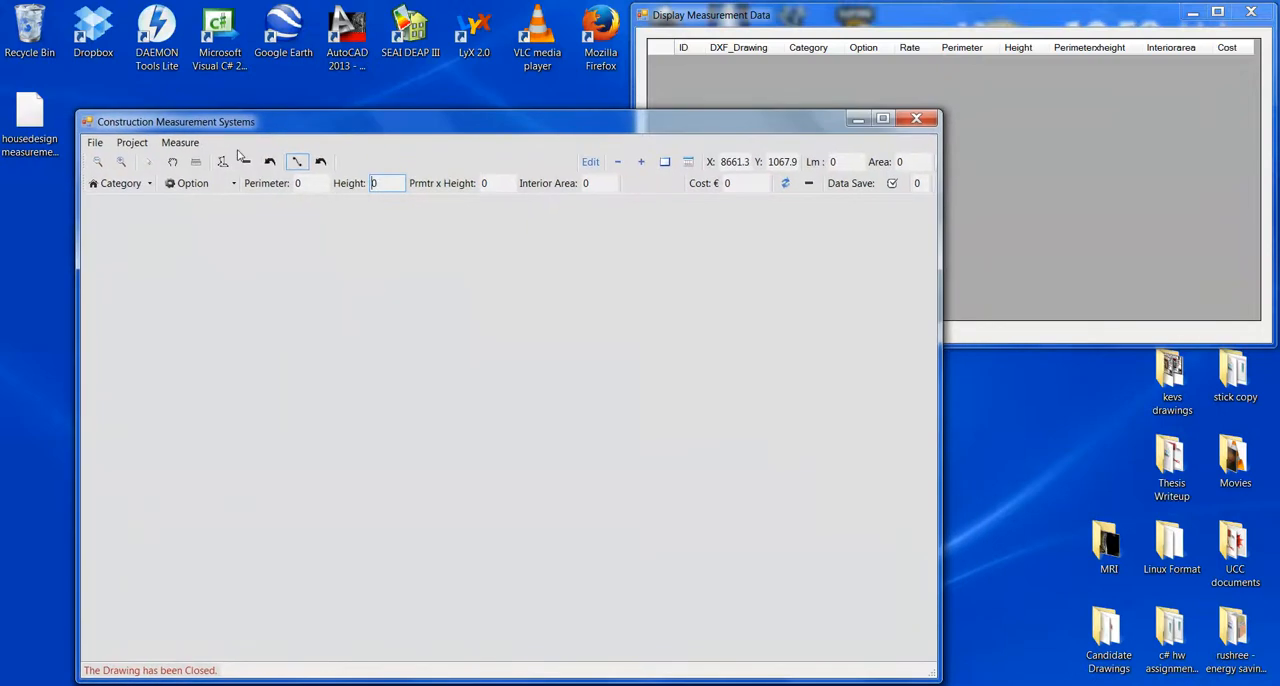
- Reopen the housedesign.dxf drawing
left_click(96, 142)
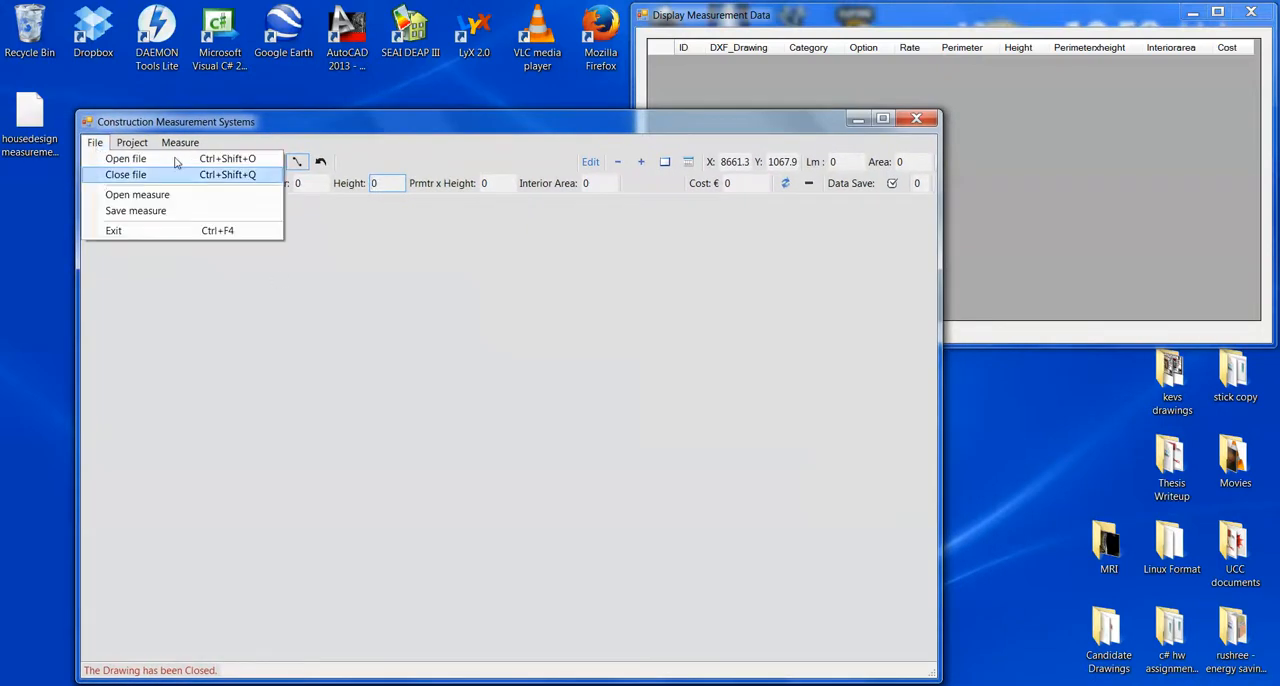
left_click(118, 158)
double_click(346, 411)
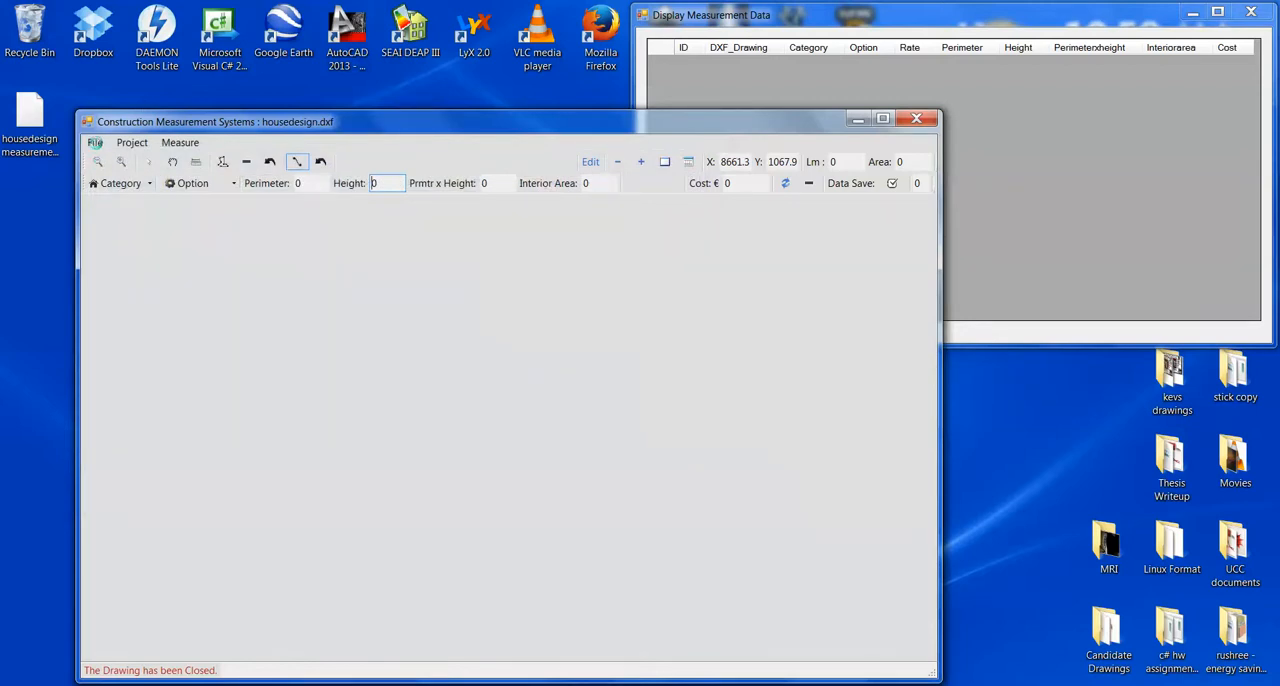
- Load the saved measurement file housedesign measurements 1.mnt from the Desktop into the reopened drawing
left_click(95, 143)
left_click(137, 195)
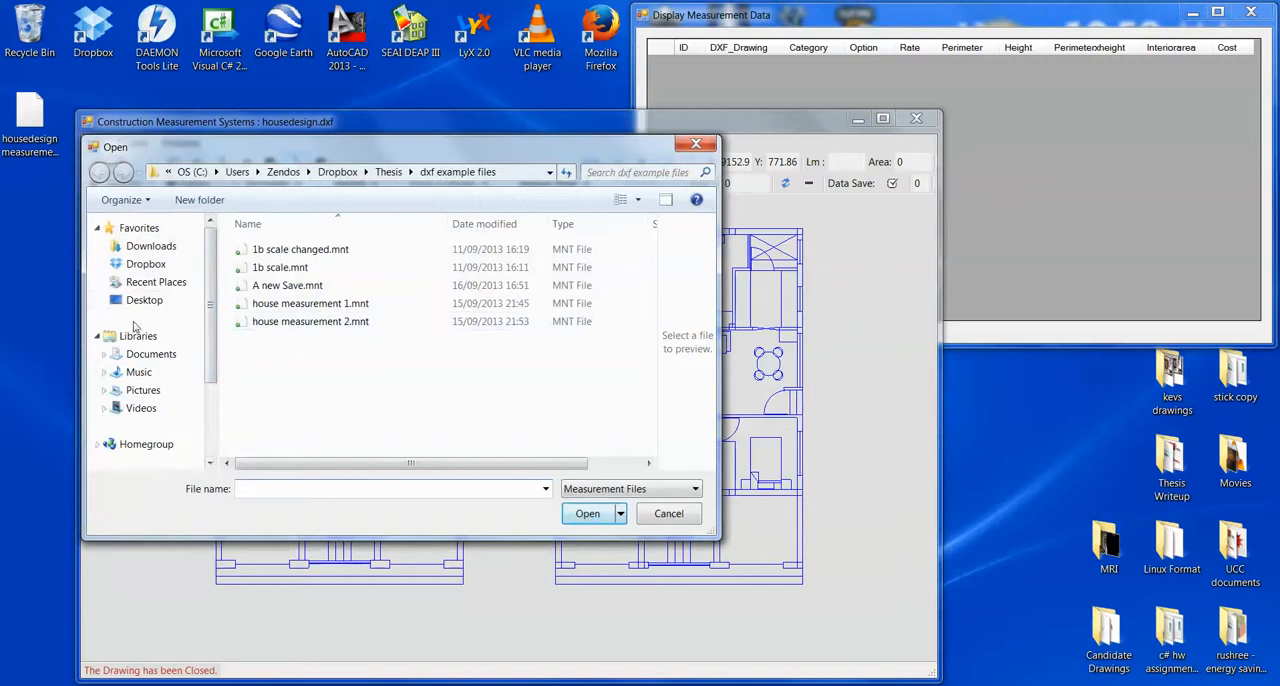
left_click(144, 300)
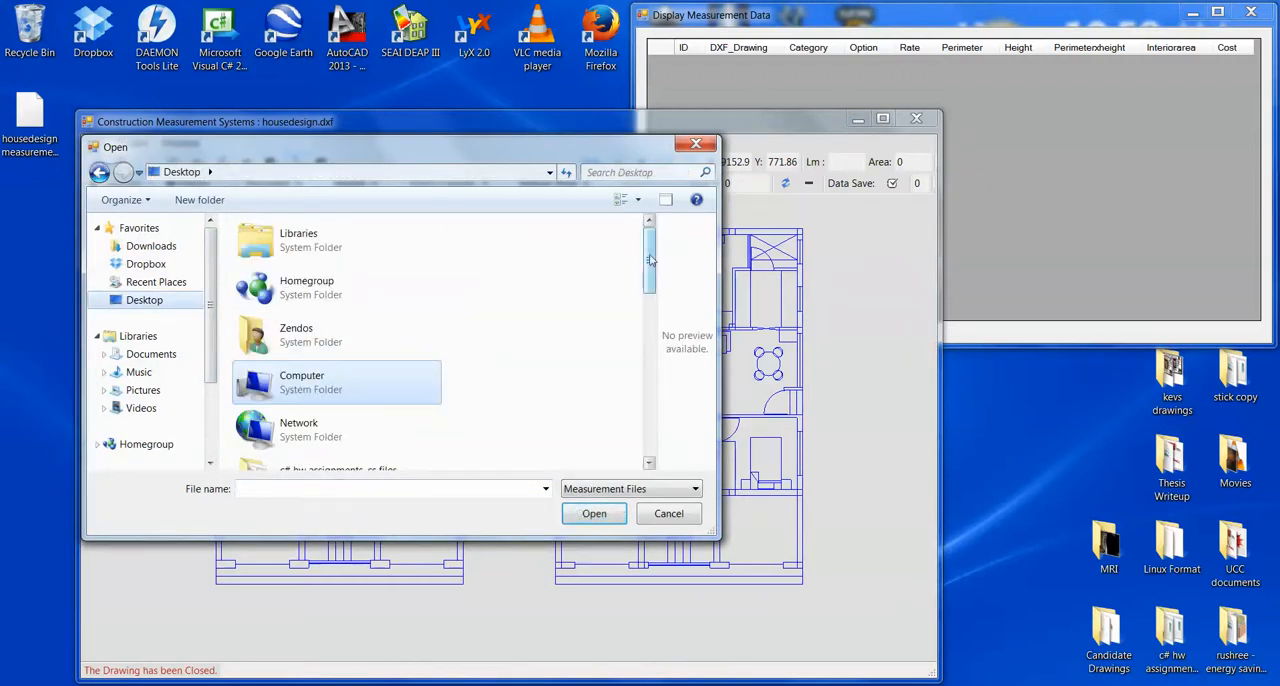
left_click_drag(650, 260, 651, 423)
double_click(318, 447)
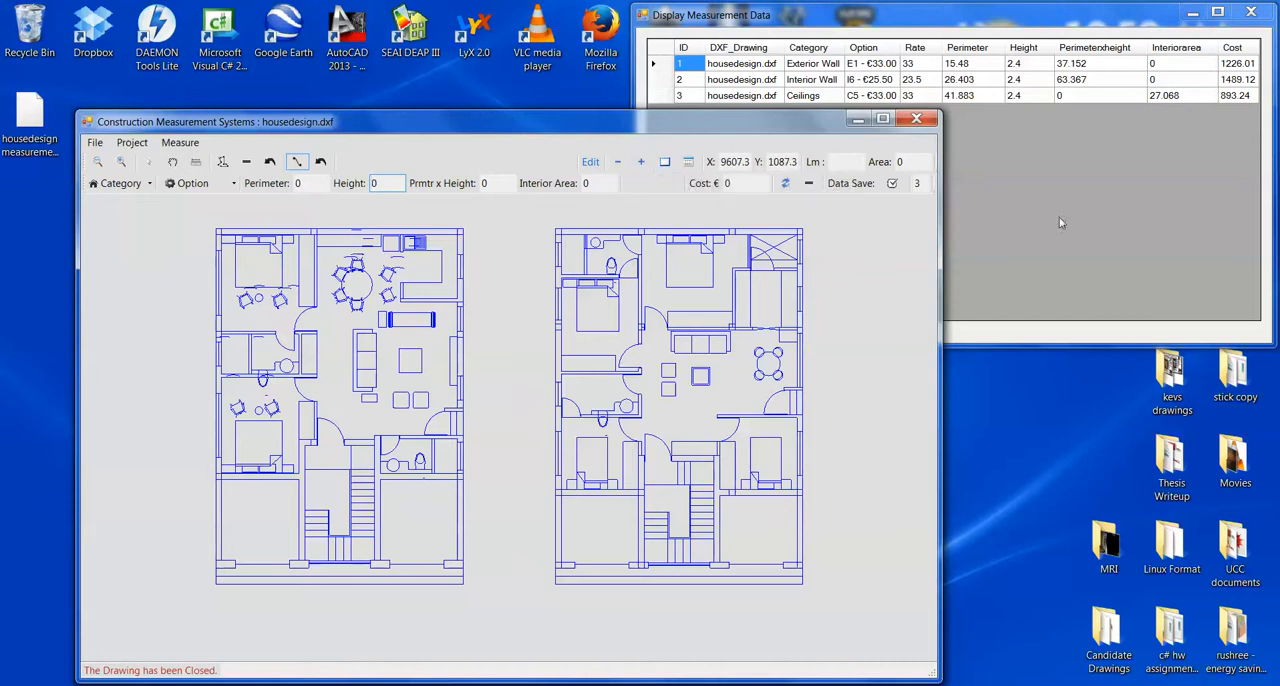
- Display the loaded measurements on the plan and go through the exterior wall, interior wall and ceiling groups
left_click_drag(643, 121, 589, 120)
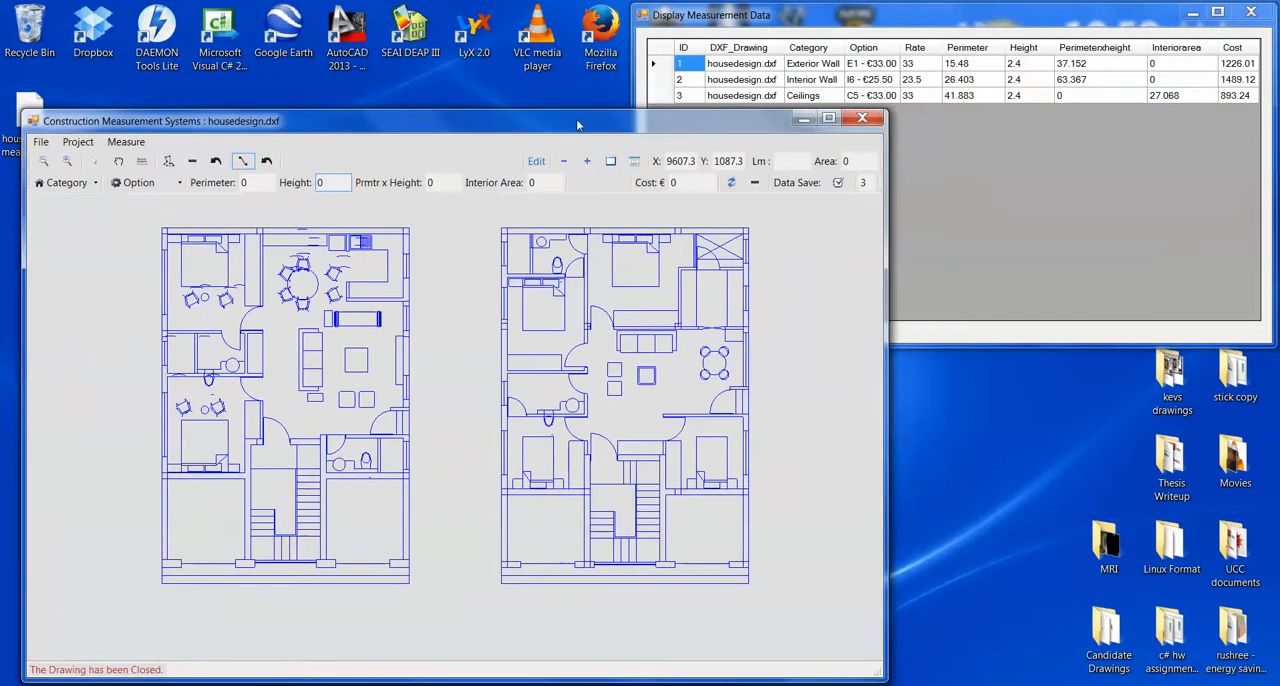
left_click(610, 161)
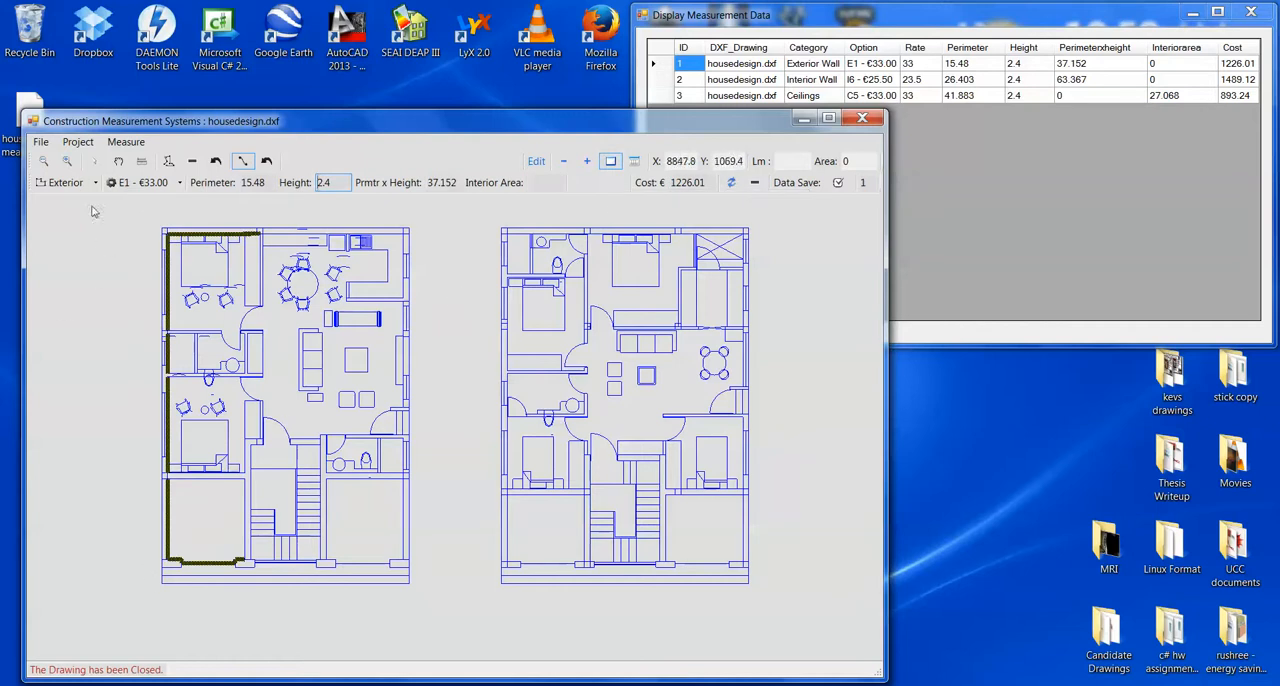
mouse_move(155, 193)
left_click(587, 162)
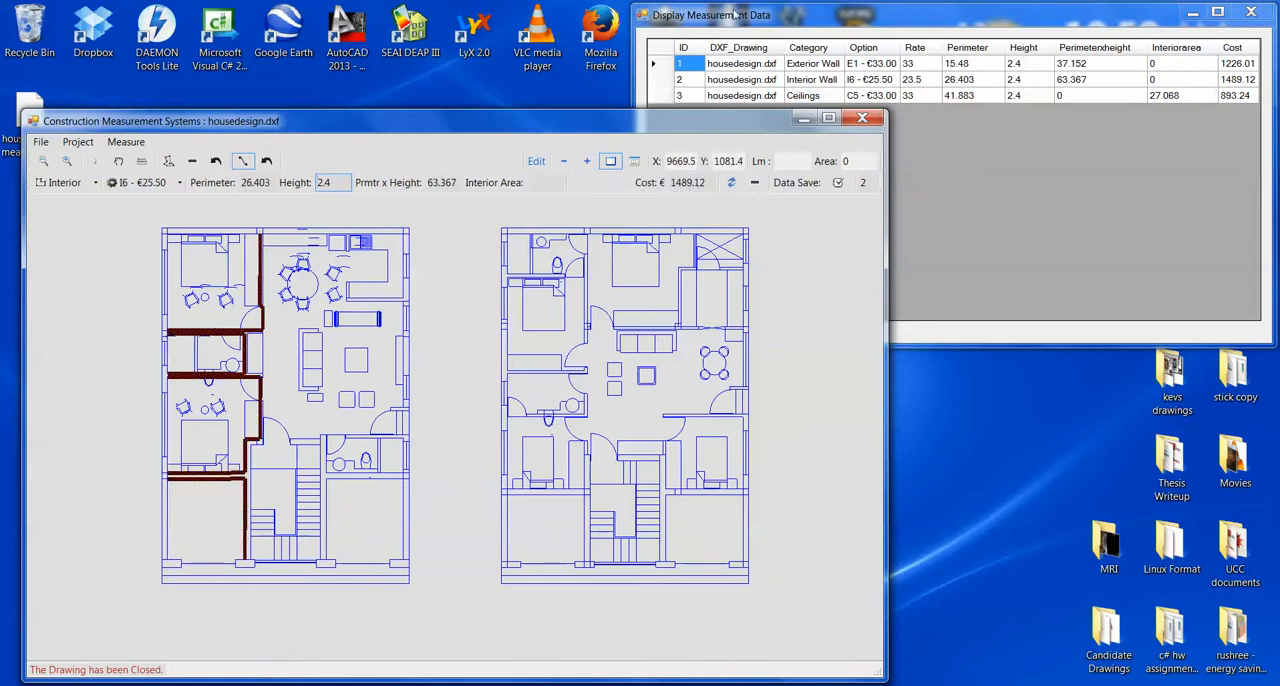
left_click(588, 160)
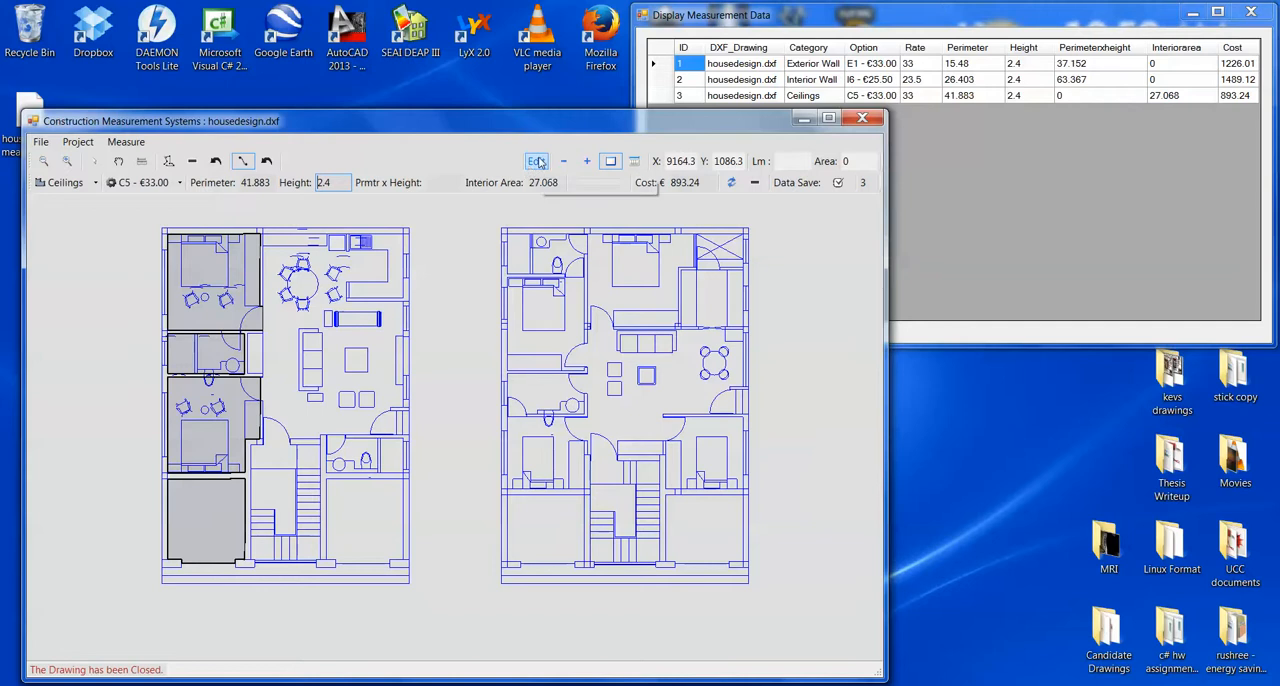
- Turn on measurement editing and remove the ceiling area of the left floor plan's upper-left bedroom
left_click(540, 162)
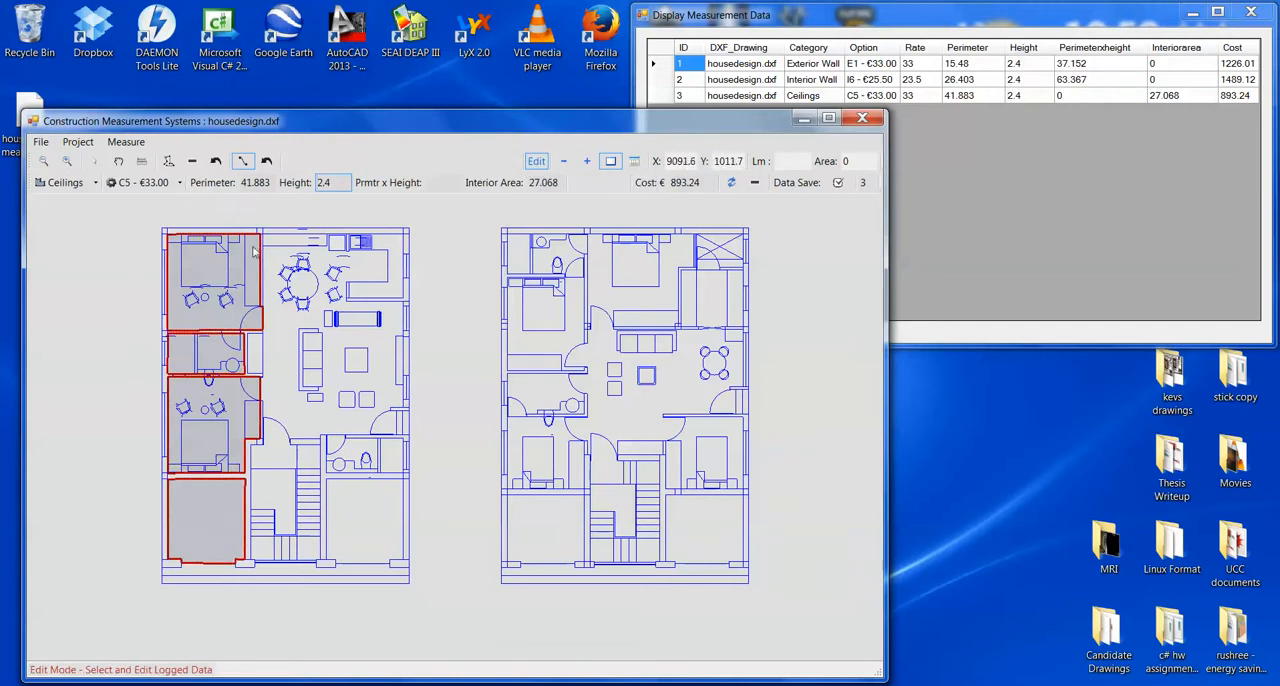
left_click(212, 285)
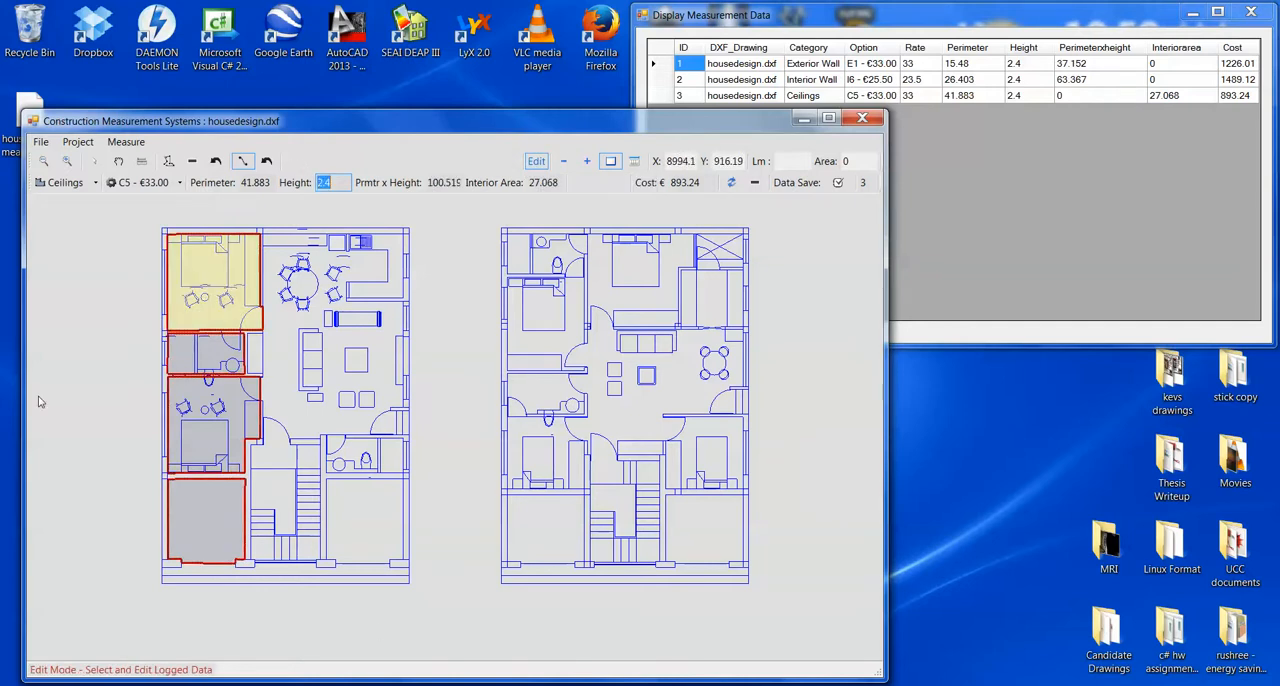
left_click(209, 278)
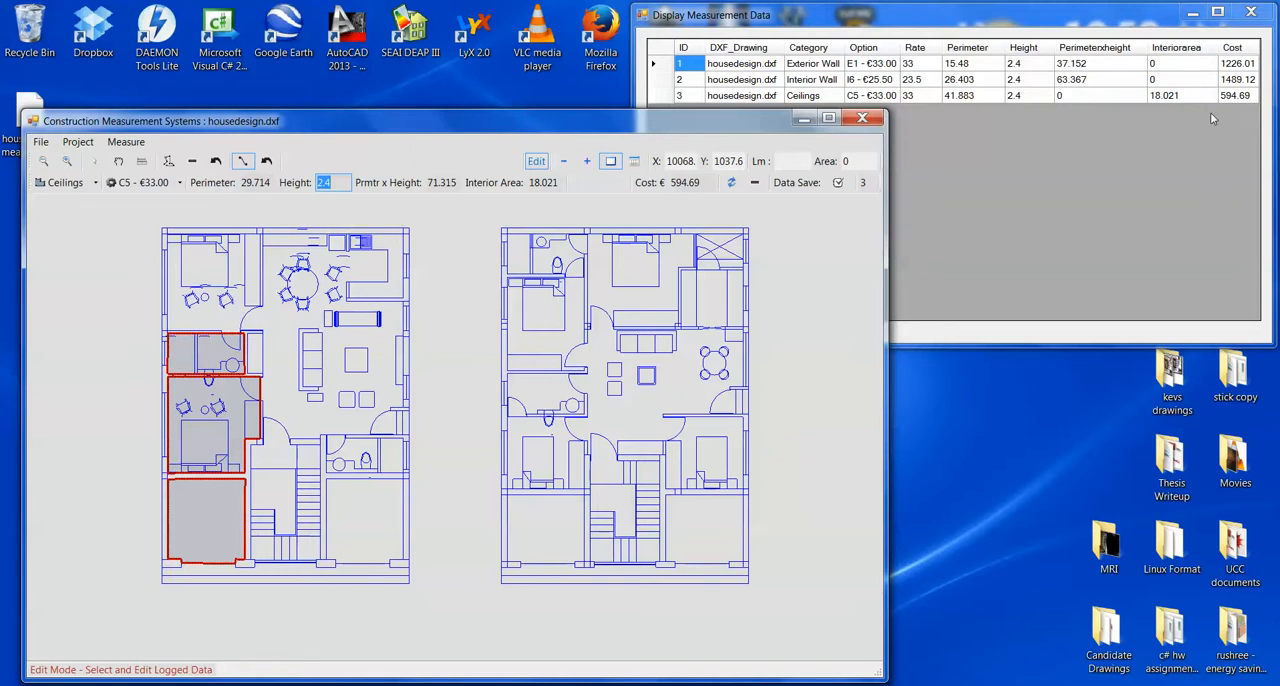
- Remove the upper-left bedroom's top and left wall lines from the exterior wall measurement group
left_click(587, 162)
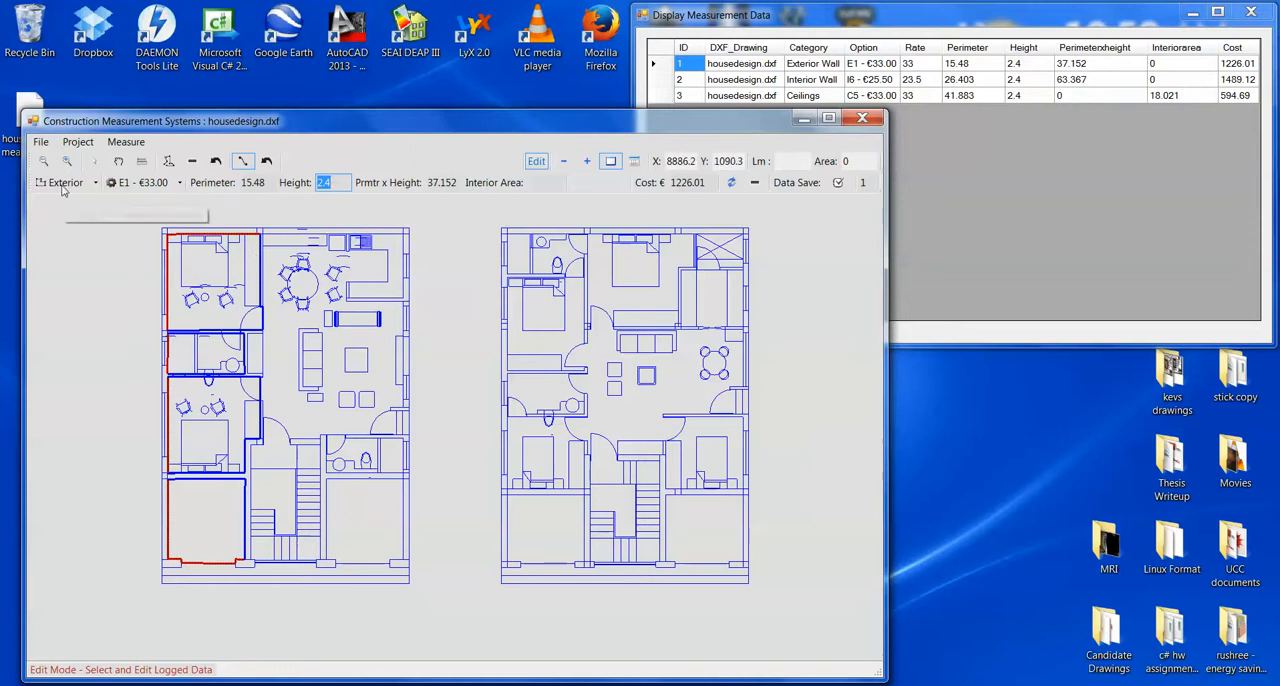
left_click(200, 237)
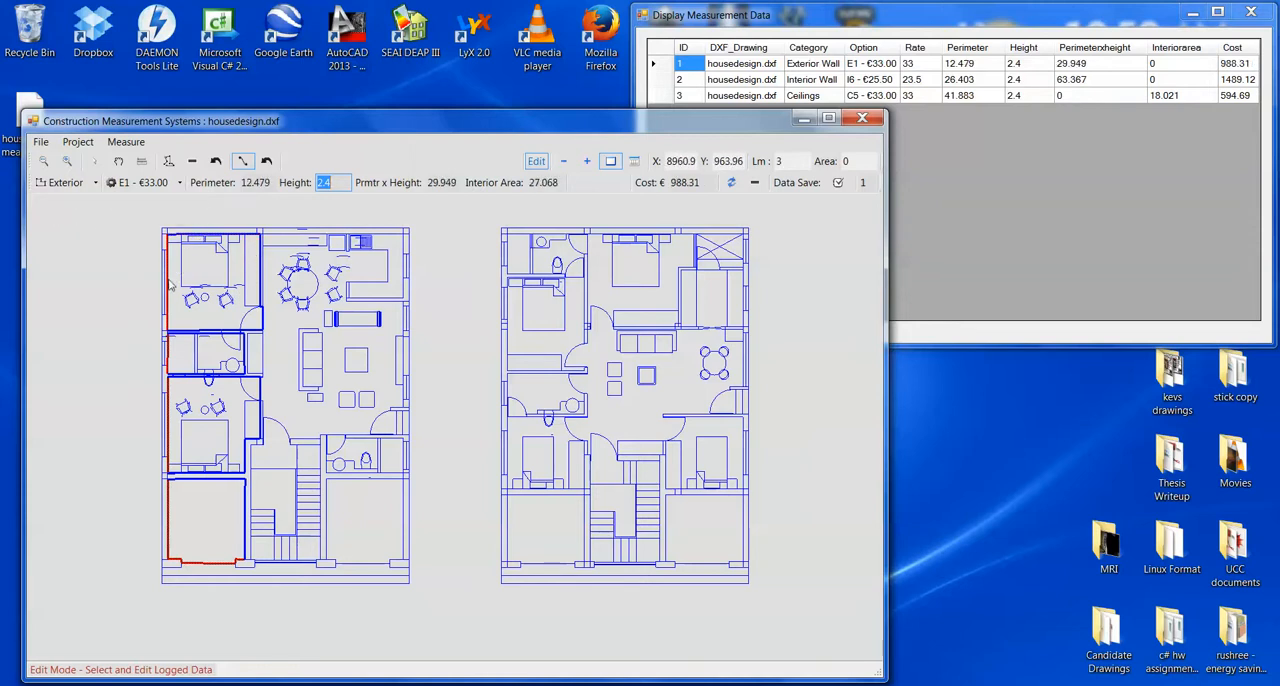
left_click(168, 285)
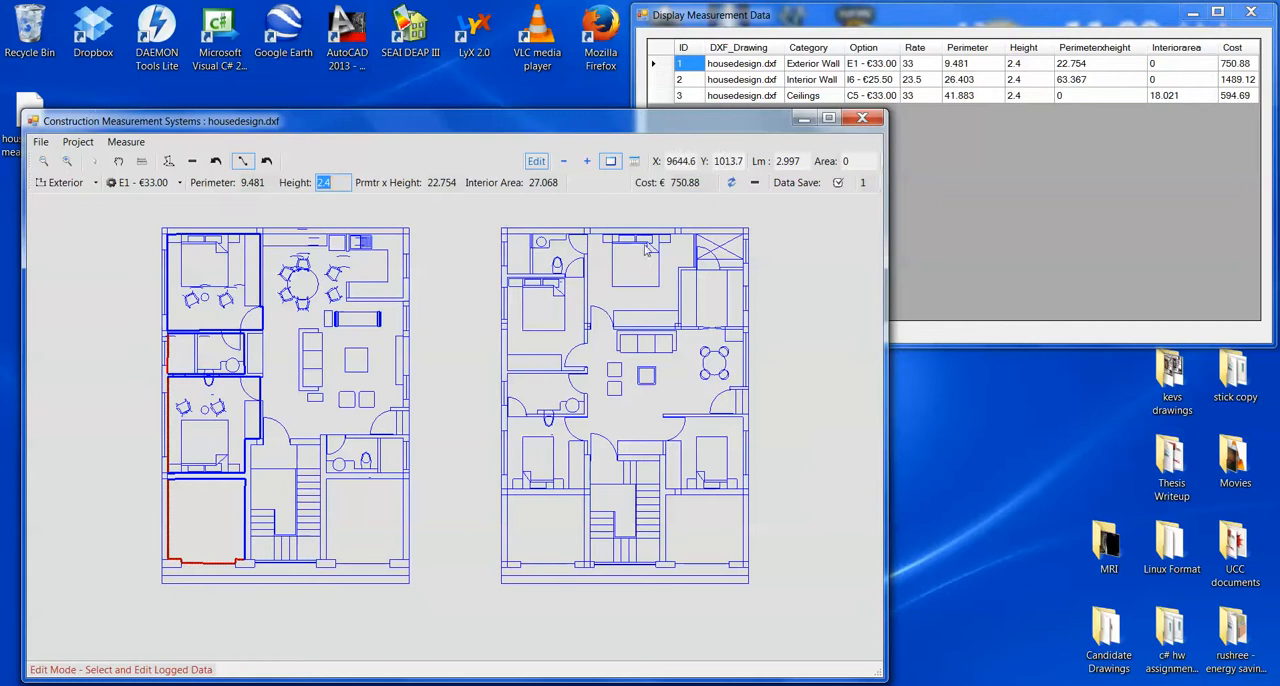
- Remove the upper-left bedroom's right-hand and bottom wall lines from the interior wall measurement group
left_click(563, 162)
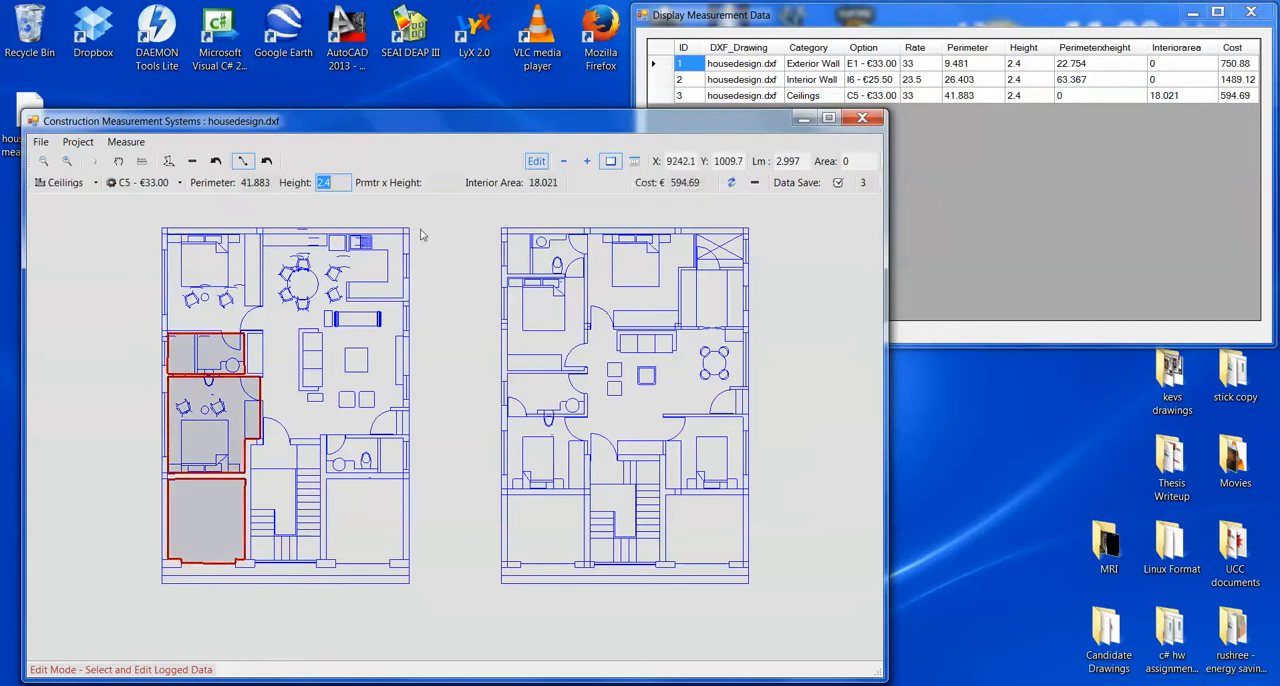
left_click(563, 162)
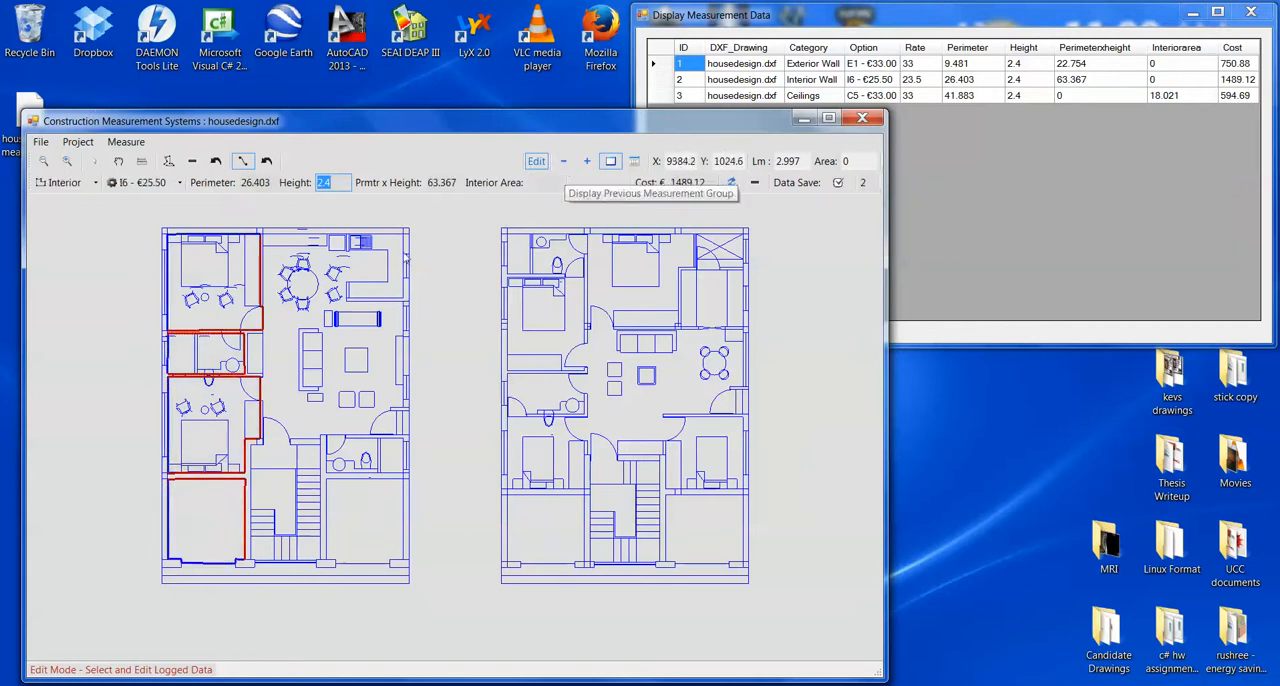
left_click(262, 276)
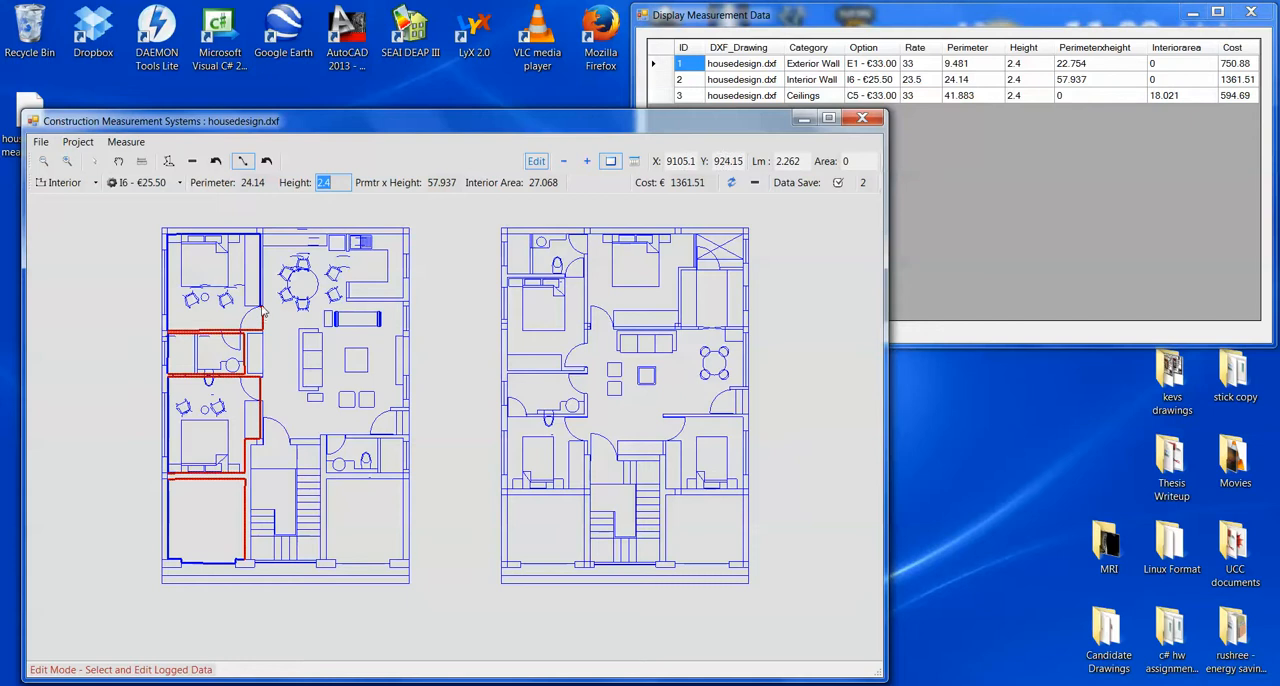
left_click(262, 311)
left_click(263, 321)
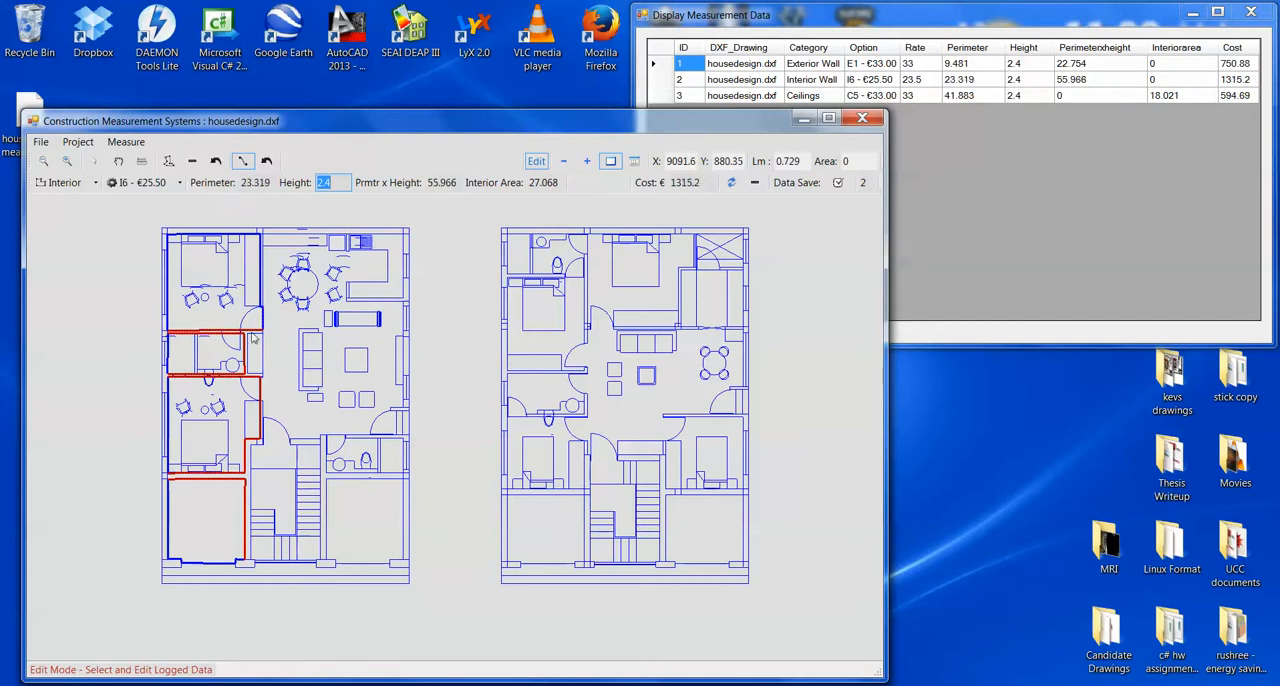
left_click(246, 331)
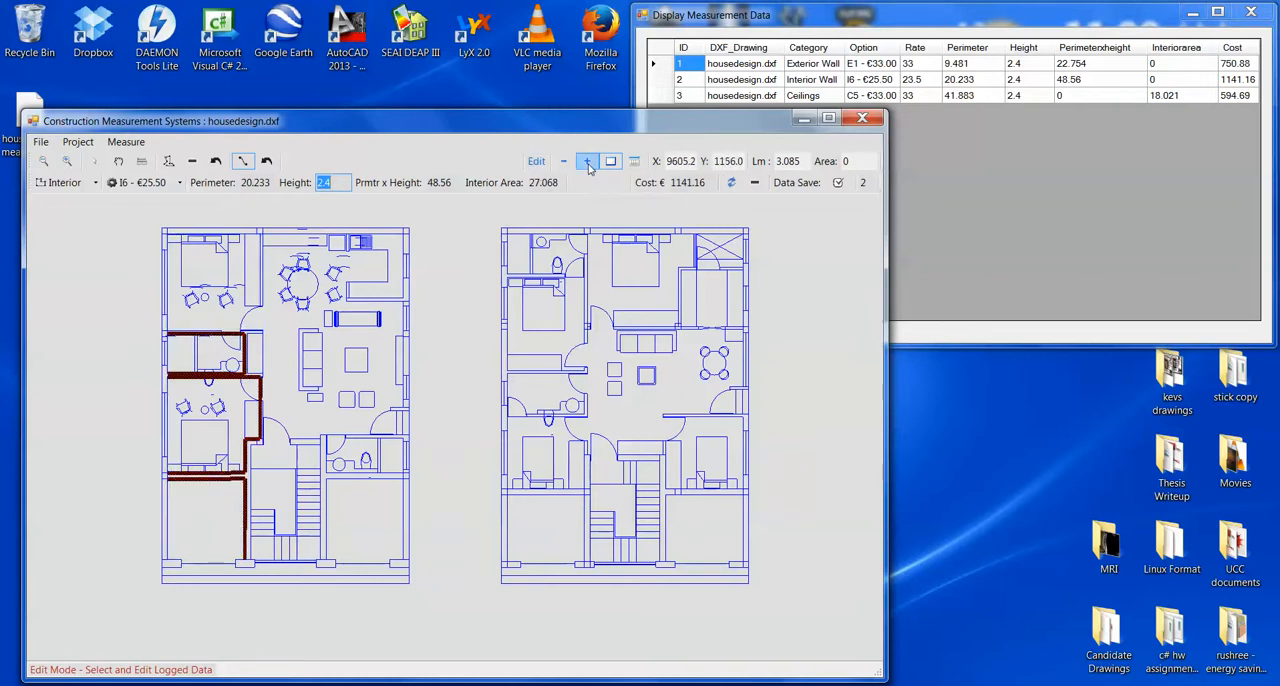
- Cycle through the edited exterior wall, interior wall and ceiling groups to check the remaining measurements on the plan
left_click(588, 163)
left_click(588, 163)
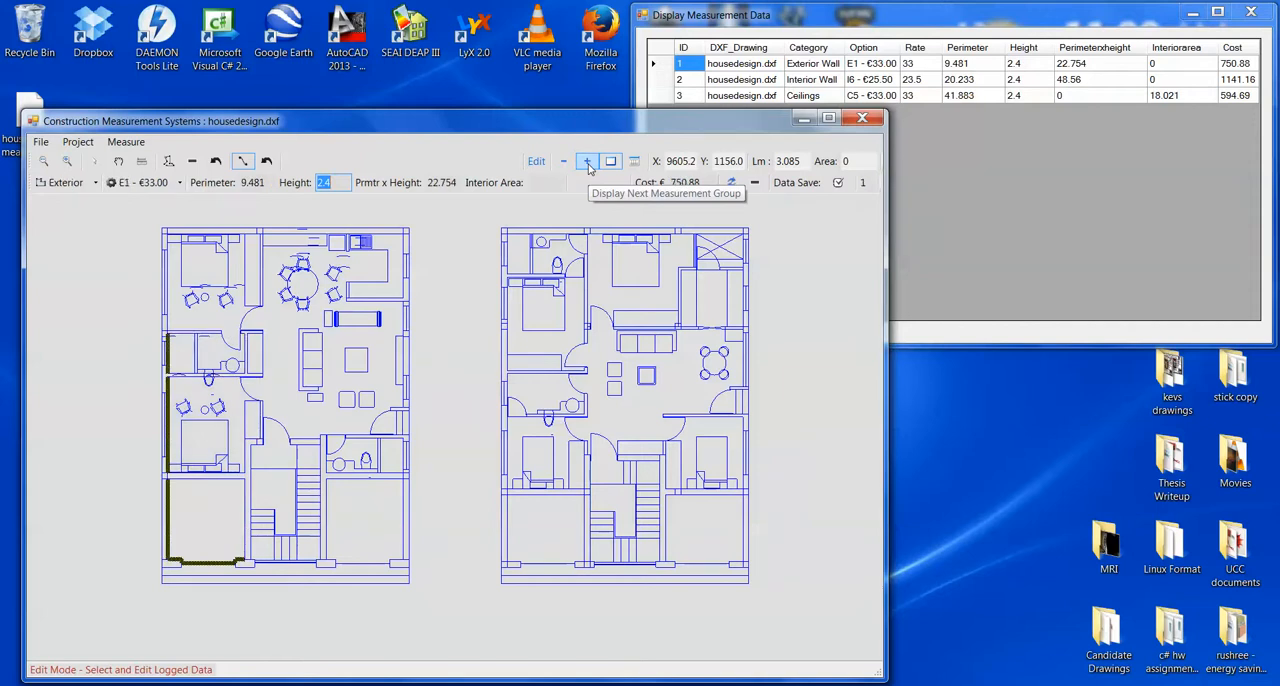
left_click(588, 163)
left_click(588, 163)
left_click(588, 163)
left_click(588, 163)
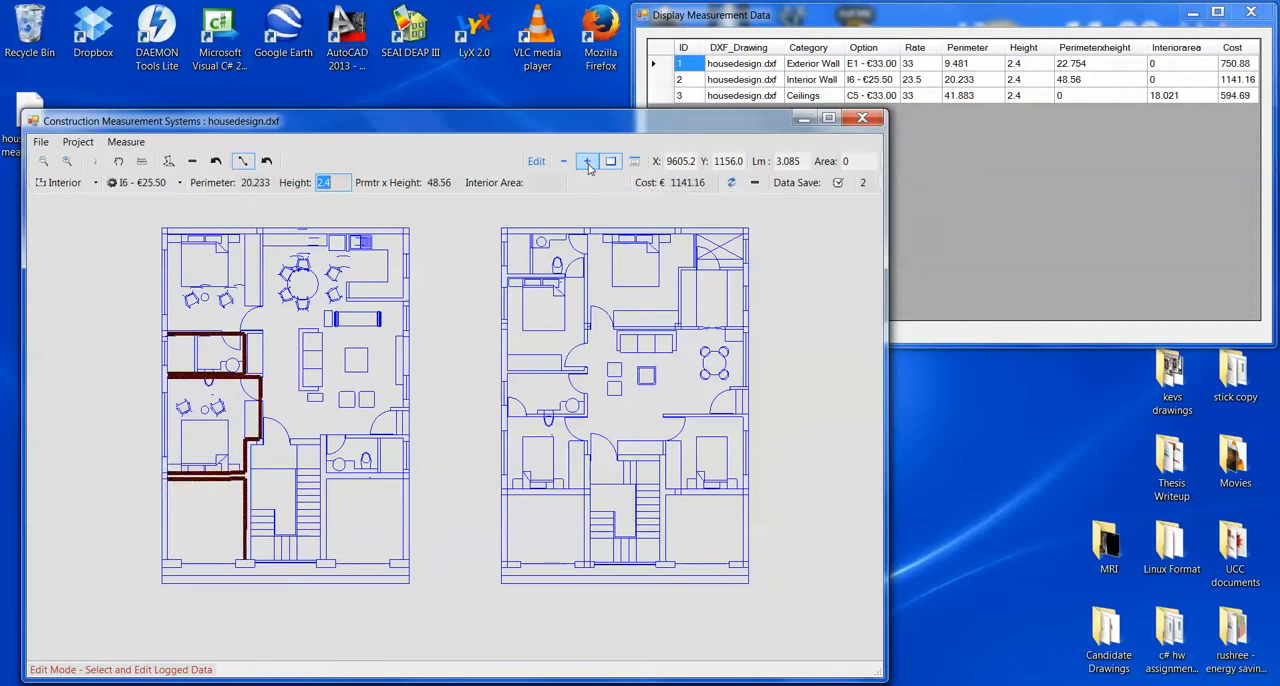
- Add a four-corner polygon over the left floor plan's lower-right room to the Ceilings measurement group in edit mode
left_click(541, 163)
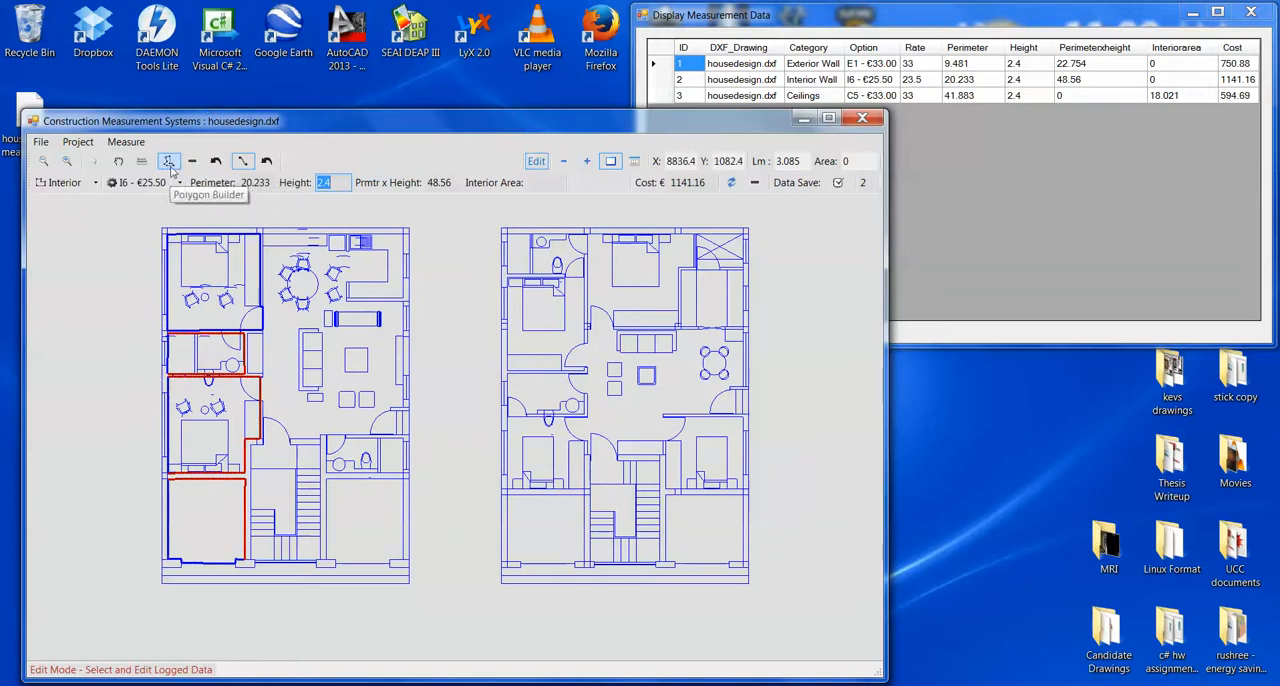
left_click(563, 161)
left_click(563, 161)
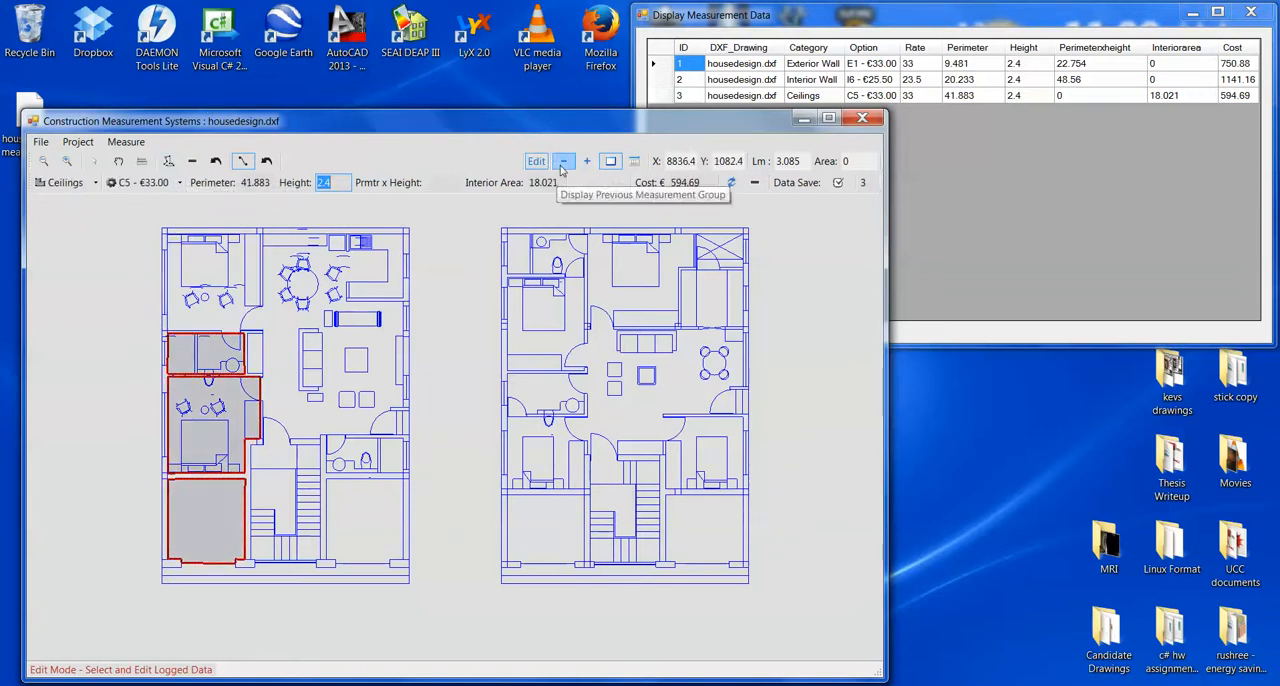
left_click(168, 161)
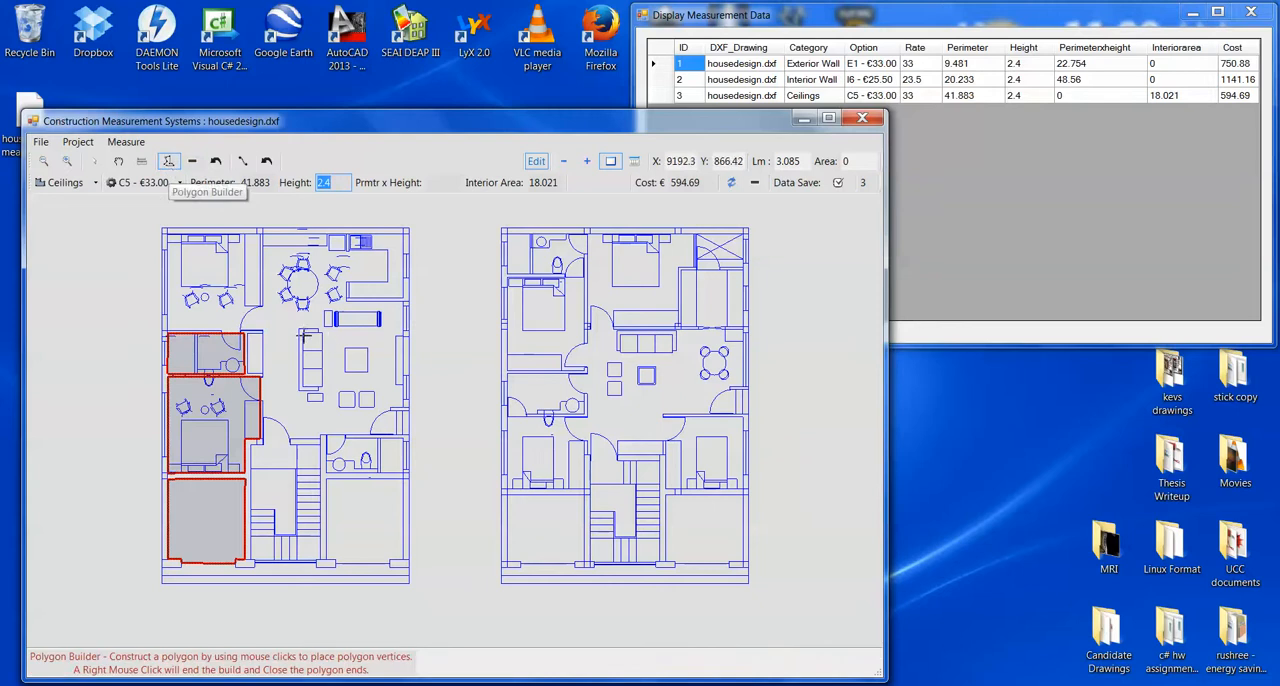
scroll(328, 484, "up", 3)
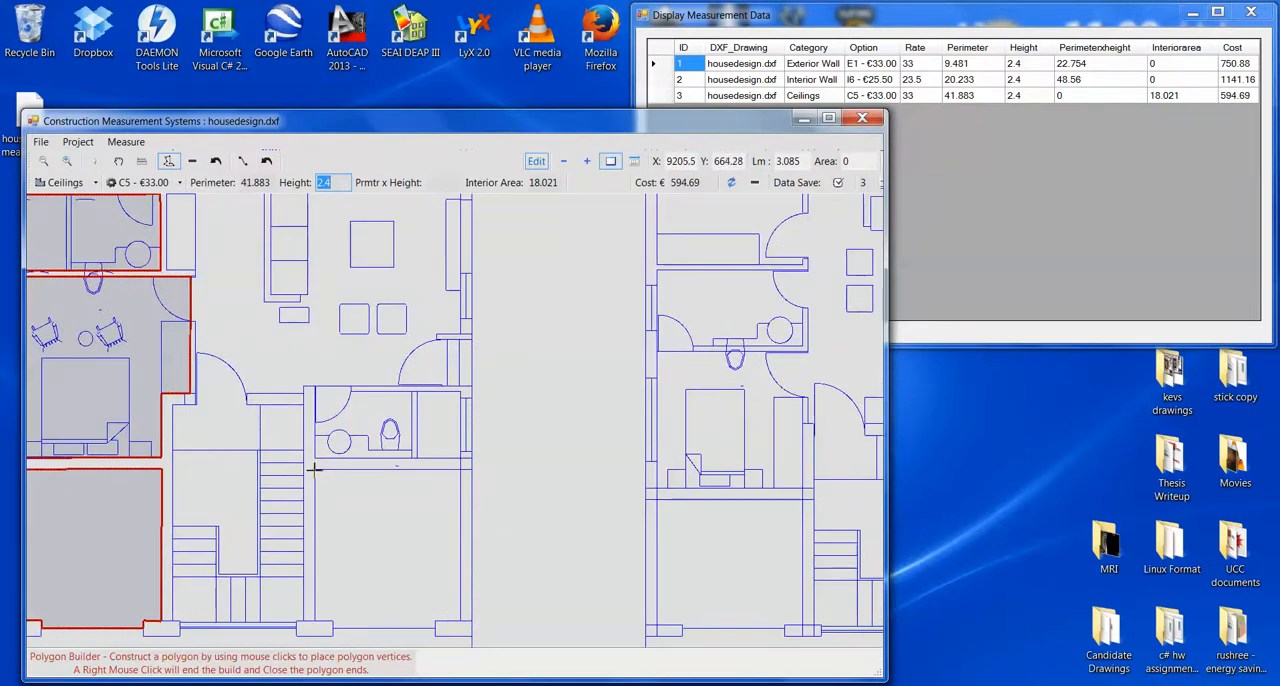
left_click(314, 469)
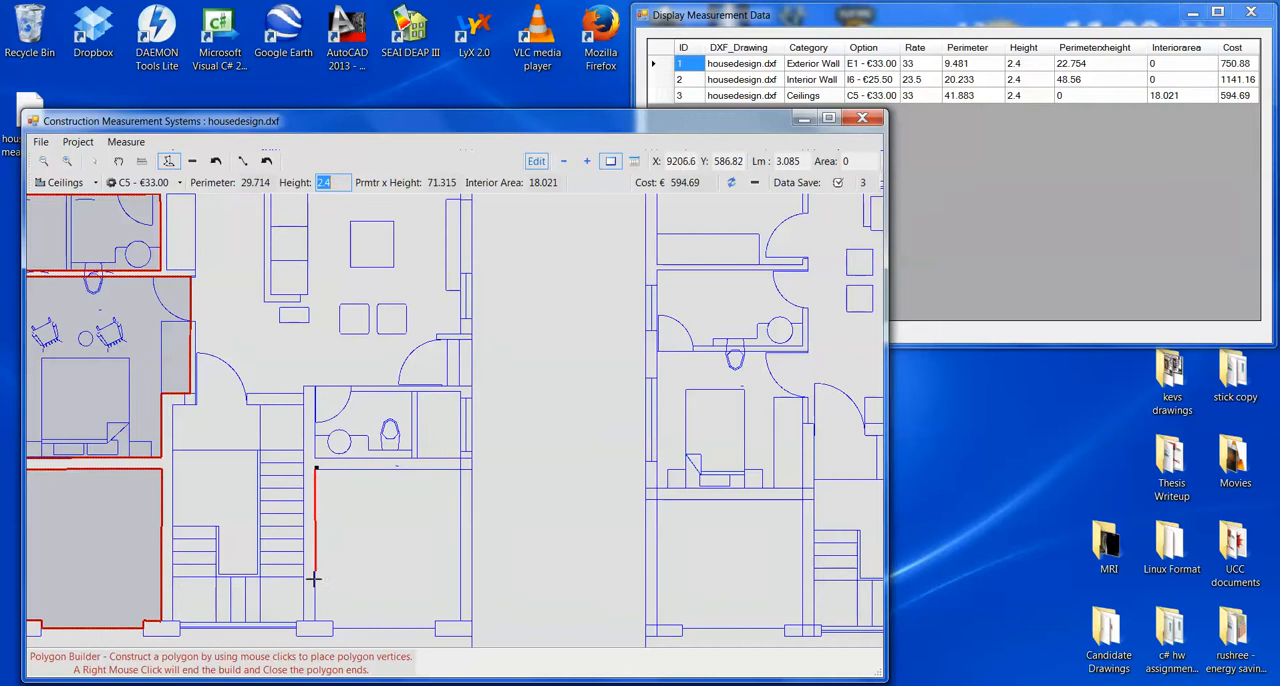
left_click(314, 622)
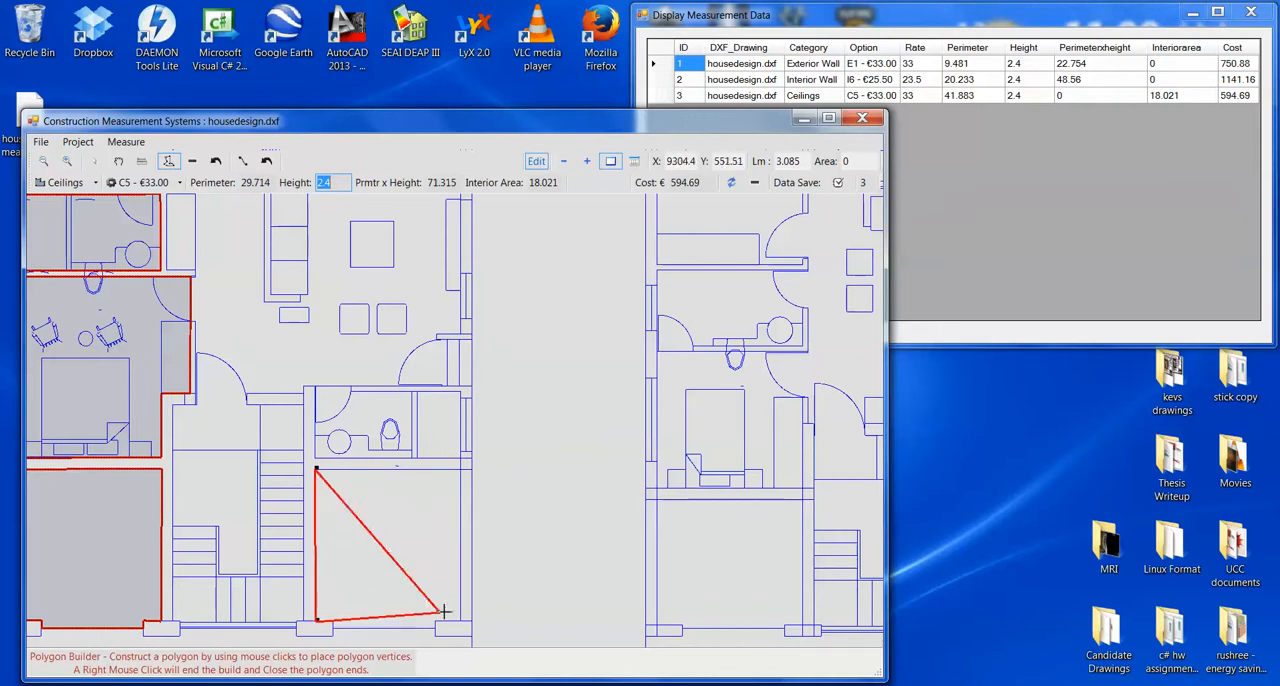
left_click(461, 622)
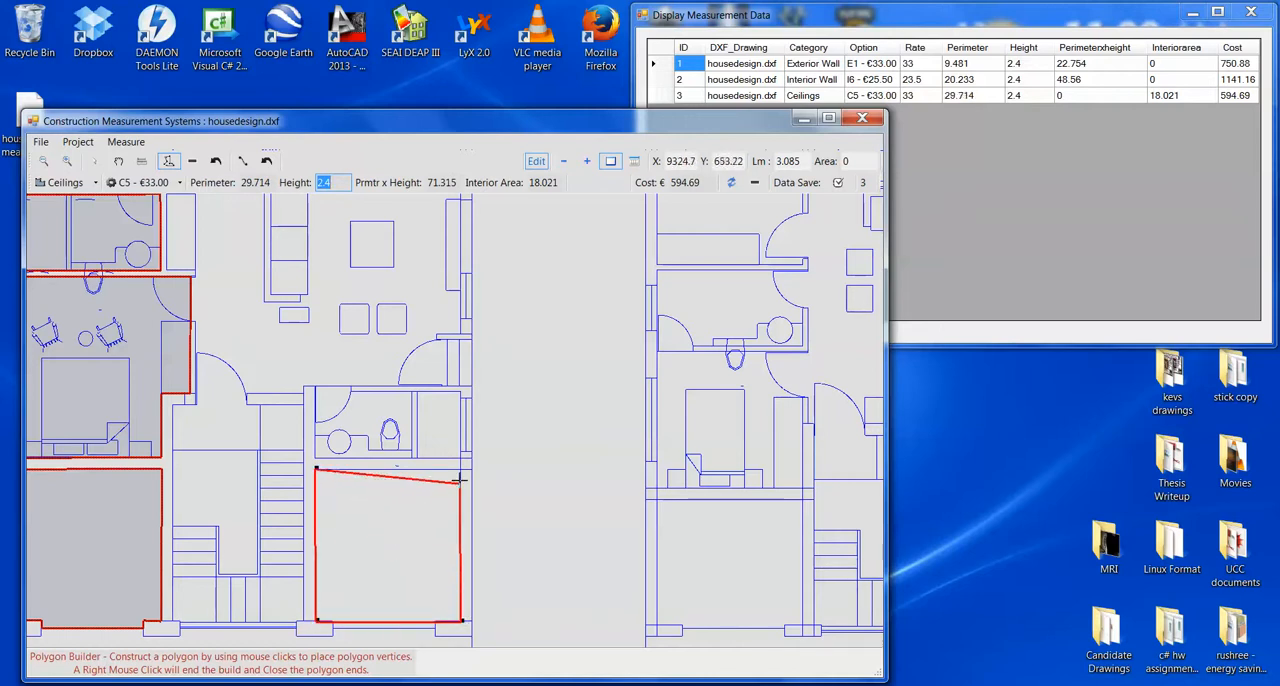
left_click(461, 467)
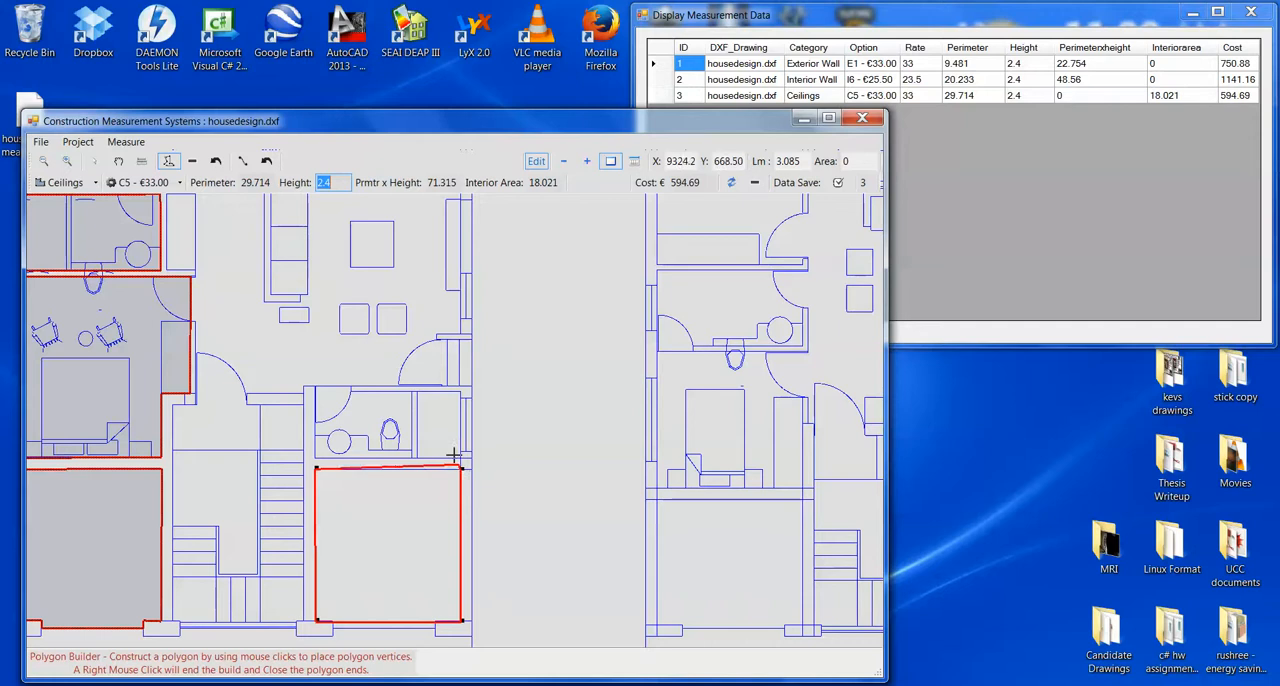
right_click(433, 360)
scroll(288, 300, "down", 3)
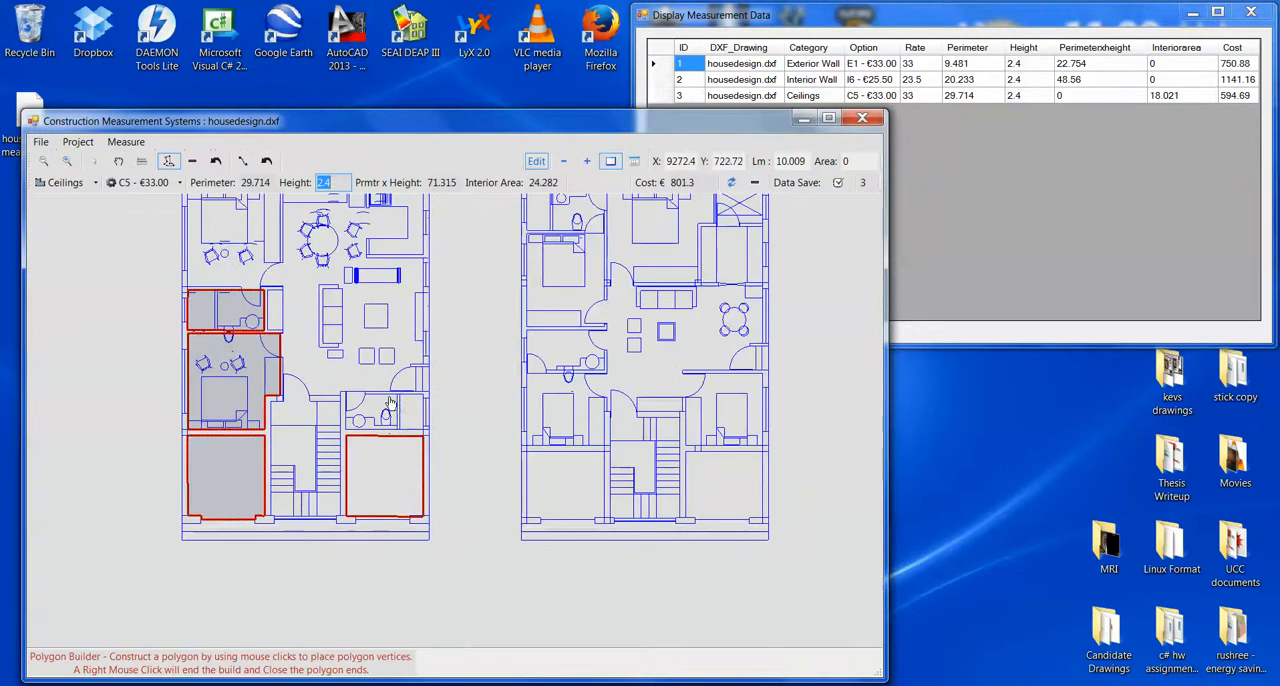
left_click_drag(391, 353, 393, 396)
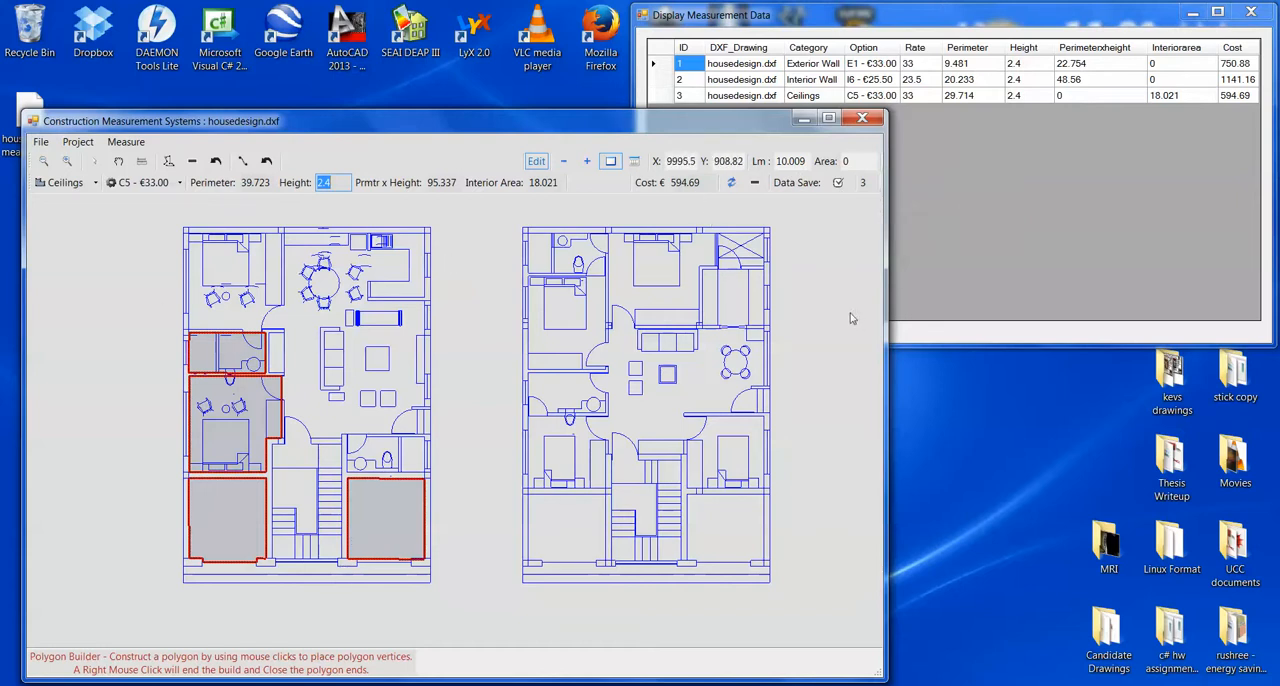
- Save the edited measurements to the Desktop as a new measurement file named housedesign measurements 2.mnt
left_click(41, 142)
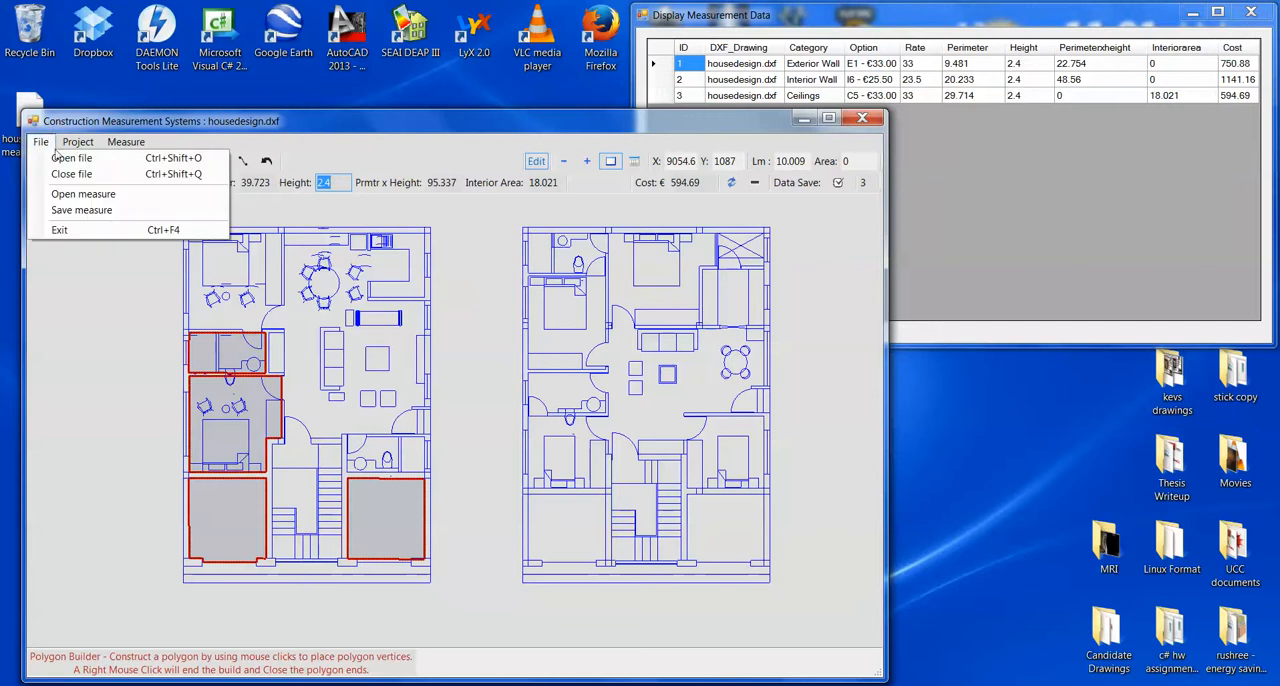
left_click(81, 210)
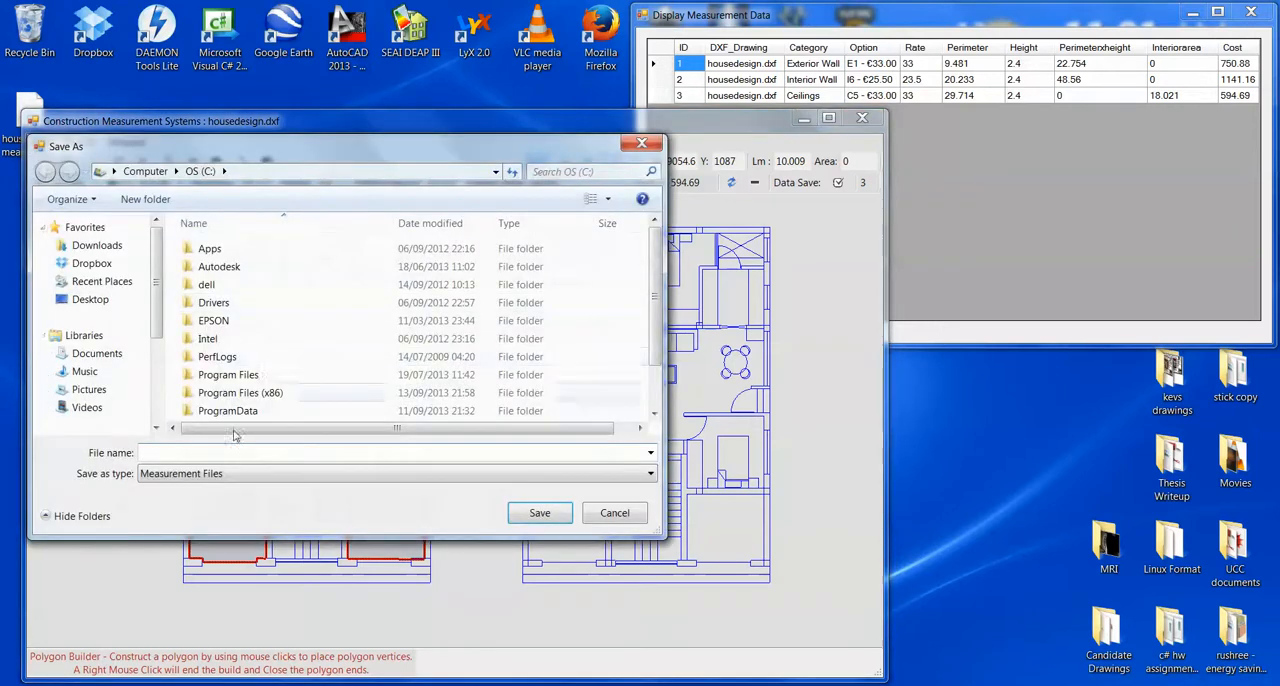
left_click(89, 300)
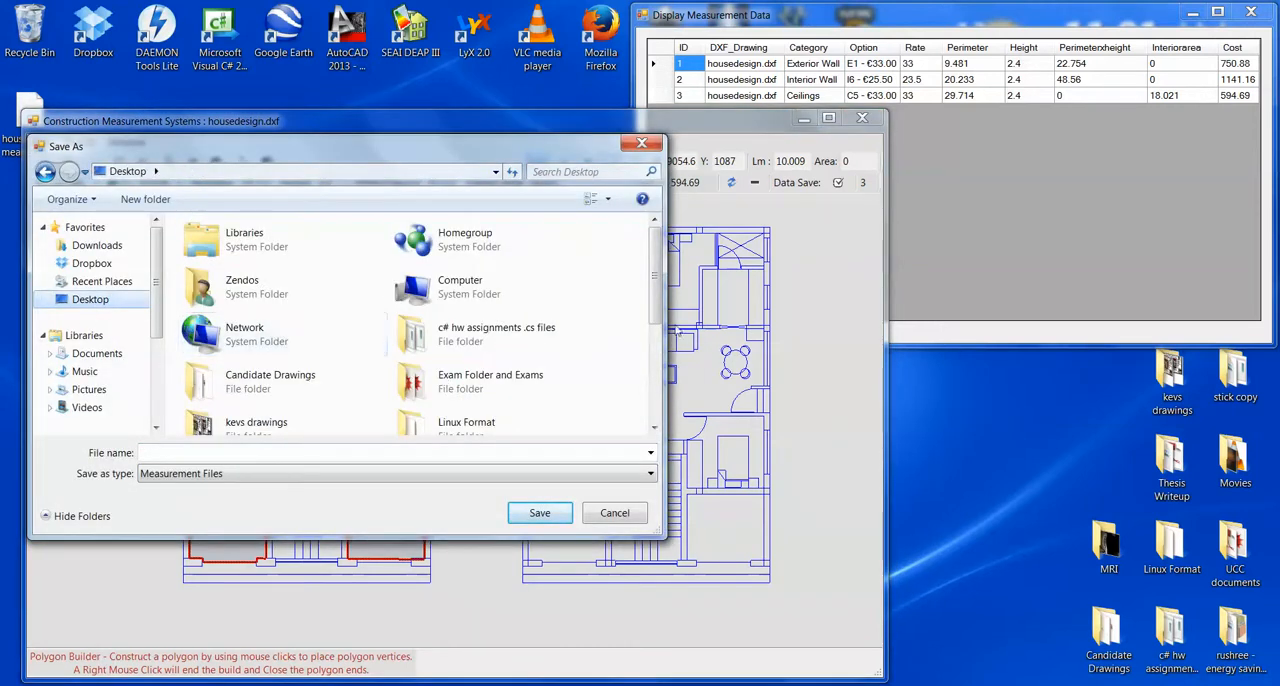
scroll(500, 380, "down", 5)
left_click(556, 408)
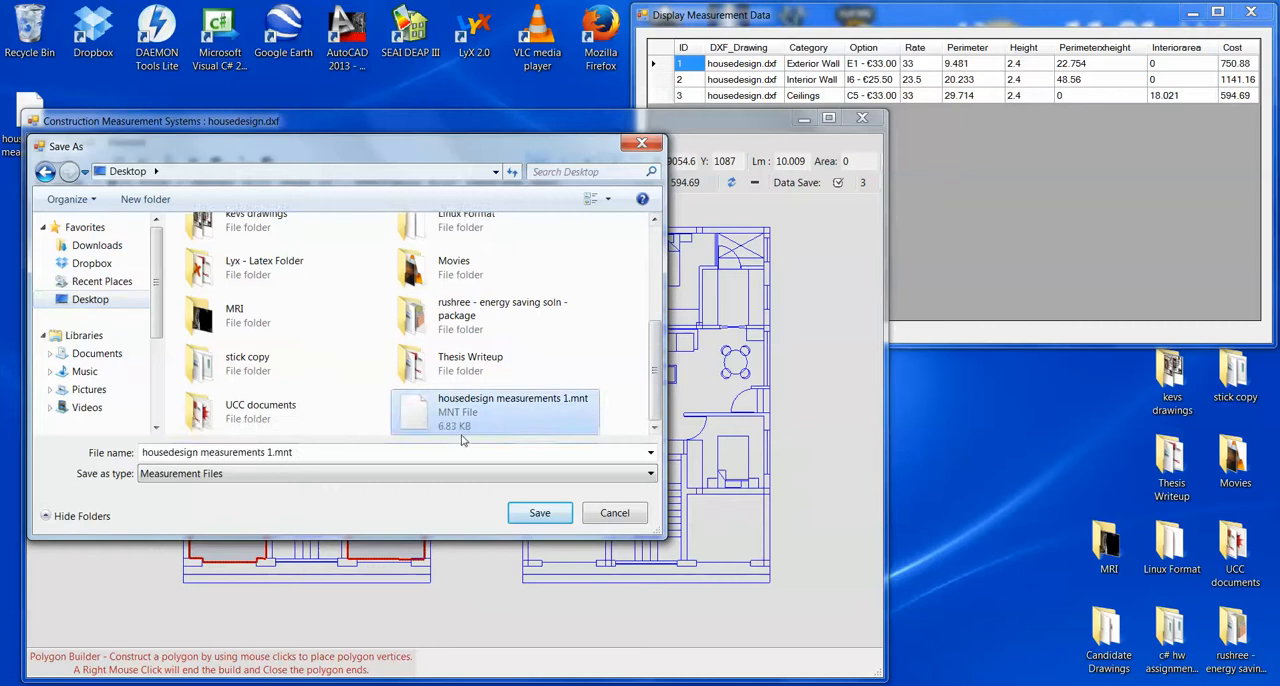
left_click(270, 452)
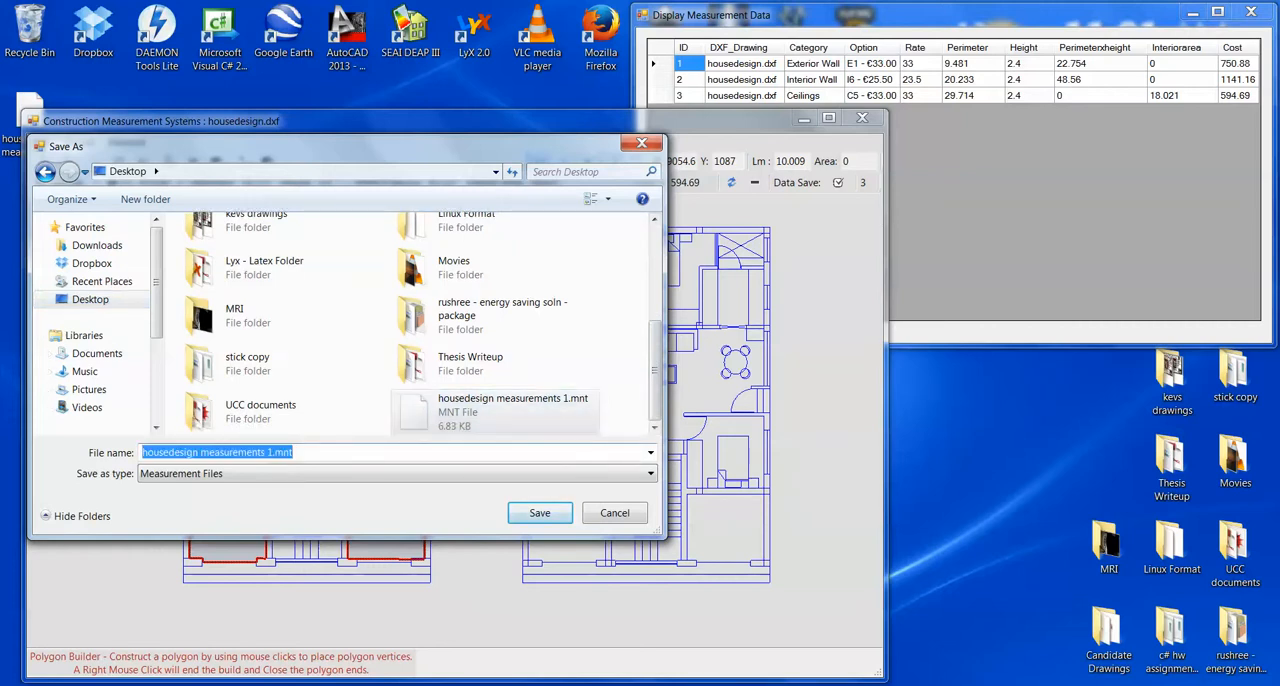
left_click(274, 452)
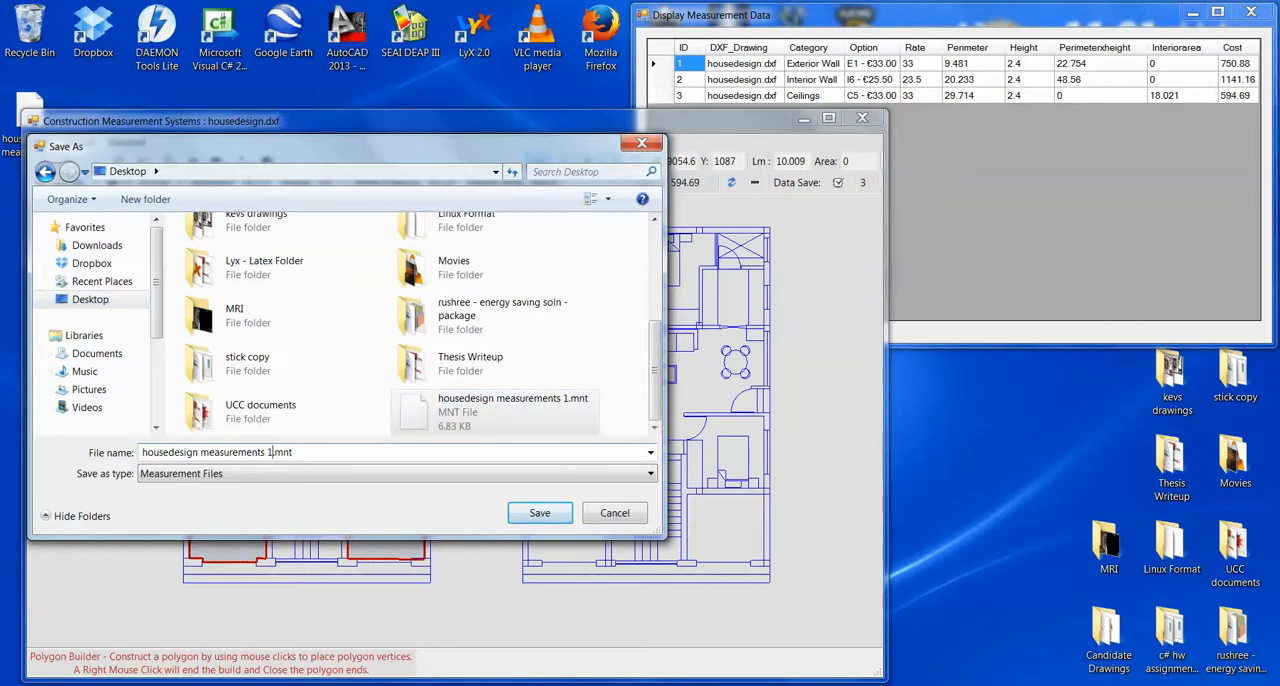
key("BackSpace")
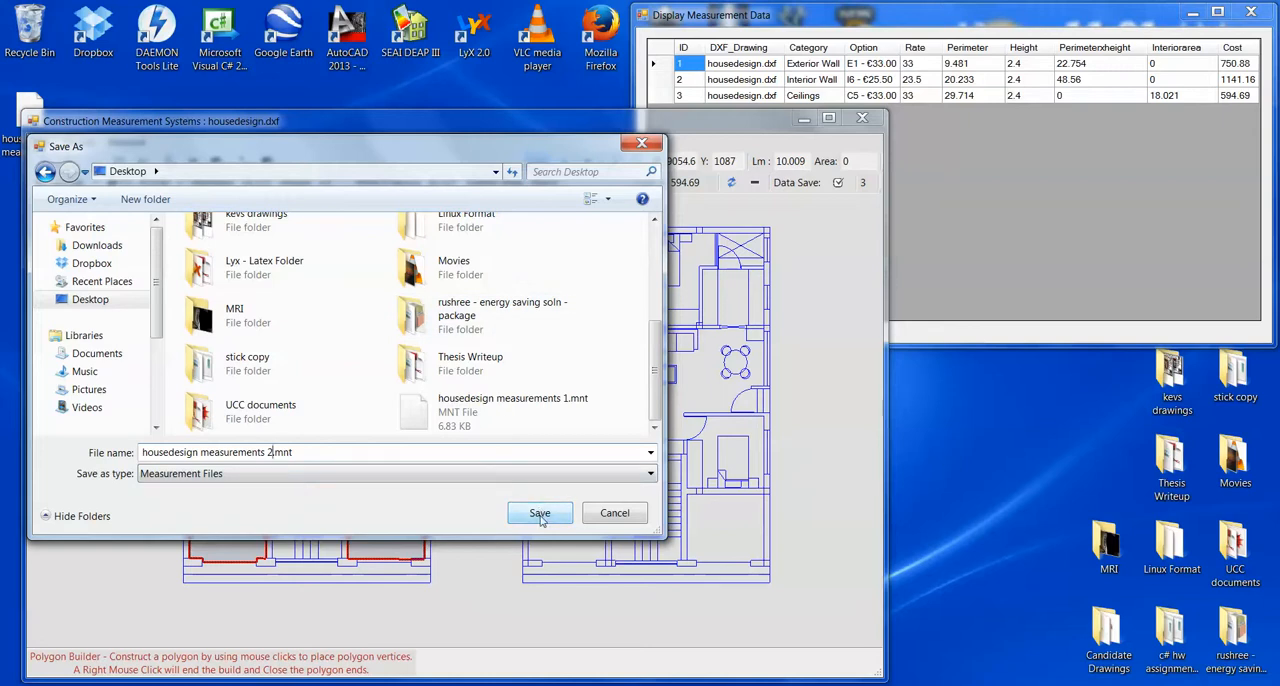
left_click(540, 515)
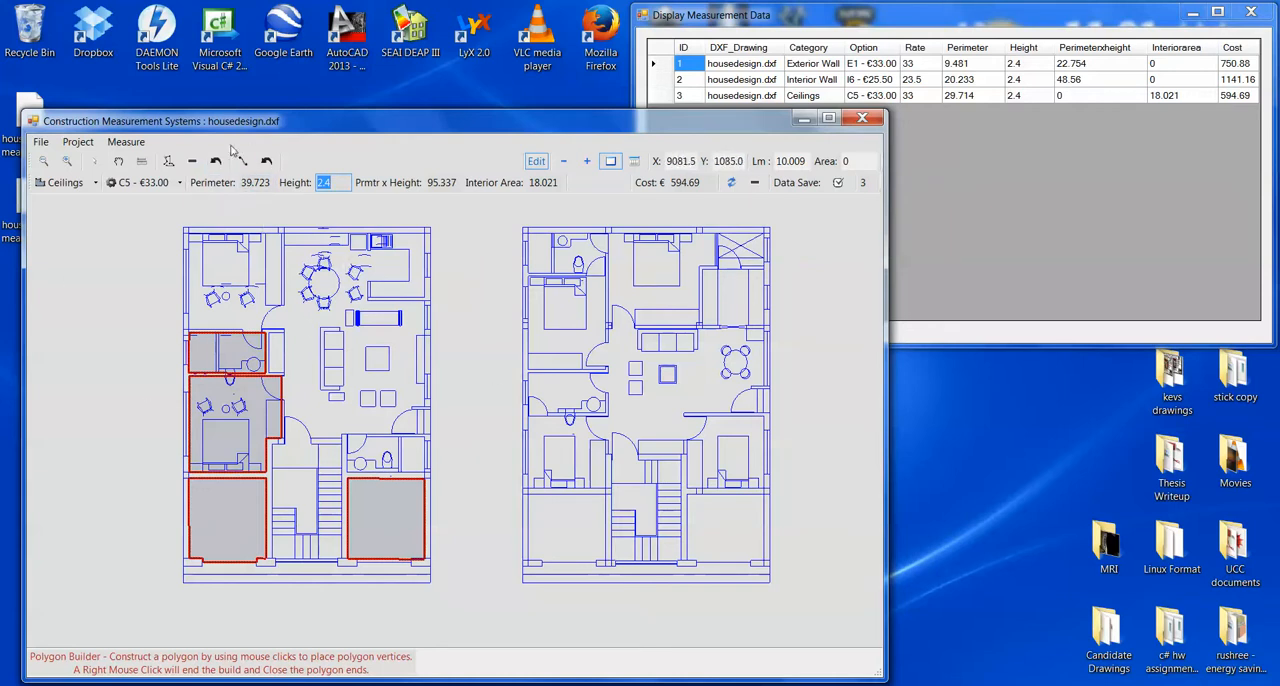
left_click(126, 142)
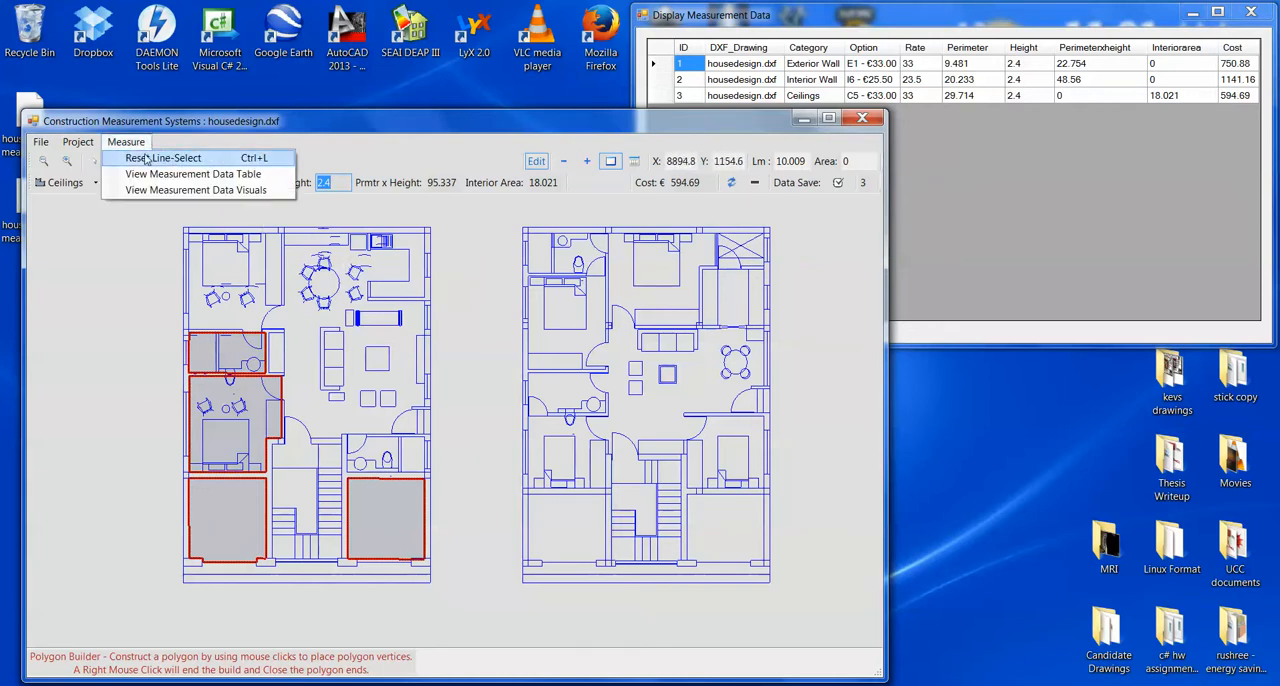
mouse_move(78, 142)
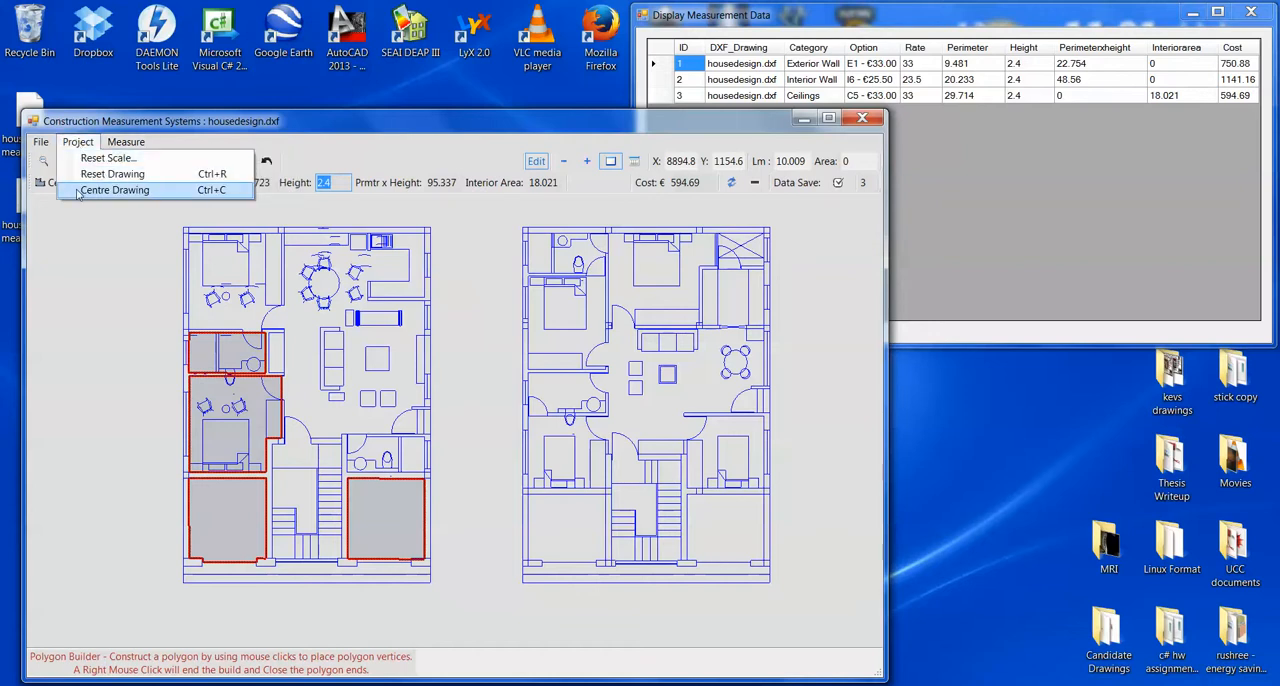
left_click(40, 142)
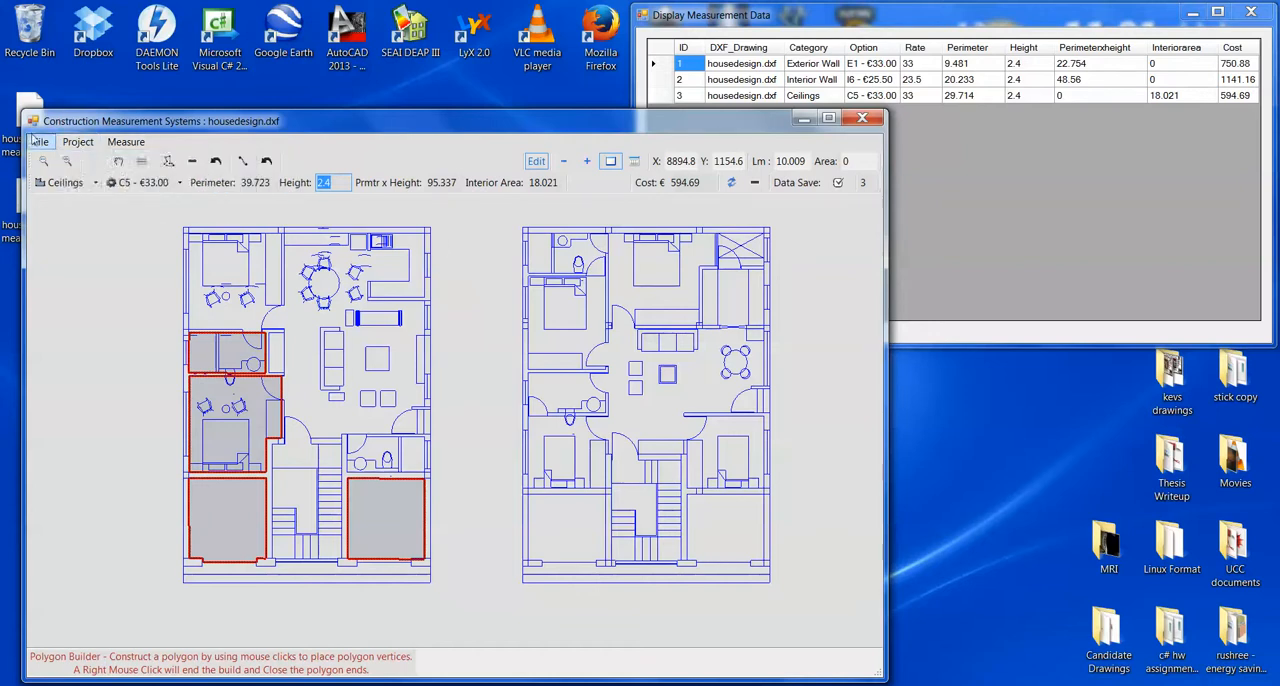
left_click(88, 392)
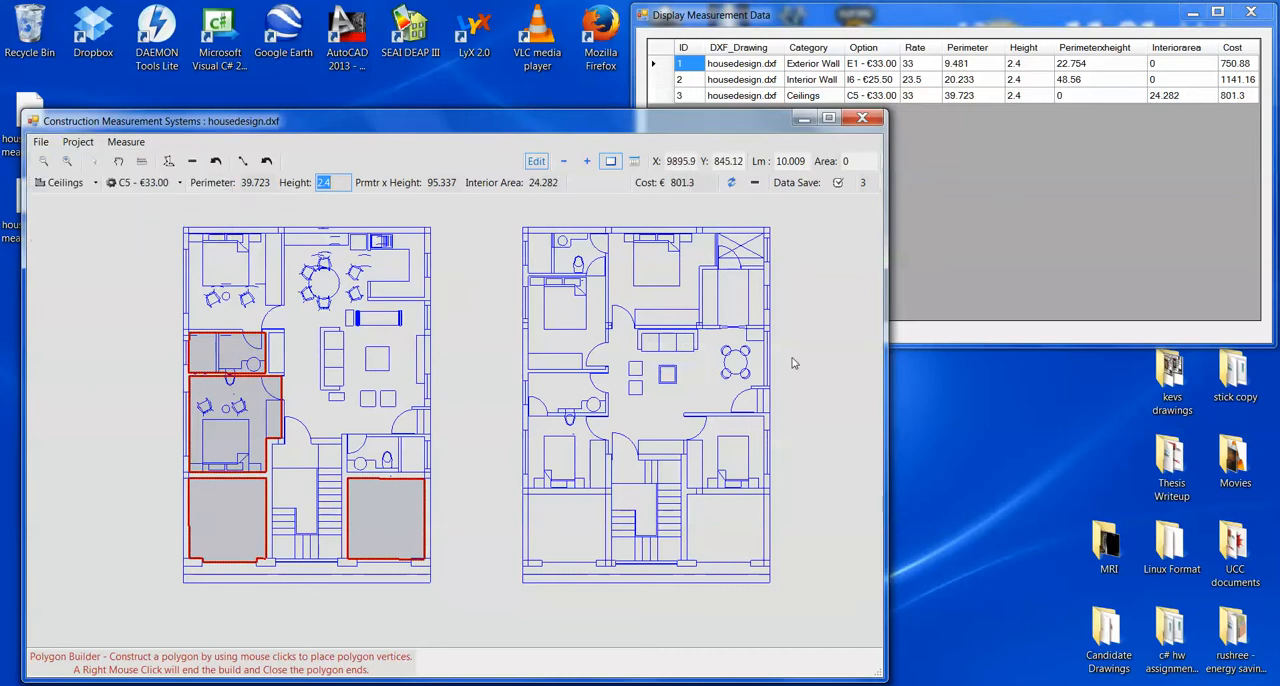
- Move the drawing window aside to uncover the two saved housedesign measurement files on the desktop
left_click_drag(431, 135, 475, 111)
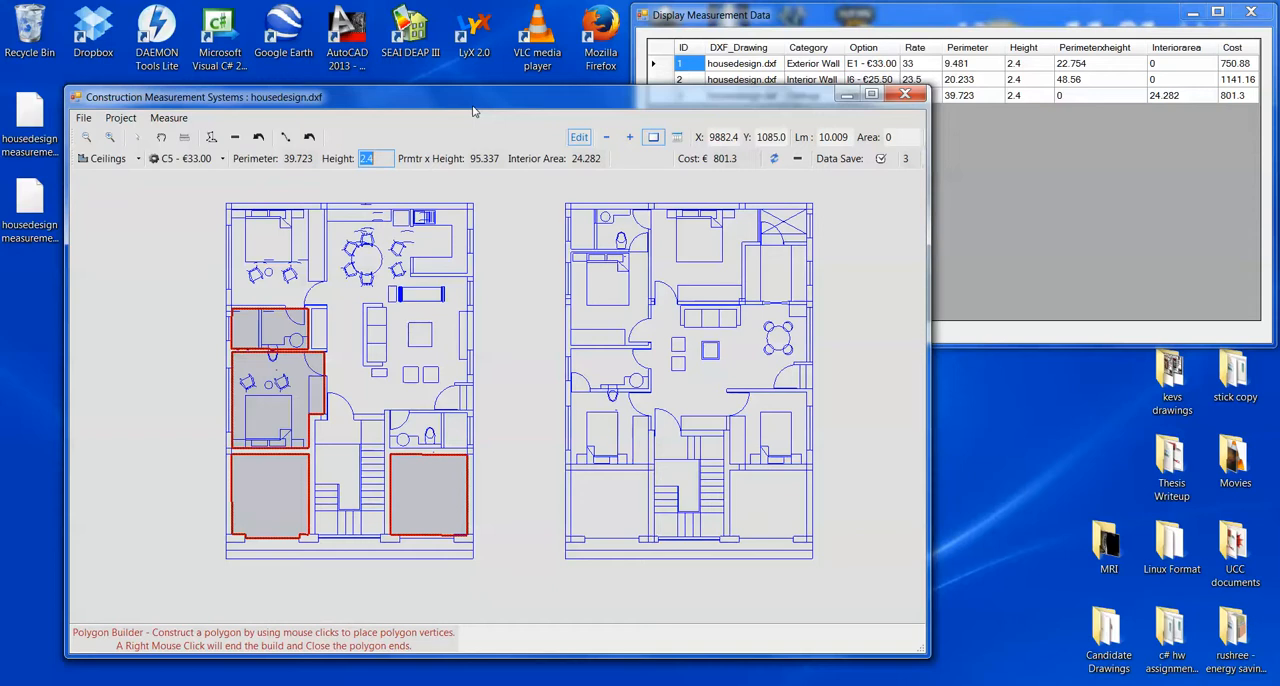
left_click_drag(475, 111, 503, 108)
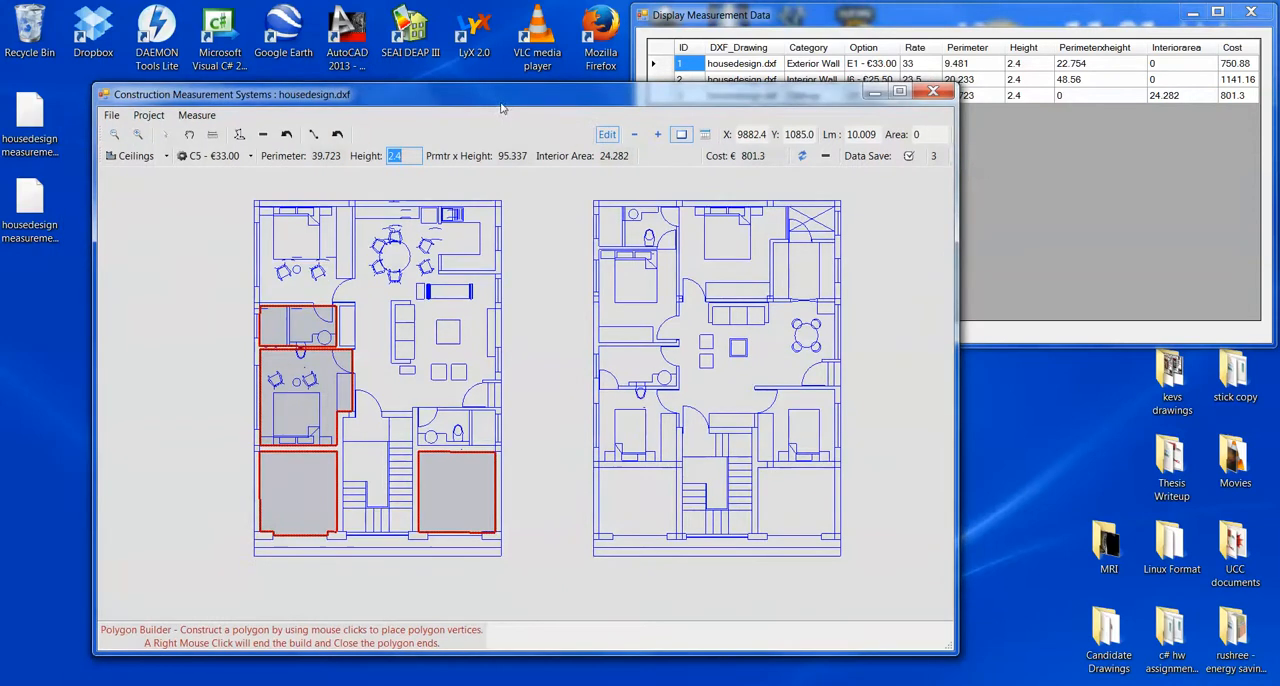